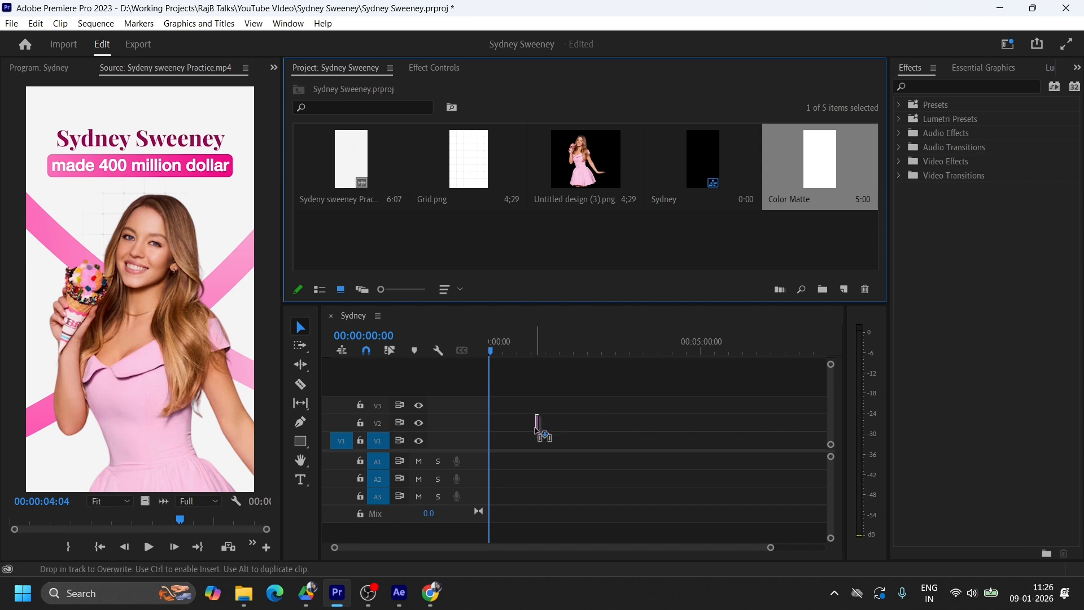
# Rename the Color Matte item in the project to BG.
pyautogui.click(817, 170)
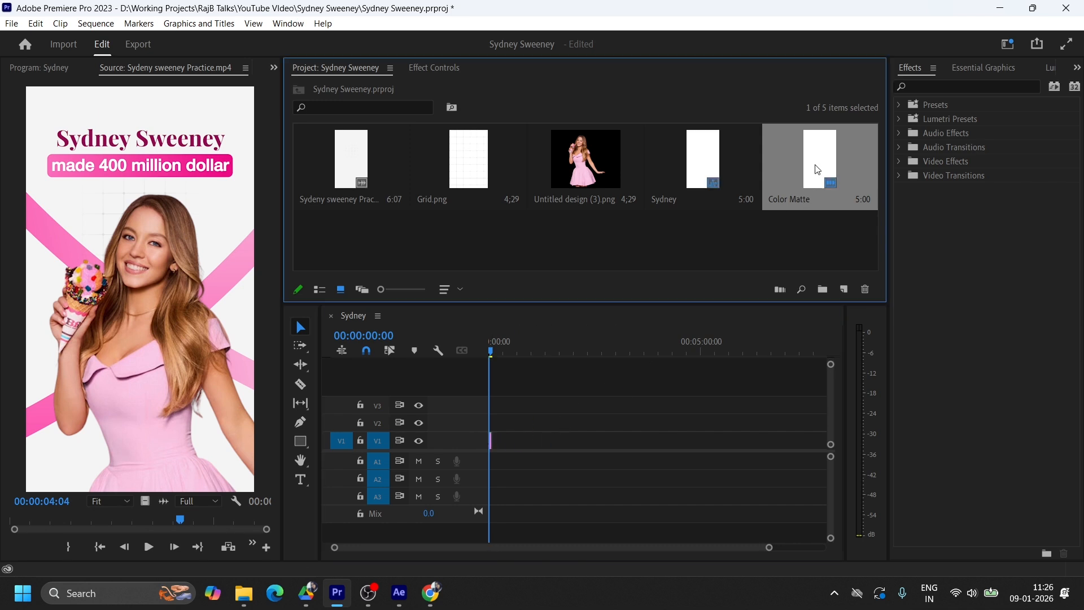
pyautogui.rightClick(826, 167)
pyautogui.click(872, 247)
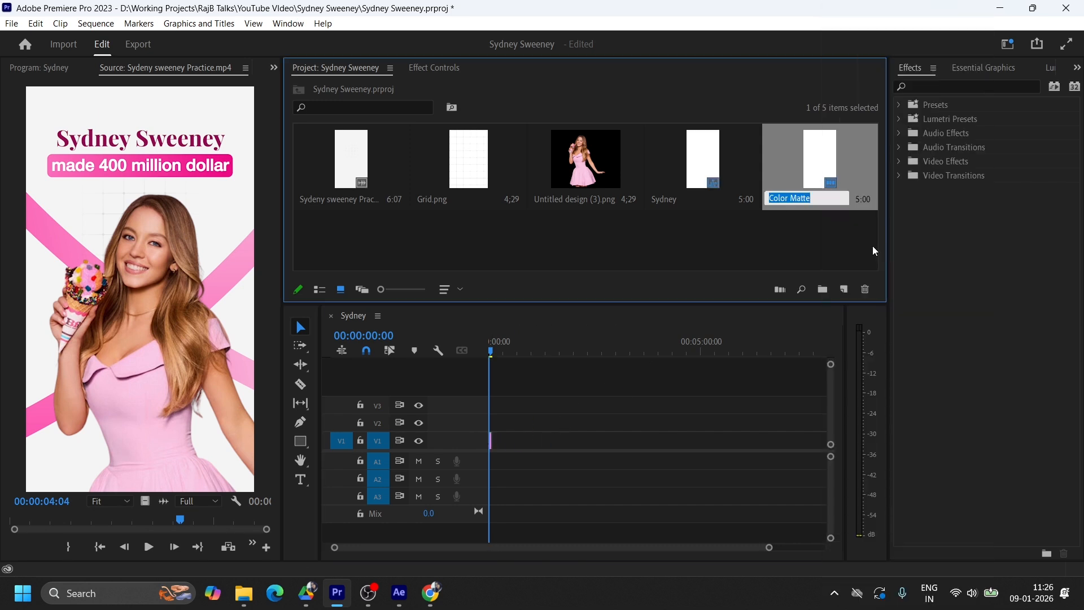
pyautogui.write('BG')
pyautogui.press('Return')
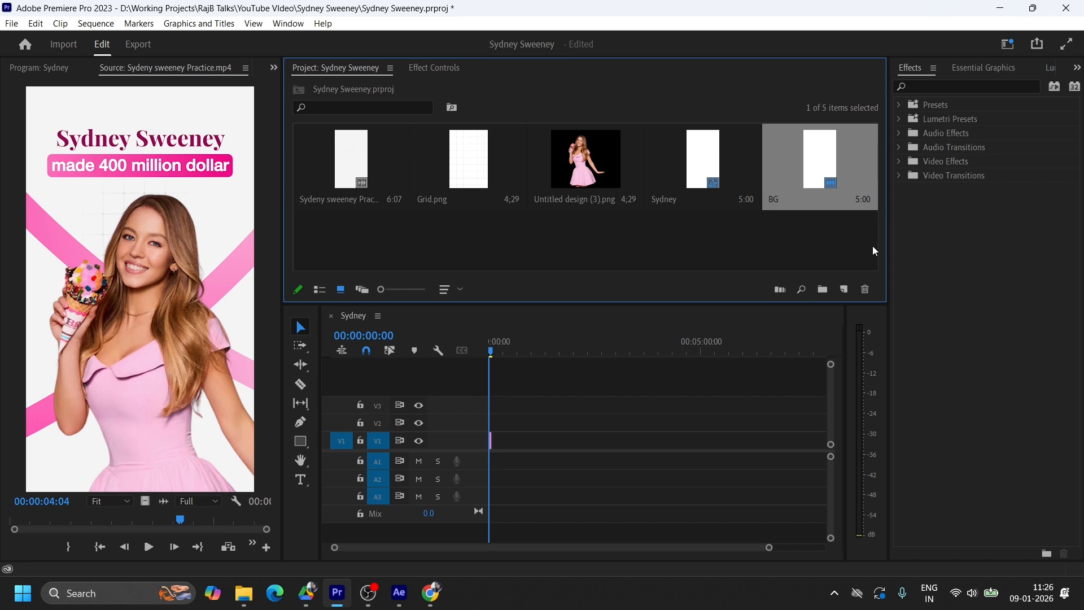
pyautogui.rightClick(821, 168)
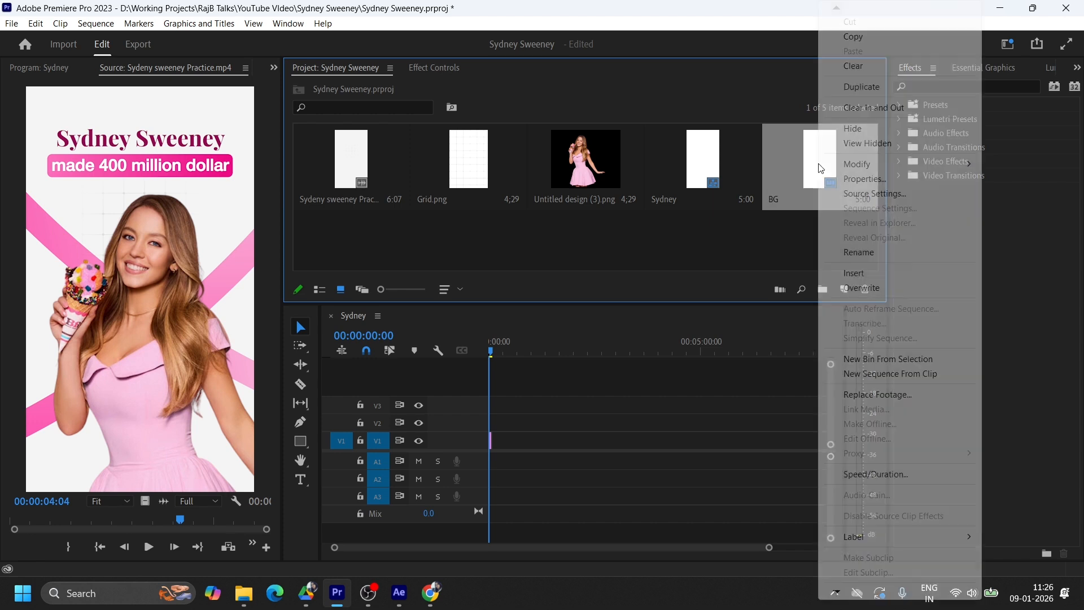
pyautogui.click(856, 252)
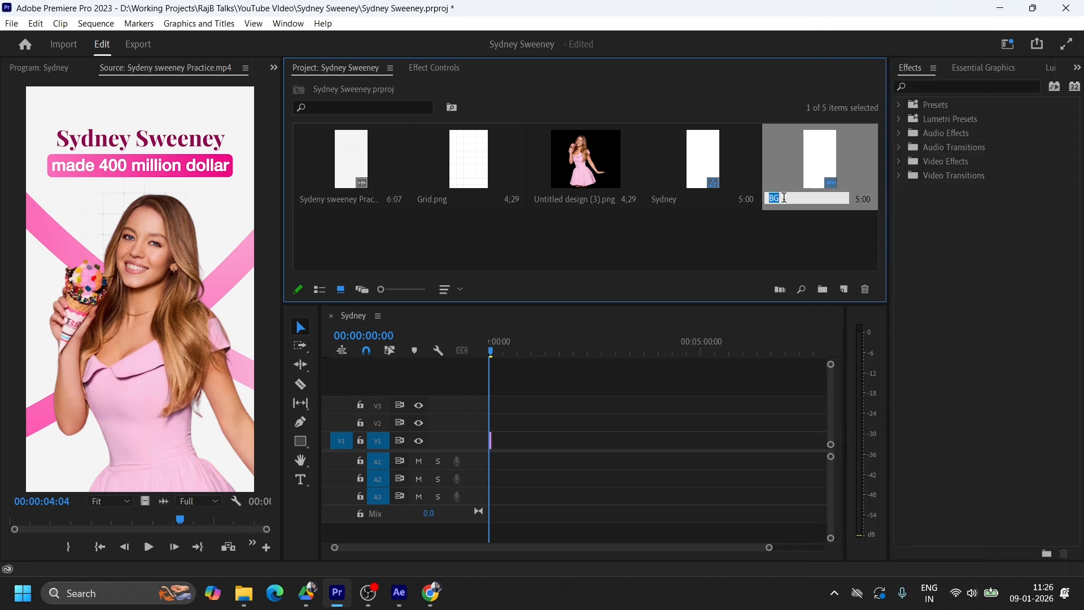
pyautogui.click(740, 237)
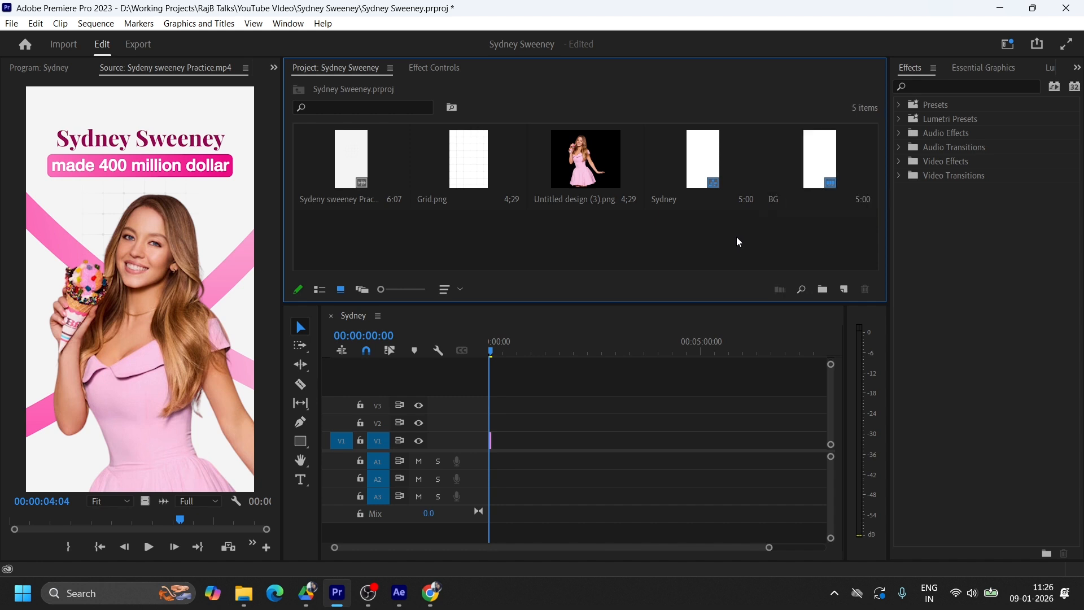
# Extend the Color Matte clip to about 10 seconds and place Untitled design (3).png above it on V2 at matching length.
pyautogui.moveTo(769, 547); pyautogui.dragTo(704, 550)
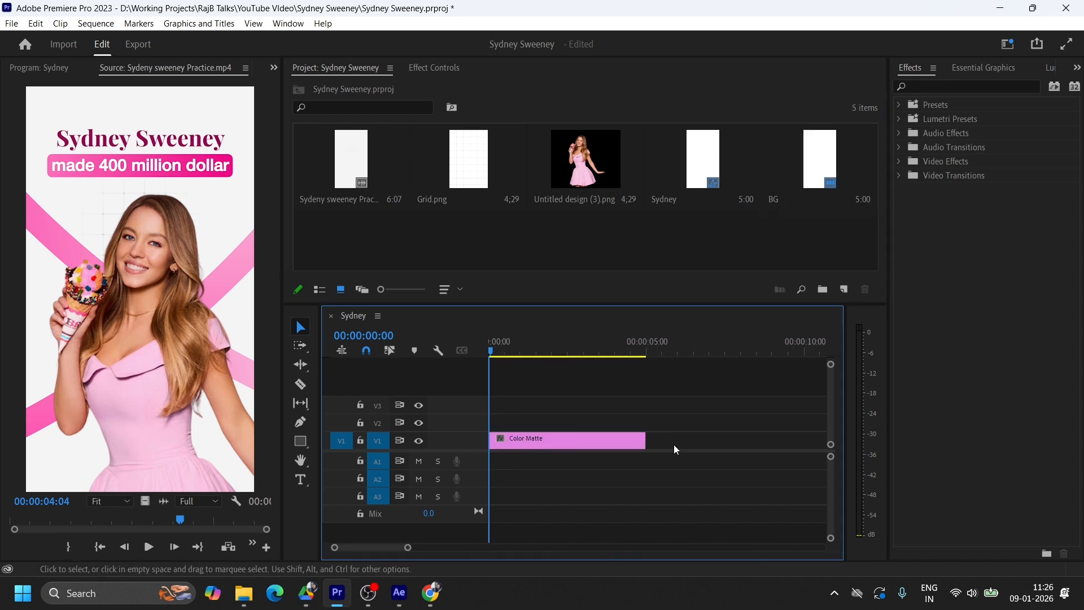
pyautogui.moveTo(646, 440); pyautogui.dragTo(805, 440)
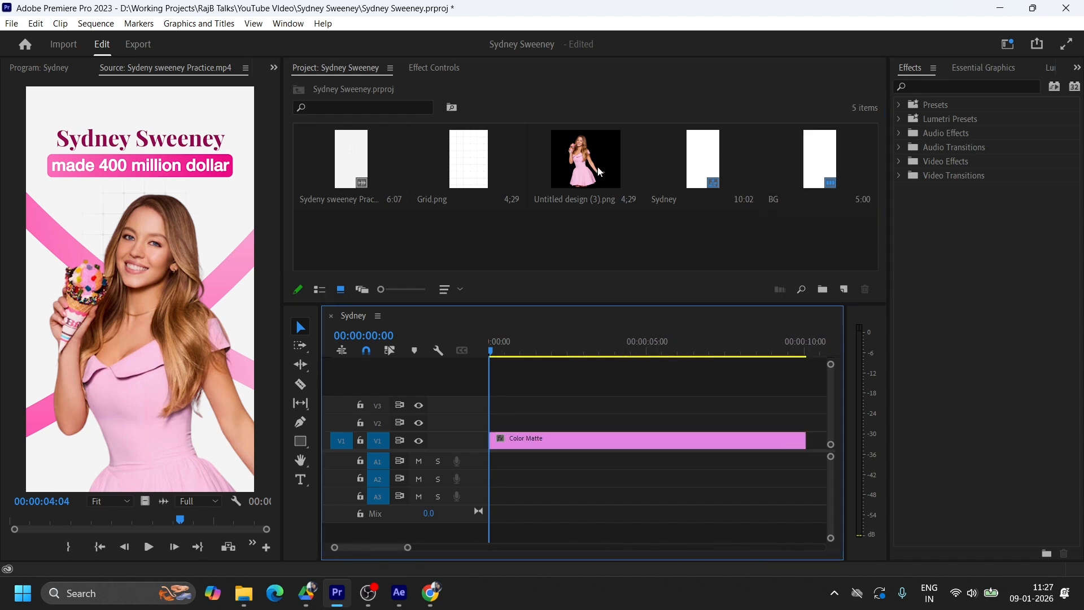
pyautogui.moveTo(576, 158); pyautogui.dragTo(493, 420)
pyautogui.moveTo(646, 421); pyautogui.dragTo(805, 421)
# Enlarge the Untitled design (3).png clip to a scale of 288 and set its position to 785, 1364.
pyautogui.click(47, 67)
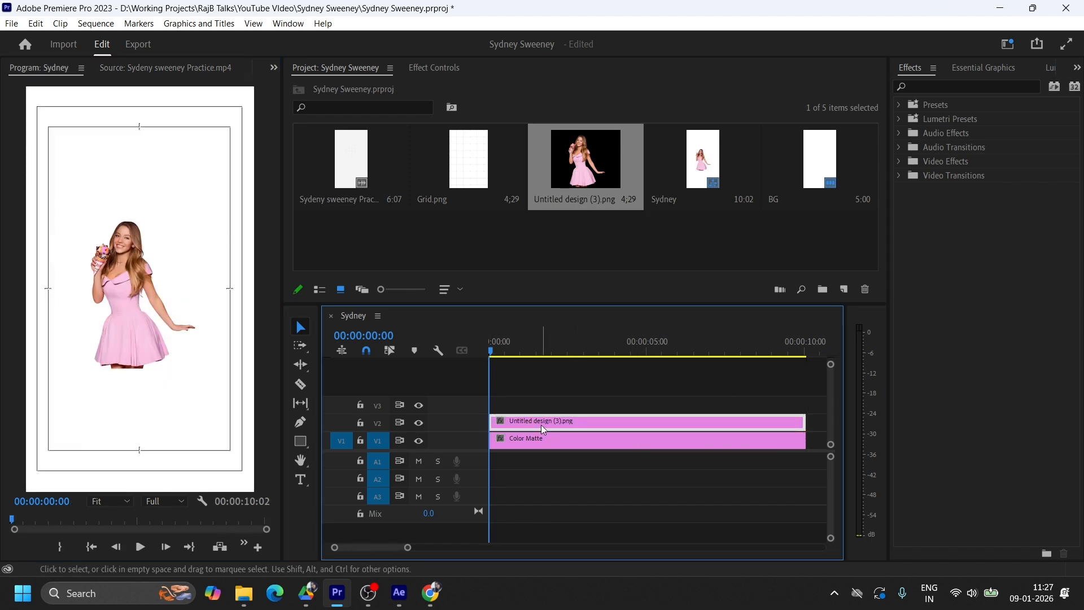
pyautogui.click(443, 68)
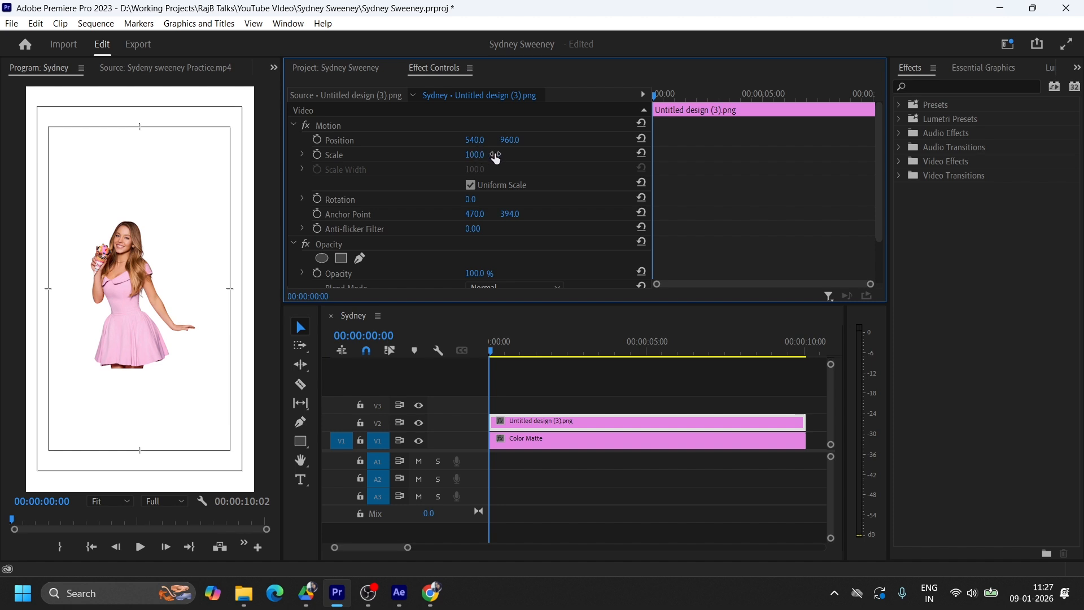
pyautogui.moveTo(486, 158)
pyautogui.mouseDown()
pyautogui.moveTo(648, 143)
pyautogui.moveTo(535, 141)
pyautogui.moveTo(481, 157)
pyautogui.moveTo(510, 156)
pyautogui.moveTo(505, 142)
pyautogui.moveTo(562, 142)
pyautogui.moveTo(480, 141)
pyautogui.moveTo(529, 140)
pyautogui.moveTo(485, 154)
pyautogui.moveTo(507, 154)
pyautogui.moveTo(482, 141)
pyautogui.moveTo(510, 141)
pyautogui.moveTo(485, 154)
pyautogui.moveTo(498, 142)
pyautogui.mouseUp()
pyautogui.click(183, 67)
pyautogui.click(64, 69)
pyautogui.click(583, 422)
pyautogui.moveTo(511, 141); pyautogui.dragTo(534, 141)
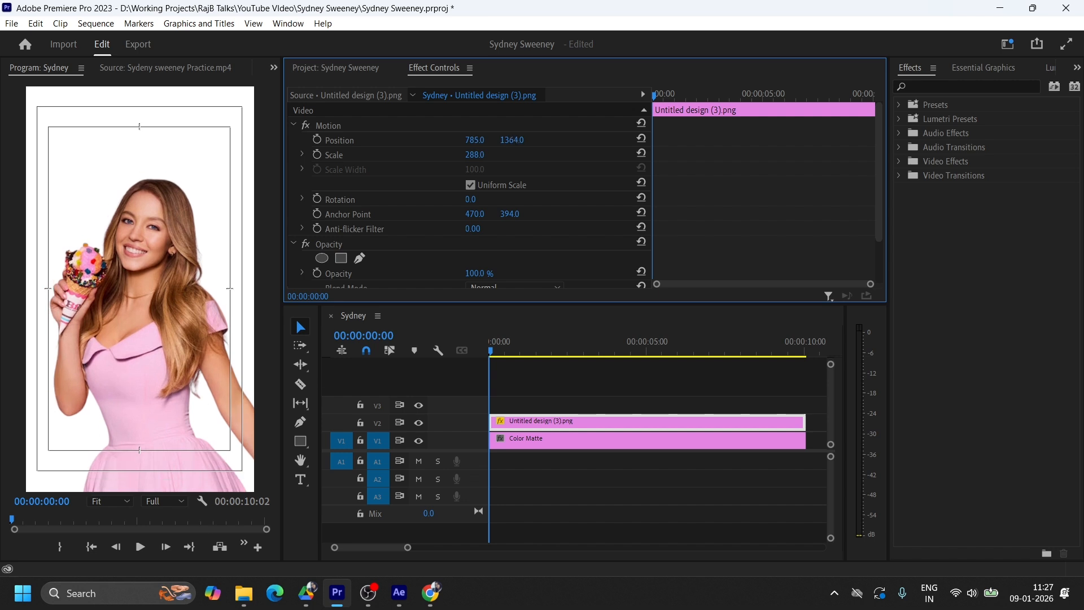
# Cool the woman's image clip with a Lumetri temperature of about -5.8 and adjust its basic light settings.
pyautogui.click(581, 427)
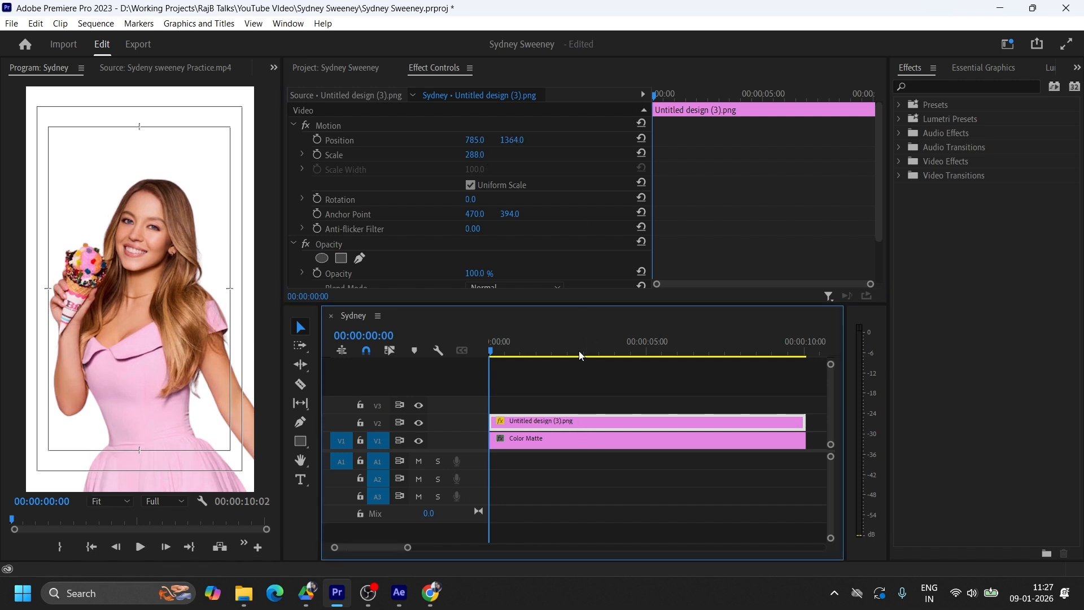
pyautogui.click(1050, 70)
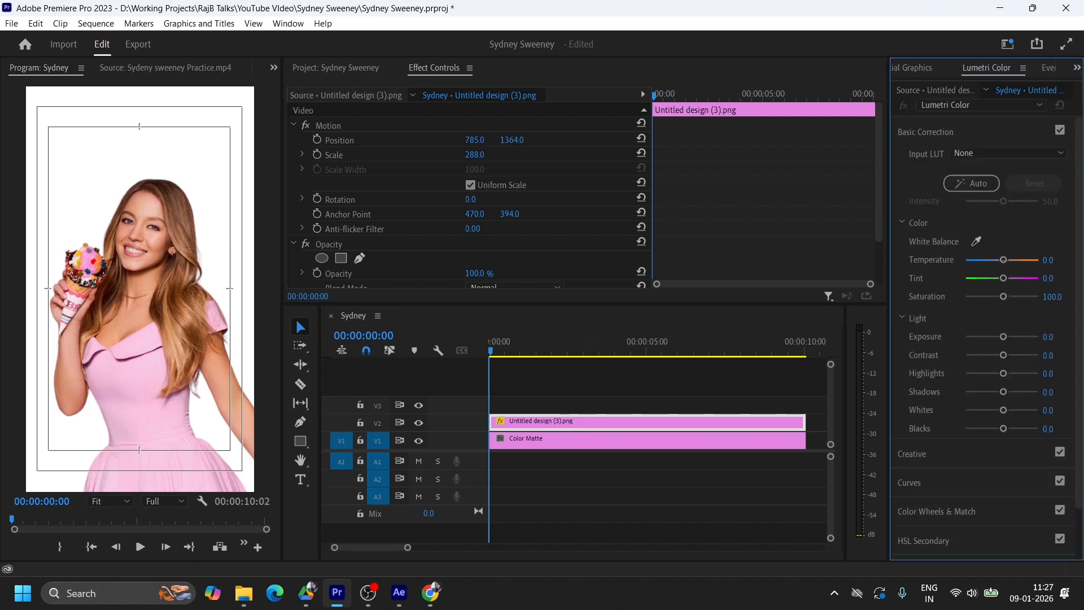
pyautogui.moveTo(1003, 261); pyautogui.dragTo(1000, 261)
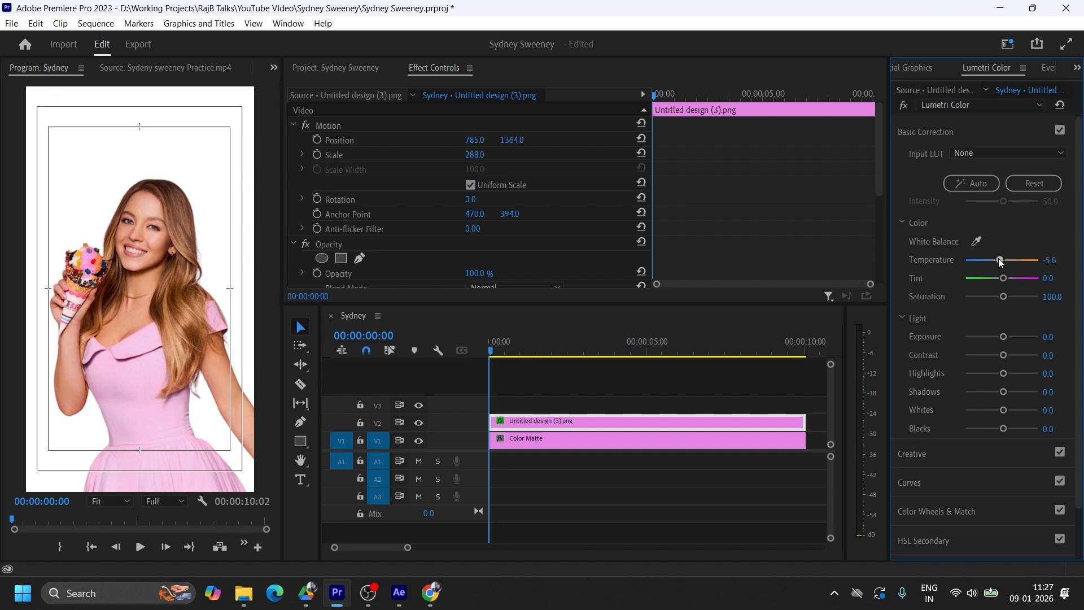
pyautogui.moveTo(1002, 336); pyautogui.dragTo(1004, 357)
# Set the image clip's creative sharpening to about 7.7 and its creative saturation to 108 in Lumetri Color.
pyautogui.click(935, 462)
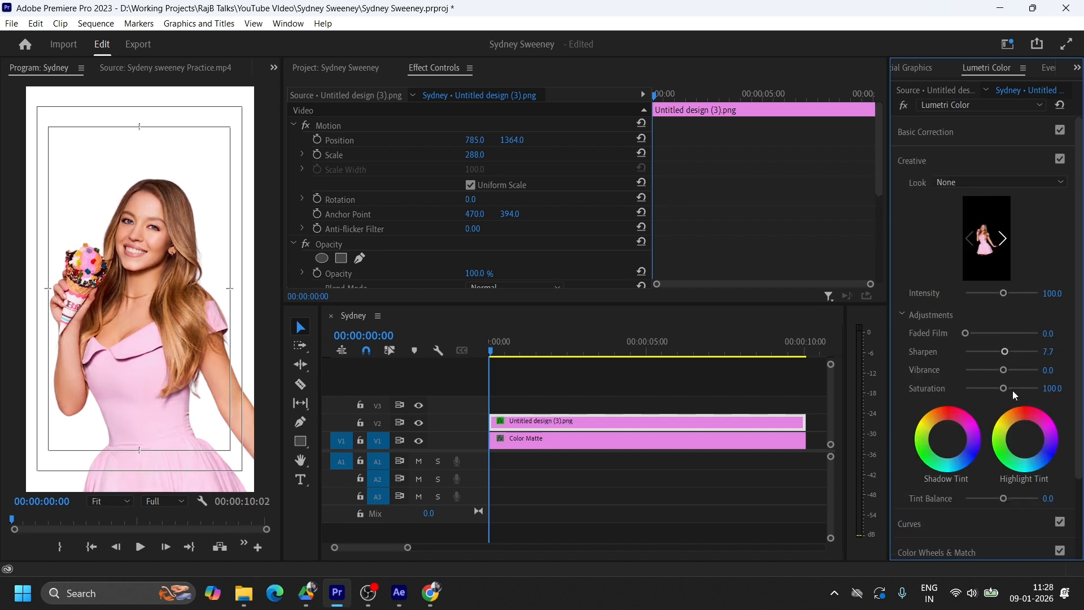
pyautogui.click(1052, 388)
pyautogui.write('108')
pyautogui.press('Return')
# Check the reference video Sydeny sweeney Practice.mp4 and move the Untitled design (3).png clip up to track V4.
pyautogui.click(168, 69)
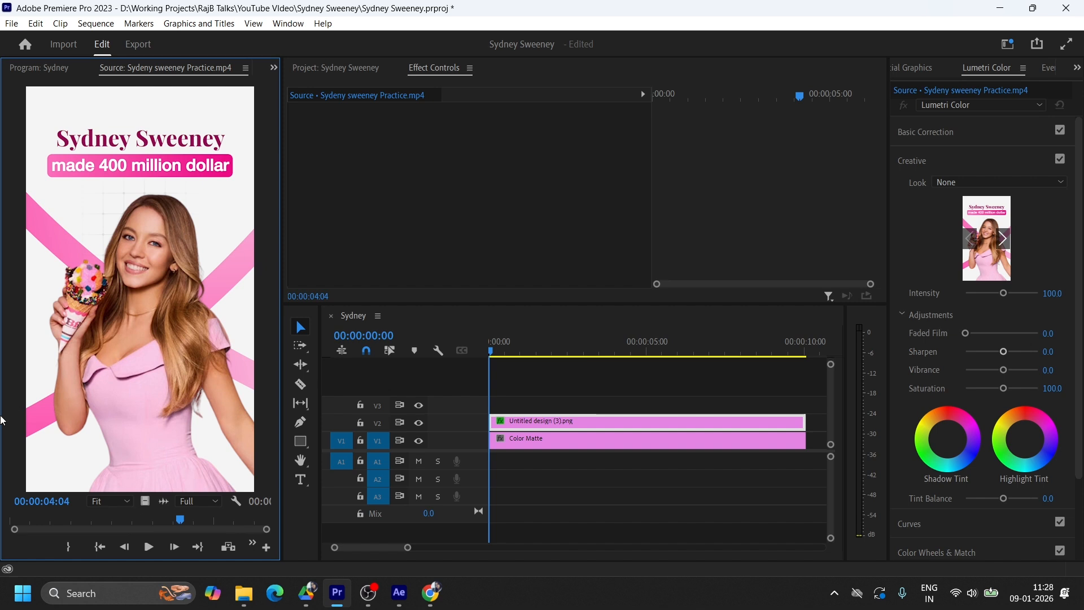
pyautogui.hotkey('shift', '3')
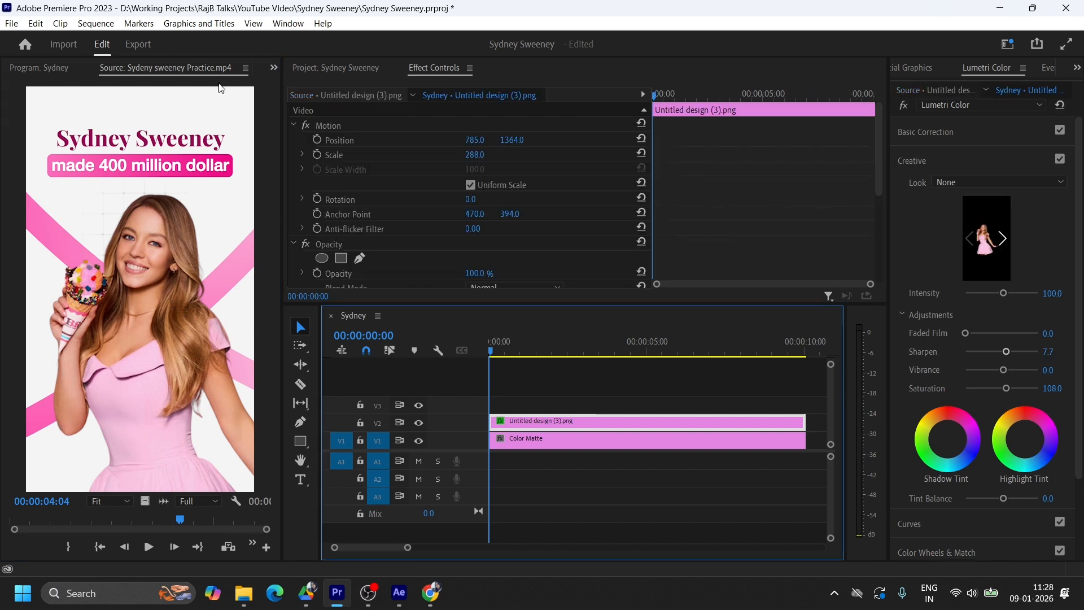
pyautogui.click(53, 74)
pyautogui.moveTo(526, 420); pyautogui.dragTo(524, 385)
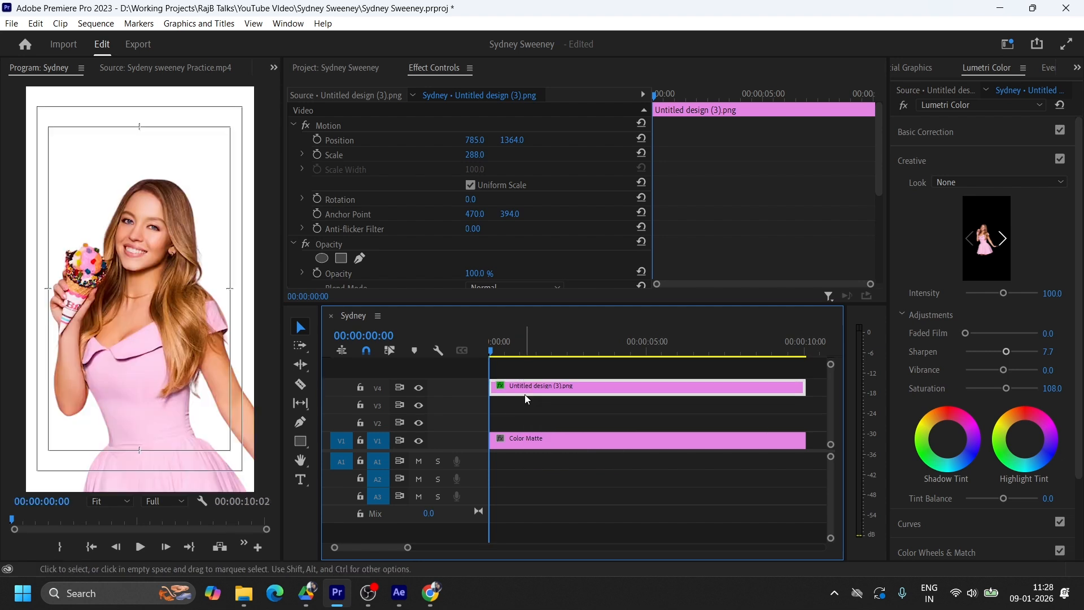
# Activate the Pen tool and set the sequence preview's zoom to 25%.
pyautogui.click(300, 422)
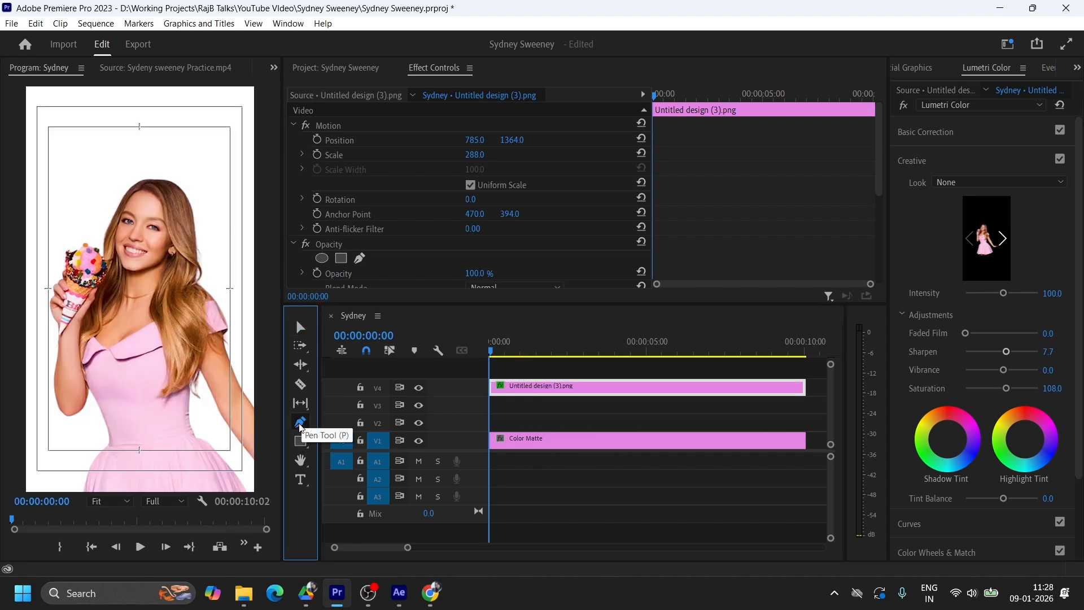
pyautogui.click(95, 503)
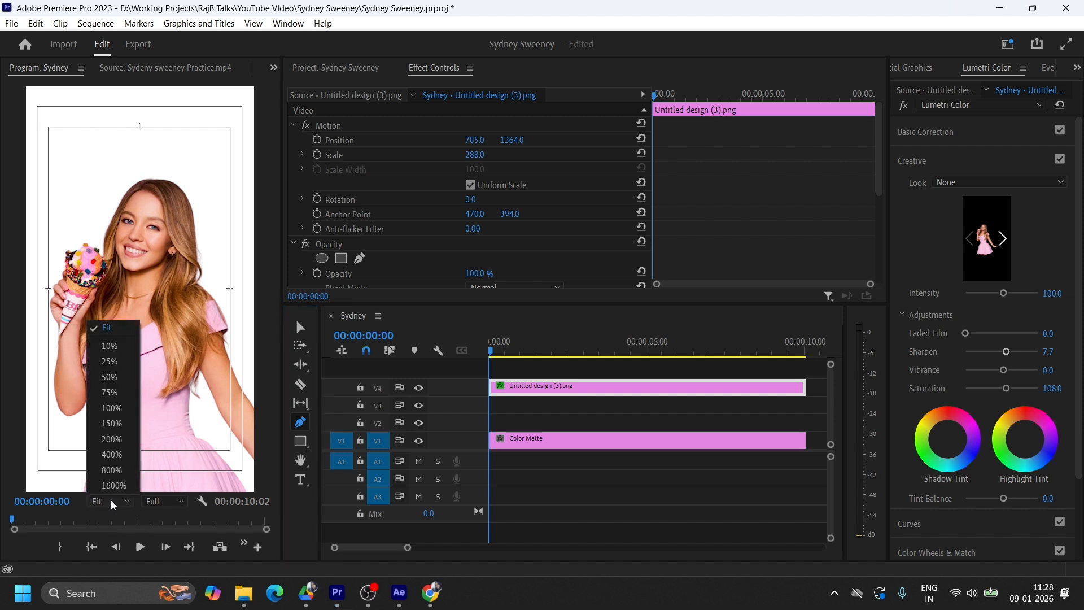
pyautogui.click(123, 365)
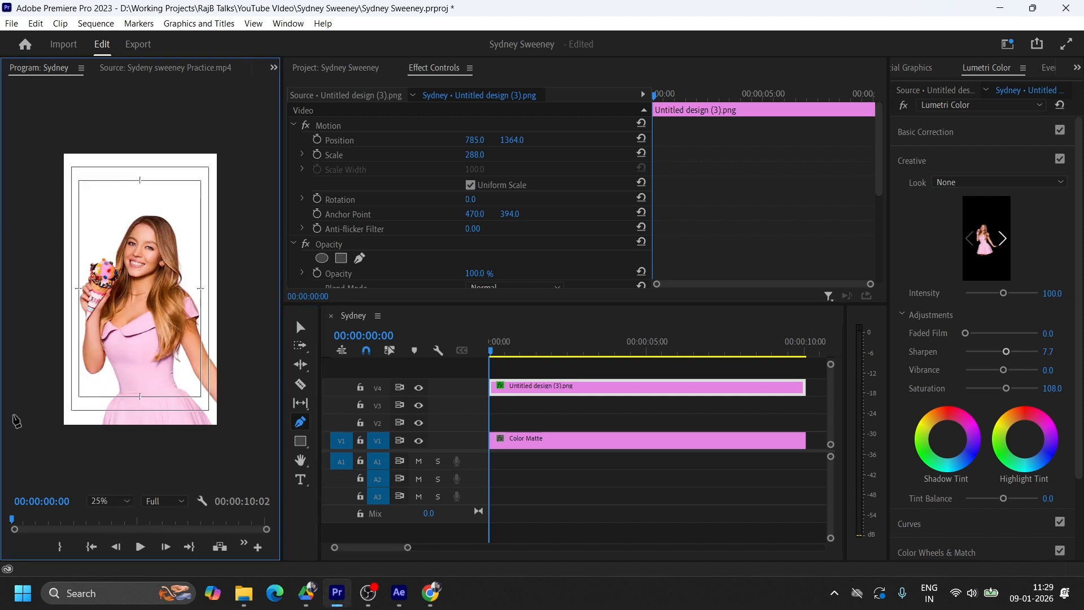
pyautogui.click(18, 416)
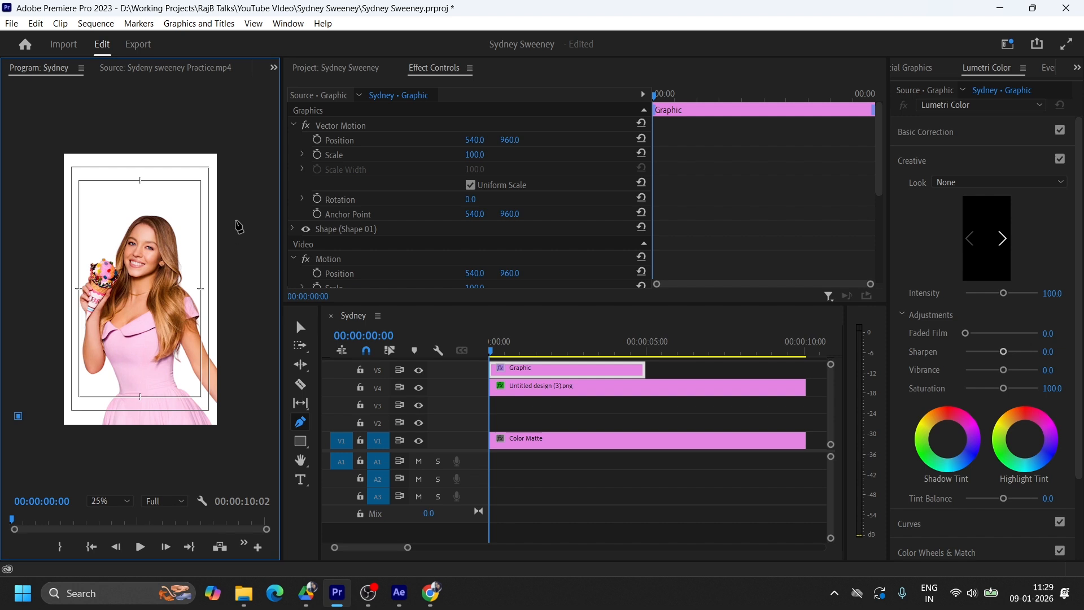
pyautogui.moveTo(236, 220); pyautogui.dragTo(296, 108)
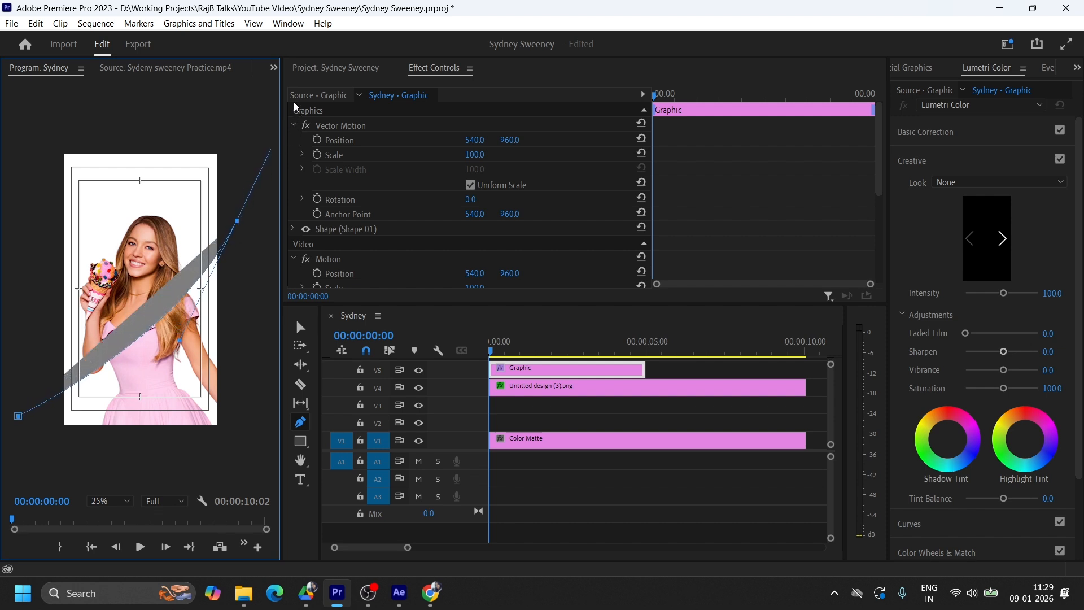
pyautogui.hotkey('ctrl', 'z')
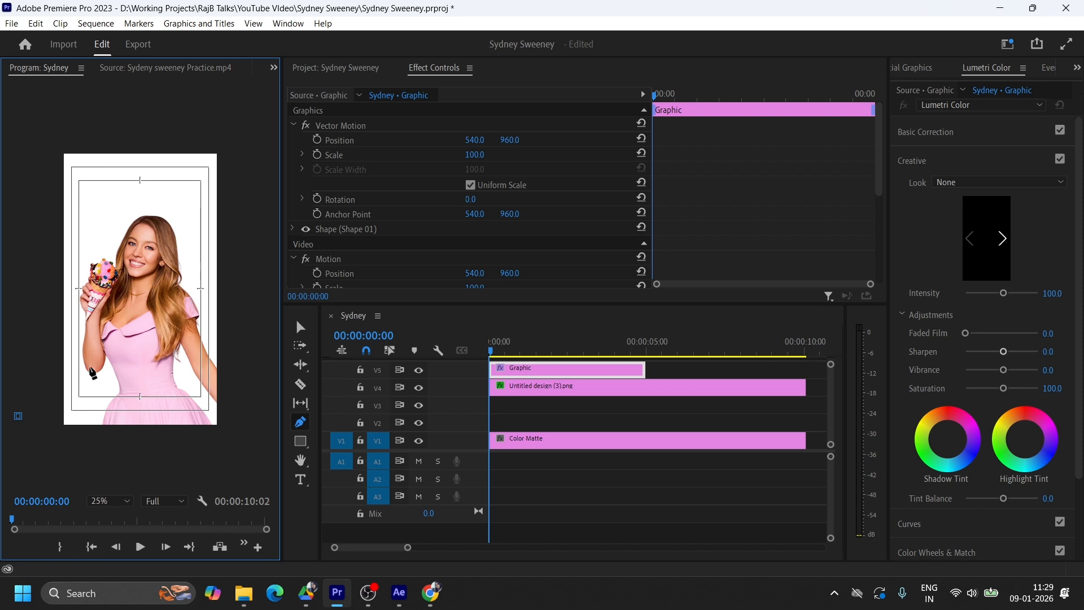
pyautogui.hotkey('ctrl', 'z')
# Draw a curved two-point path across the woman, from outside the frame's lower left to outside its upper right.
pyautogui.click(25, 416)
pyautogui.click(237, 232)
pyautogui.moveTo(239, 238); pyautogui.dragTo(294, 96)
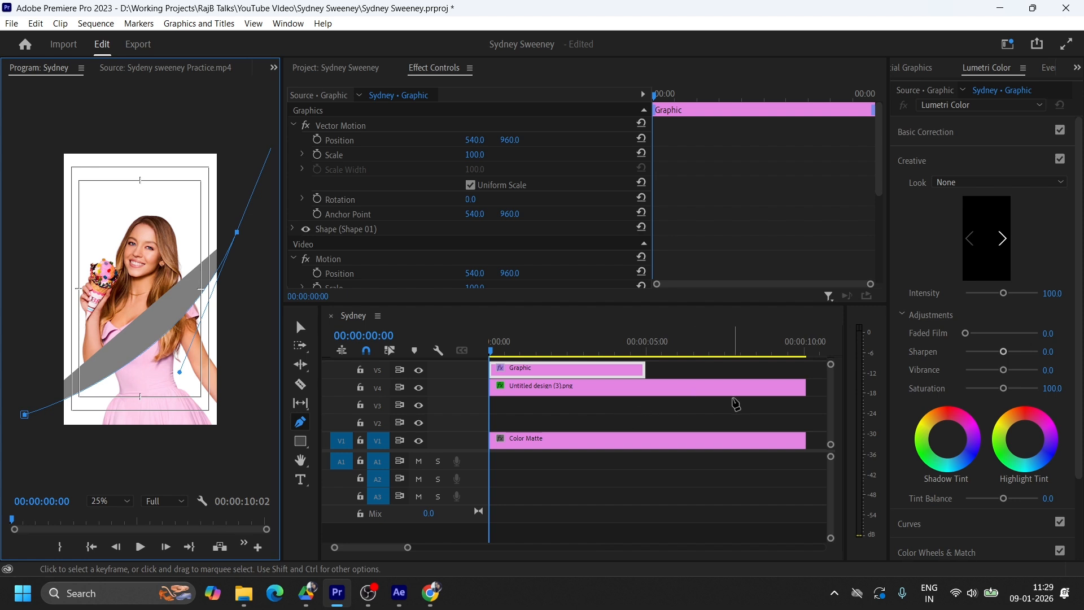
# Turn off the curved shape's fill and enable a centered stroke with a width of 107.
pyautogui.click(909, 70)
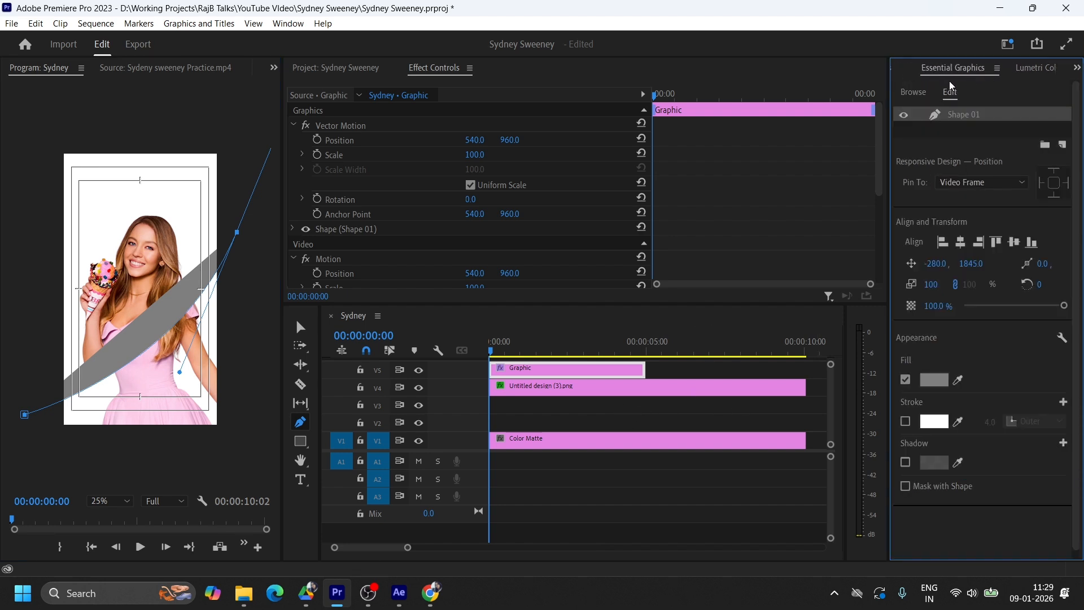
pyautogui.click(282, 25)
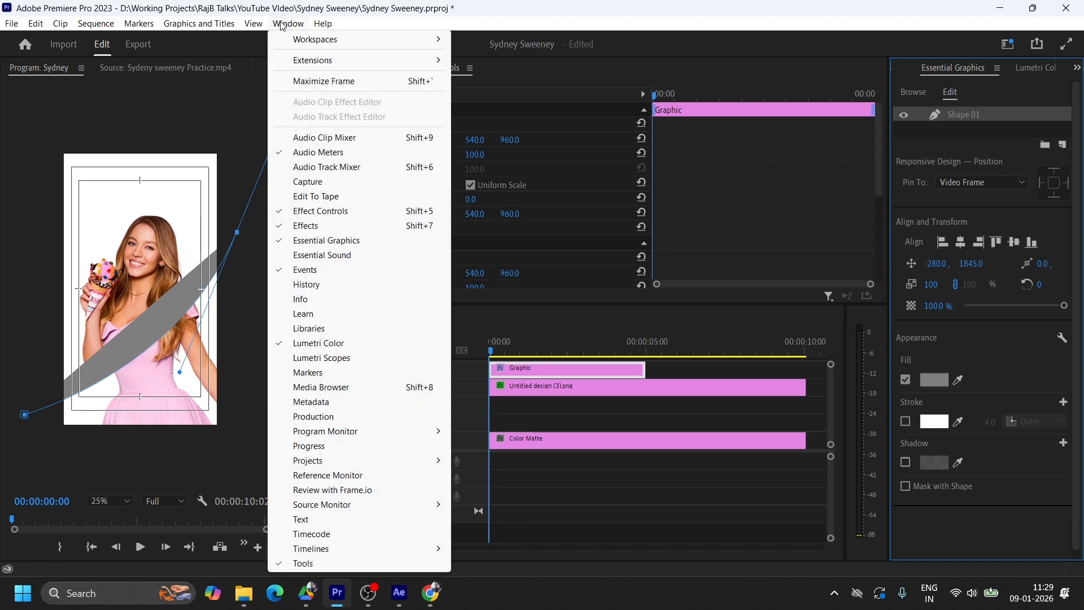
pyautogui.click(315, 242)
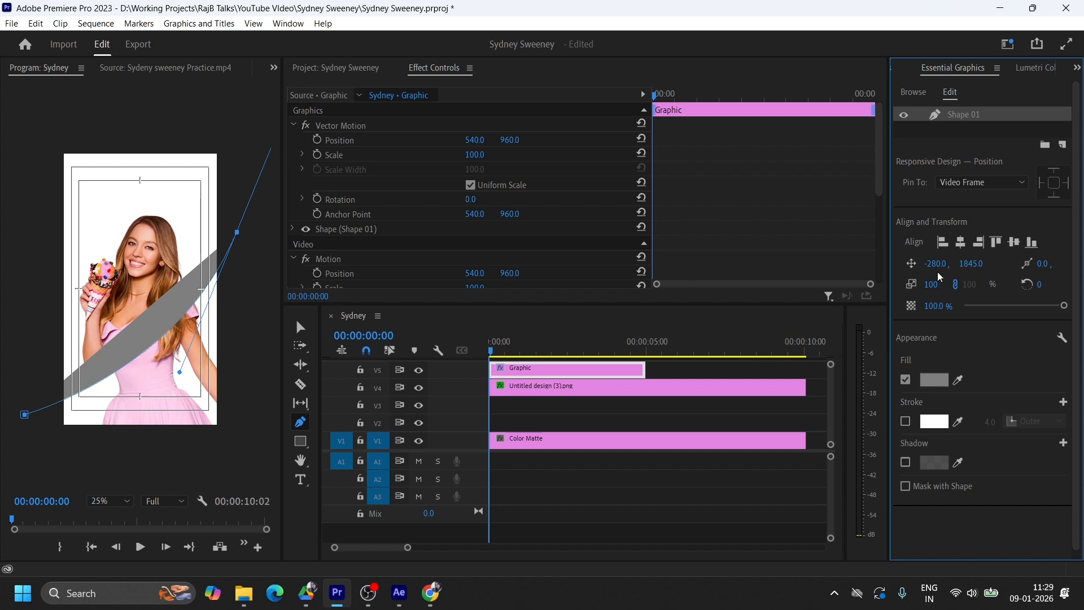
pyautogui.click(906, 380)
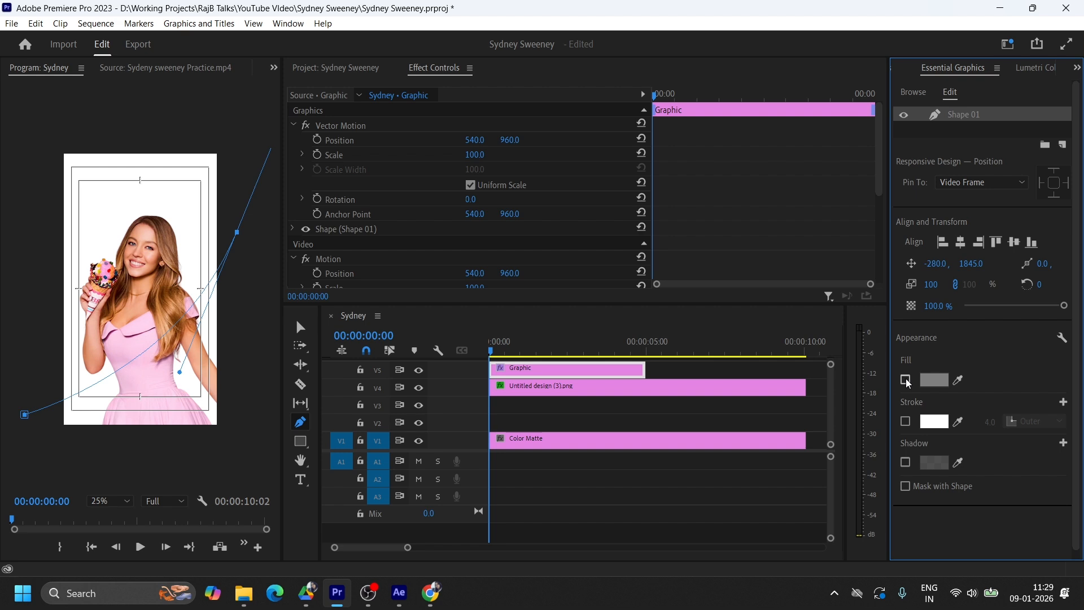
pyautogui.click(905, 422)
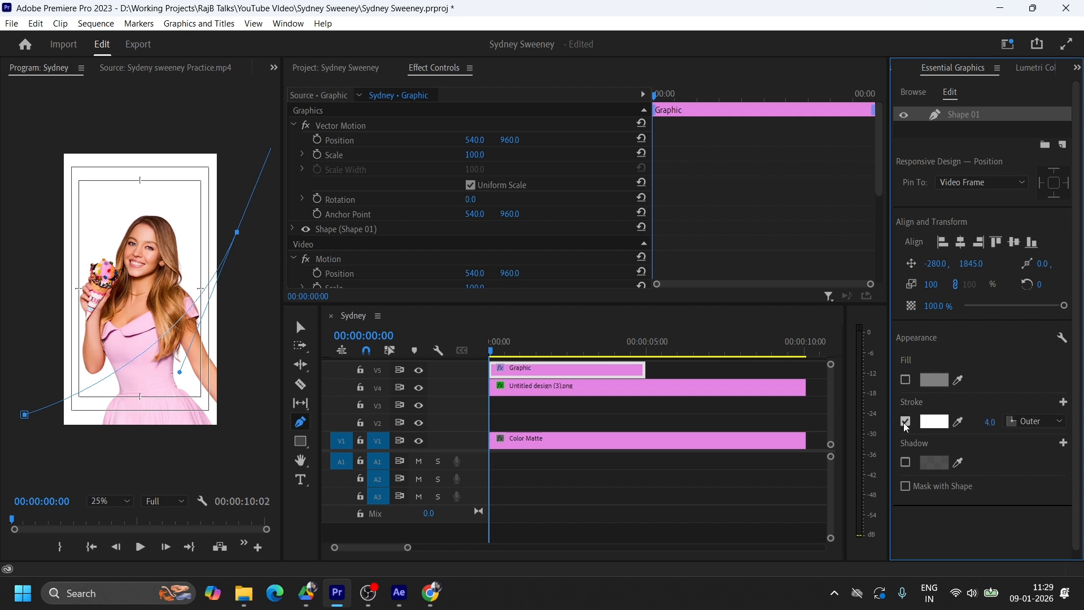
pyautogui.click(1036, 428)
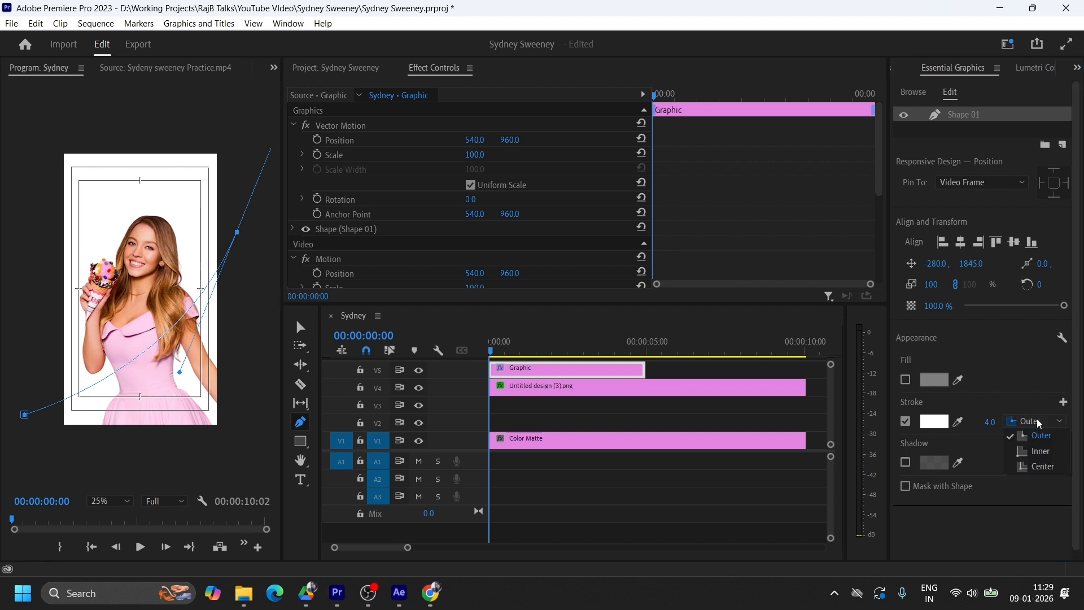
pyautogui.click(1049, 467)
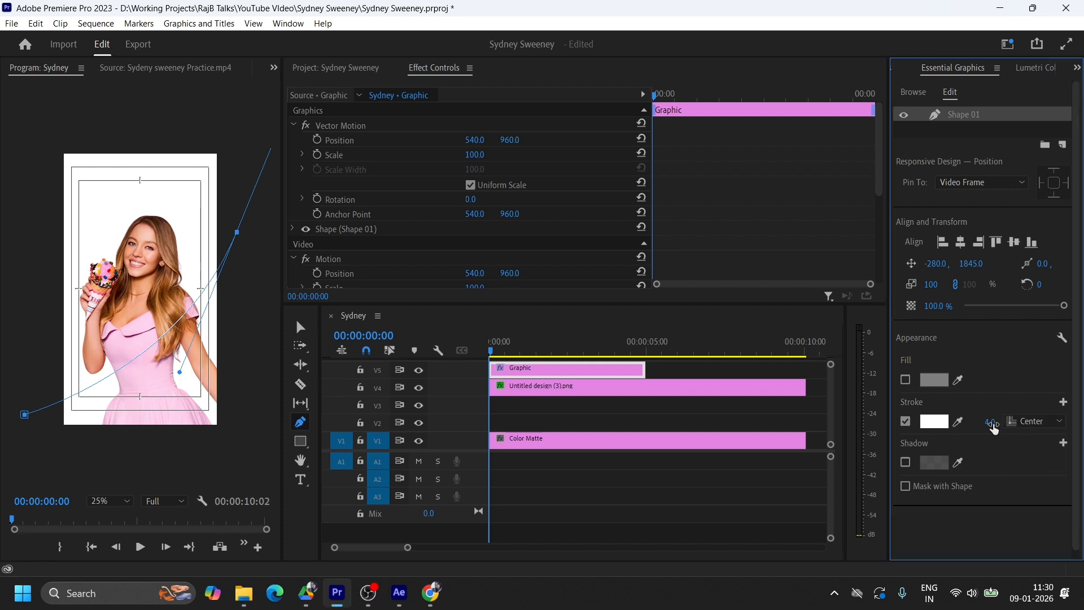
pyautogui.moveTo(990, 423); pyautogui.dragTo(1049, 423)
# Change the curved shape's stroke color to pink FD5AB4, starting from a color sampled from the woman's dress.
pyautogui.click(934, 421)
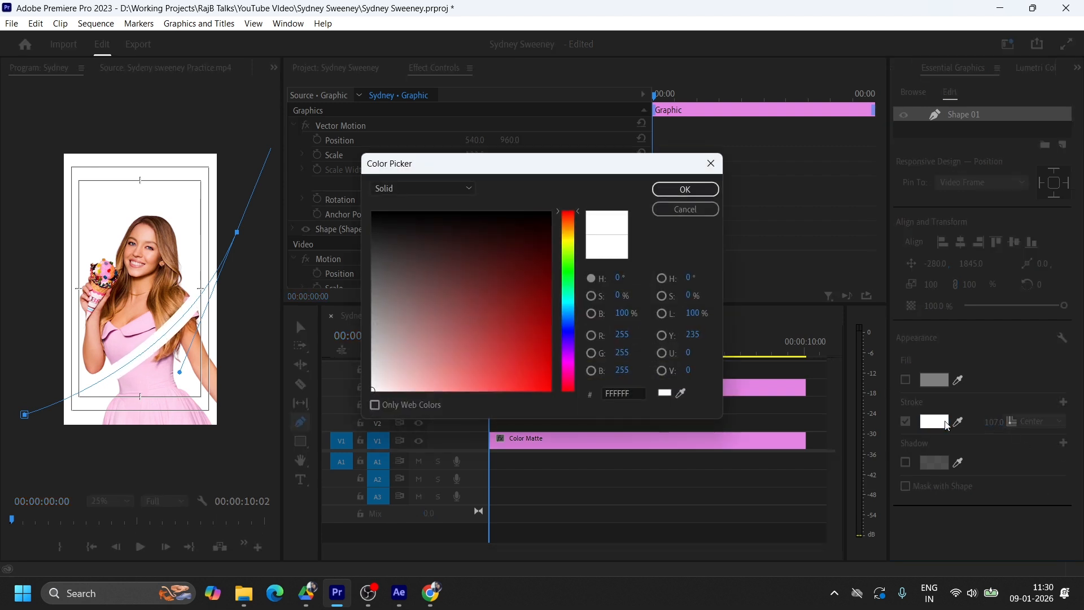
pyautogui.click(681, 393)
pyautogui.click(153, 372)
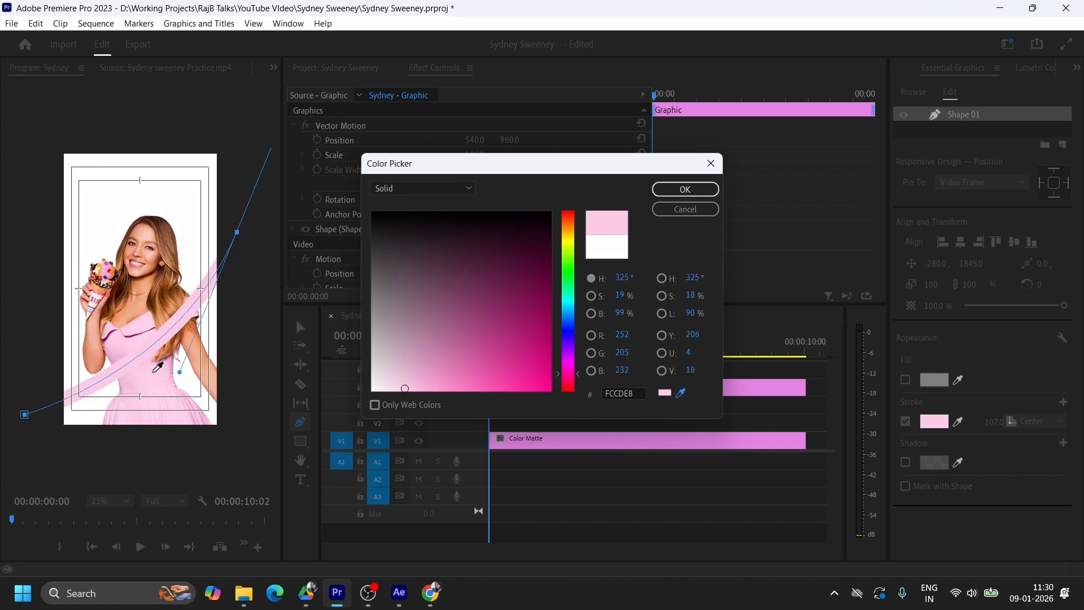
pyautogui.moveTo(536, 367)
pyautogui.mouseDown()
pyautogui.moveTo(509, 390)
pyautogui.moveTo(487, 389)
pyautogui.mouseUp()
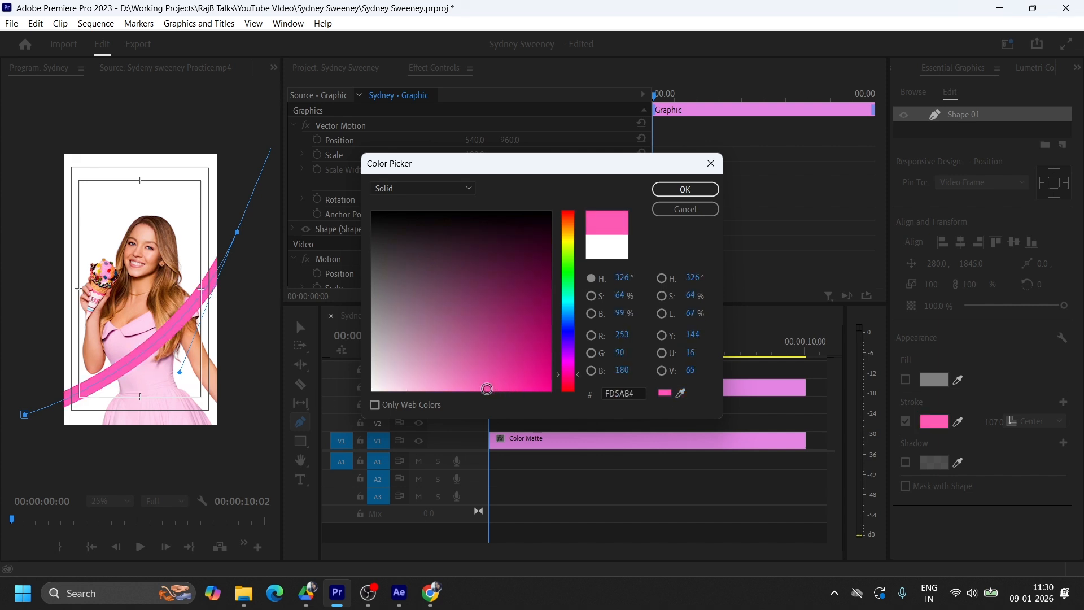
pyautogui.click(684, 190)
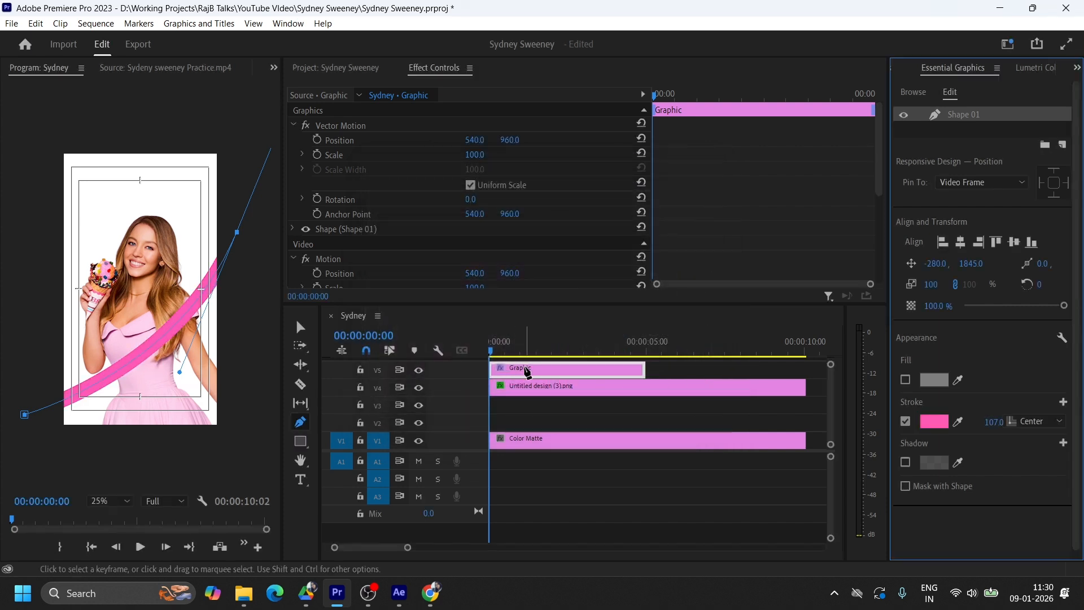
# Move the stripe graphic clip down to track V2 and duplicate it onto track V3.
pyautogui.click(300, 327)
pyautogui.moveTo(519, 365); pyautogui.dragTo(519, 421)
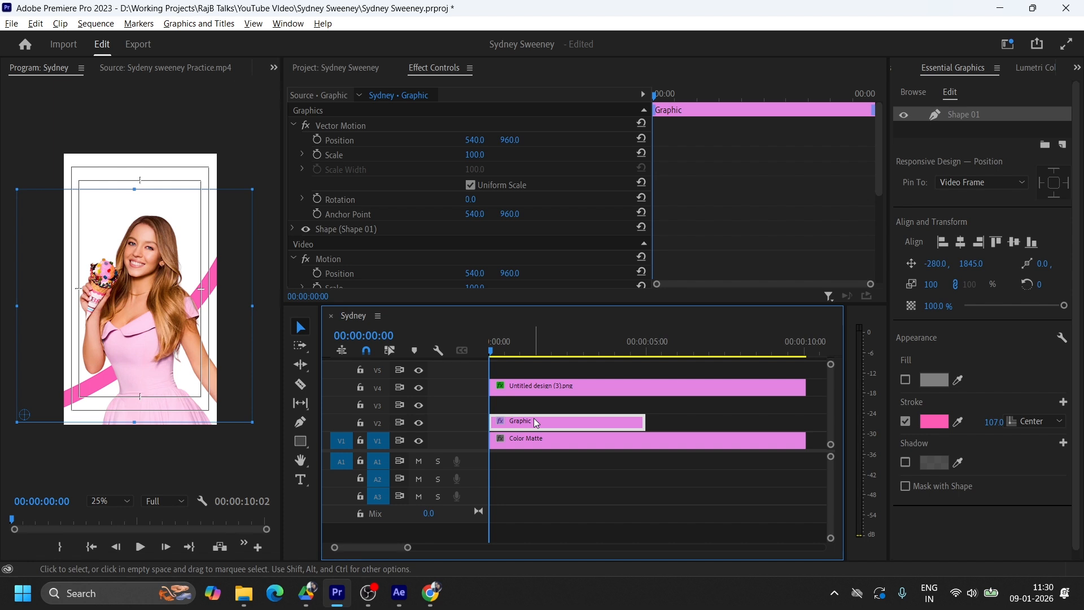
pyautogui.moveTo(533, 417); pyautogui.dragTo(535, 405)
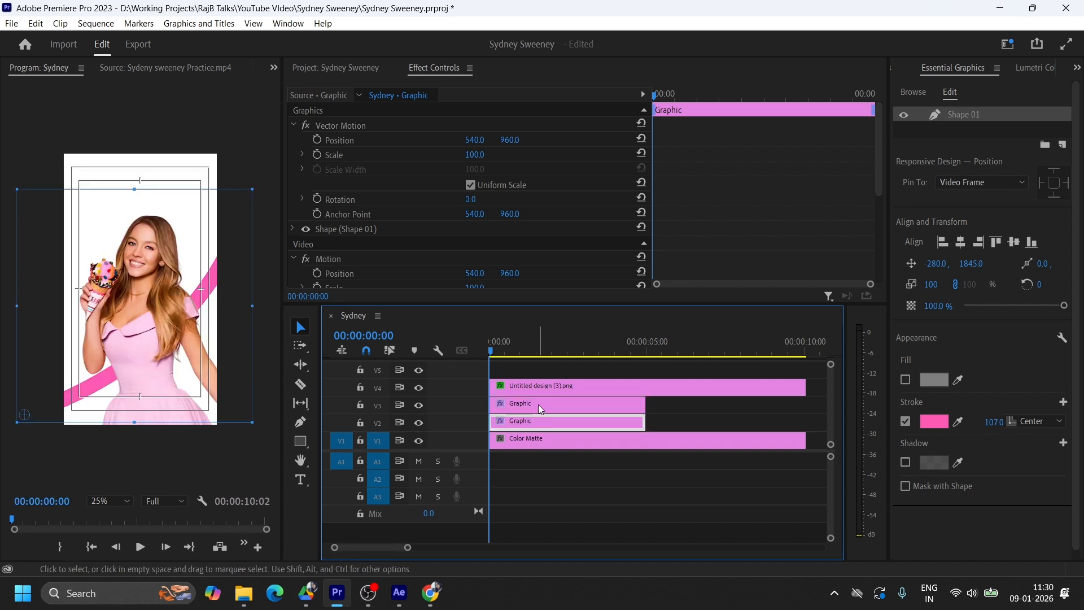
# Rotate the V3 stripe to 77° at vertical position 705, and set the V2 stripe's vertical position to 726.
pyautogui.click(540, 407)
pyautogui.moveTo(475, 200)
pyautogui.mouseDown()
pyautogui.moveTo(523, 200)
pyautogui.moveTo(480, 209)
pyautogui.mouseUp()
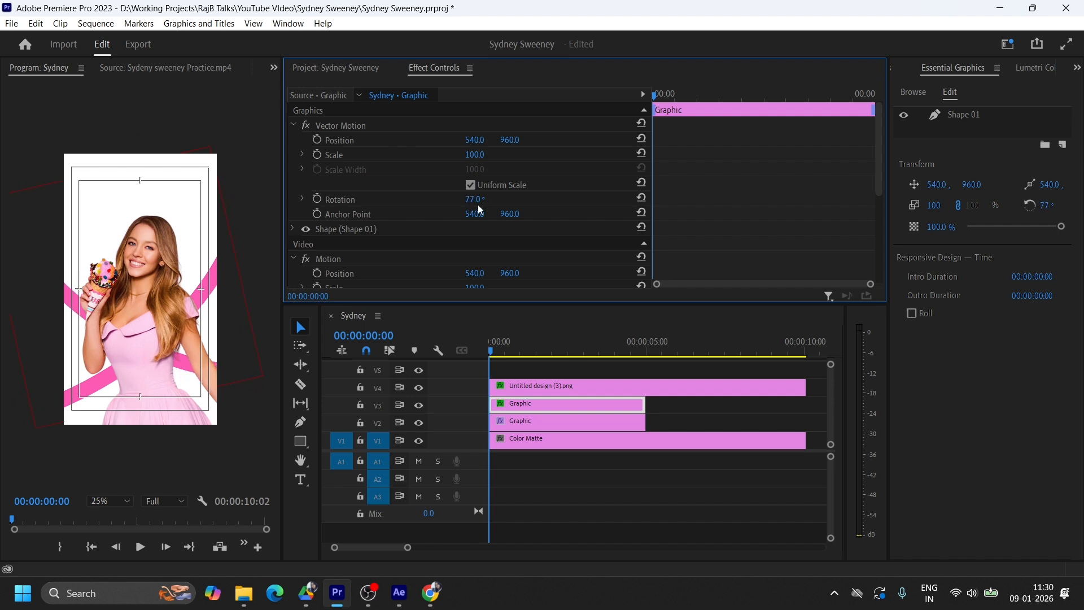
pyautogui.moveTo(510, 140); pyautogui.dragTo(442, 140)
pyautogui.click(602, 422)
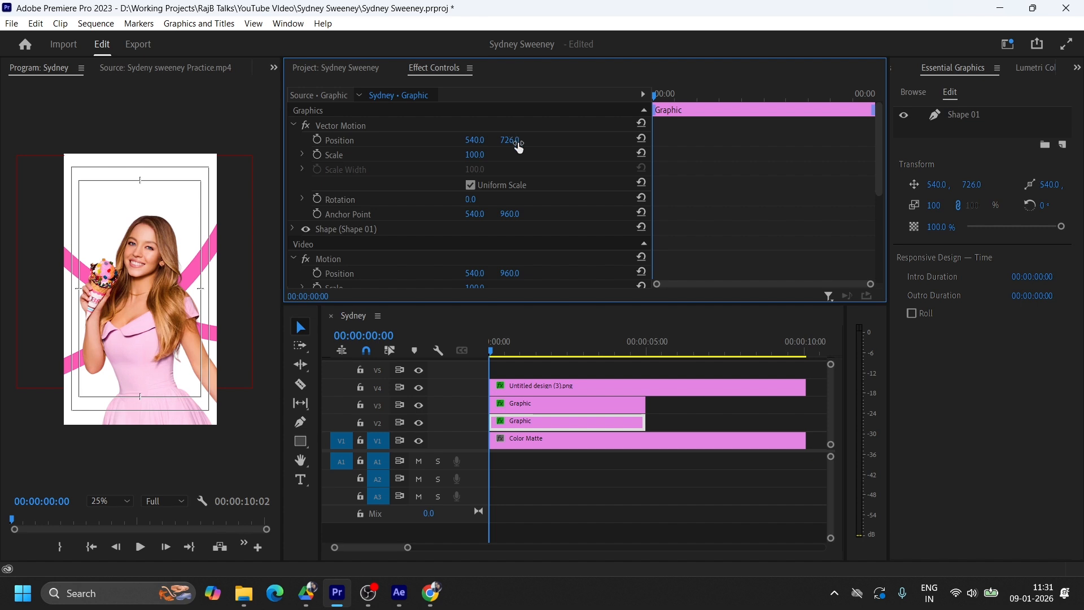
# Check the reference video, and switch the V3 stripe's stroke to a linear gradient with its start stop sampled as pink FD5AB4.
pyautogui.click(161, 68)
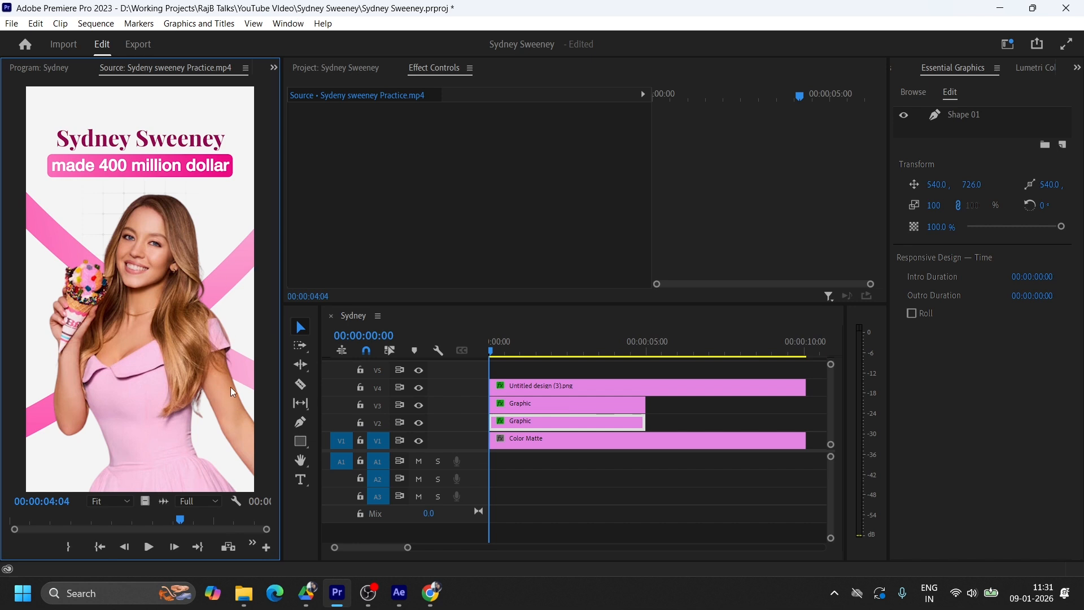
pyautogui.click(515, 404)
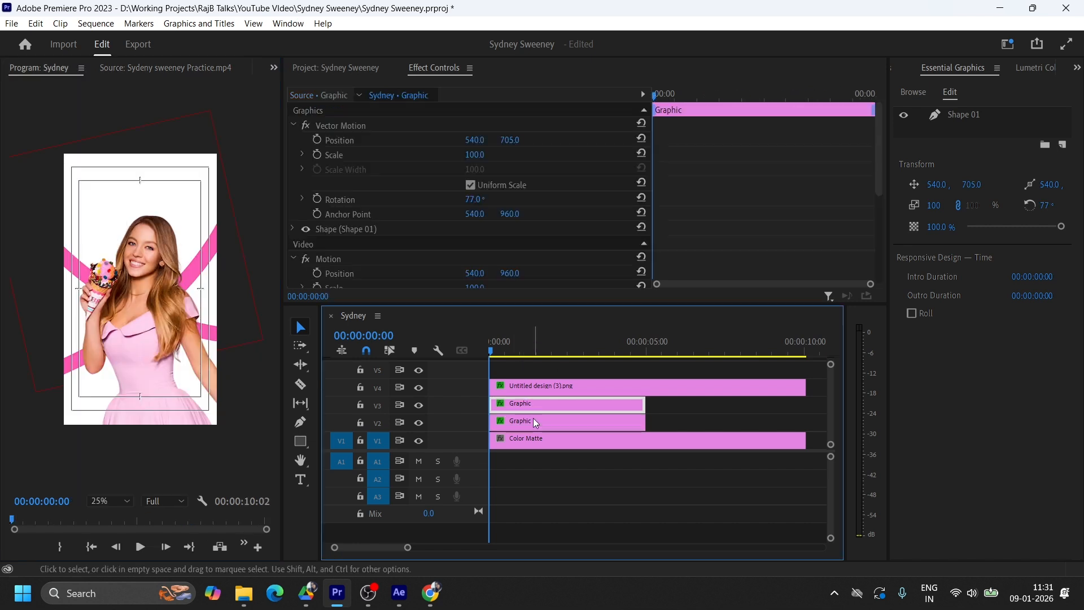
pyautogui.click(241, 325)
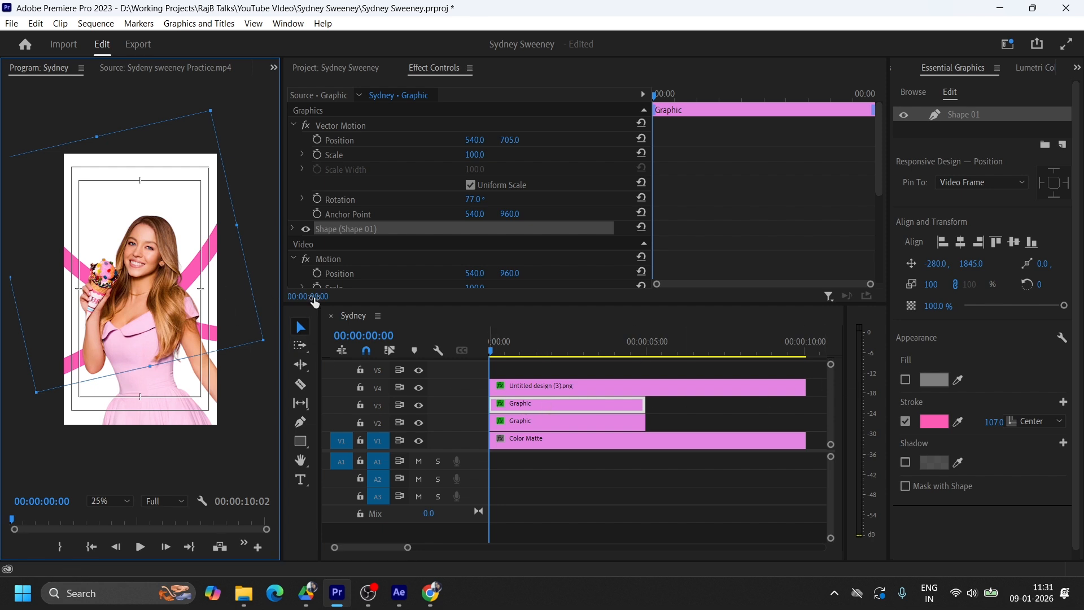
pyautogui.click(927, 423)
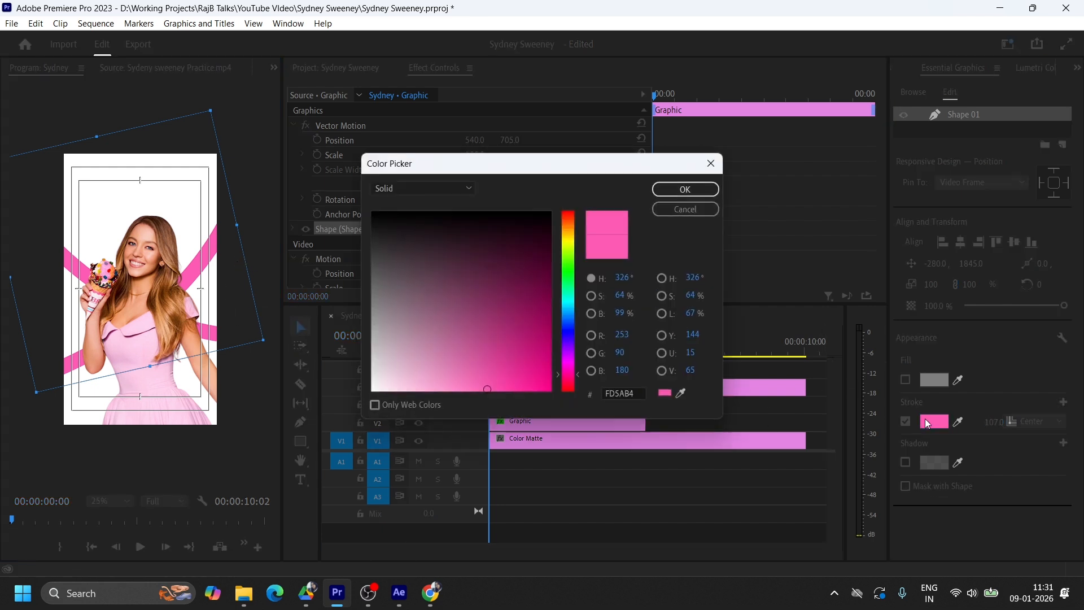
pyautogui.click(402, 189)
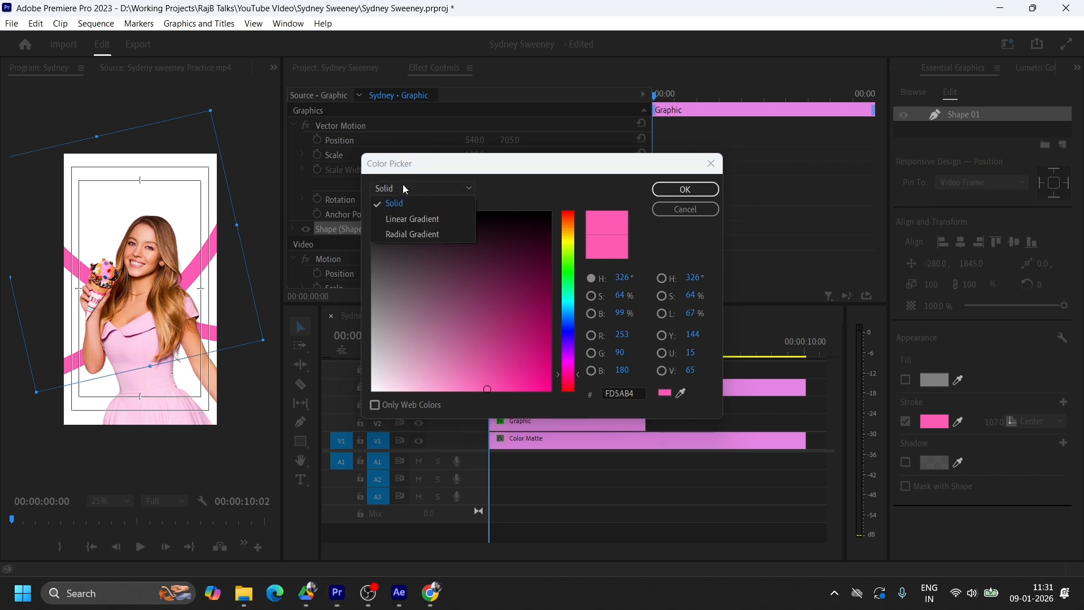
pyautogui.click(419, 224)
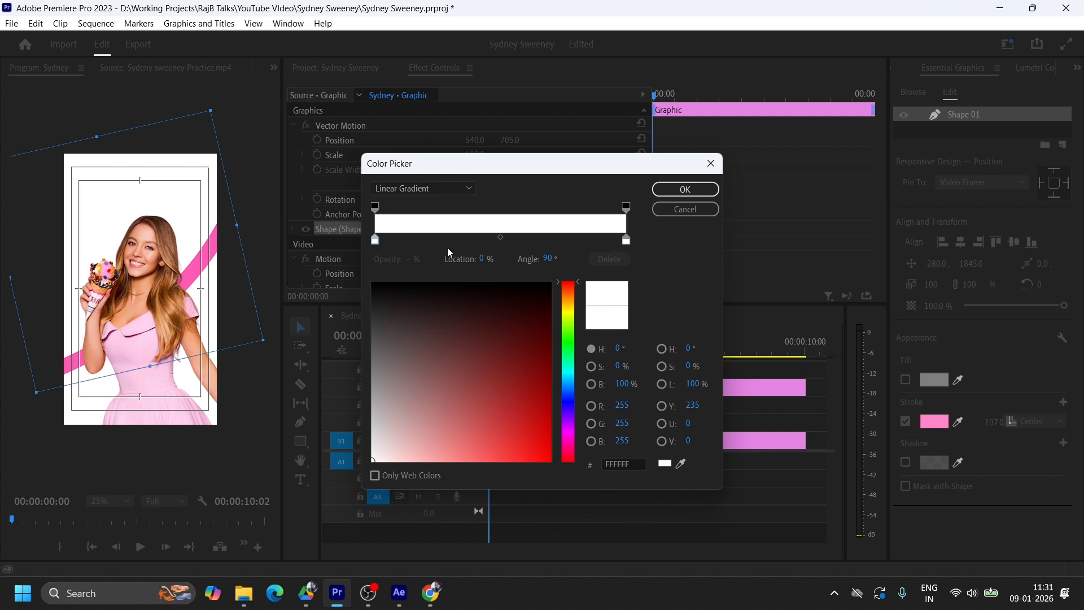
pyautogui.click(680, 464)
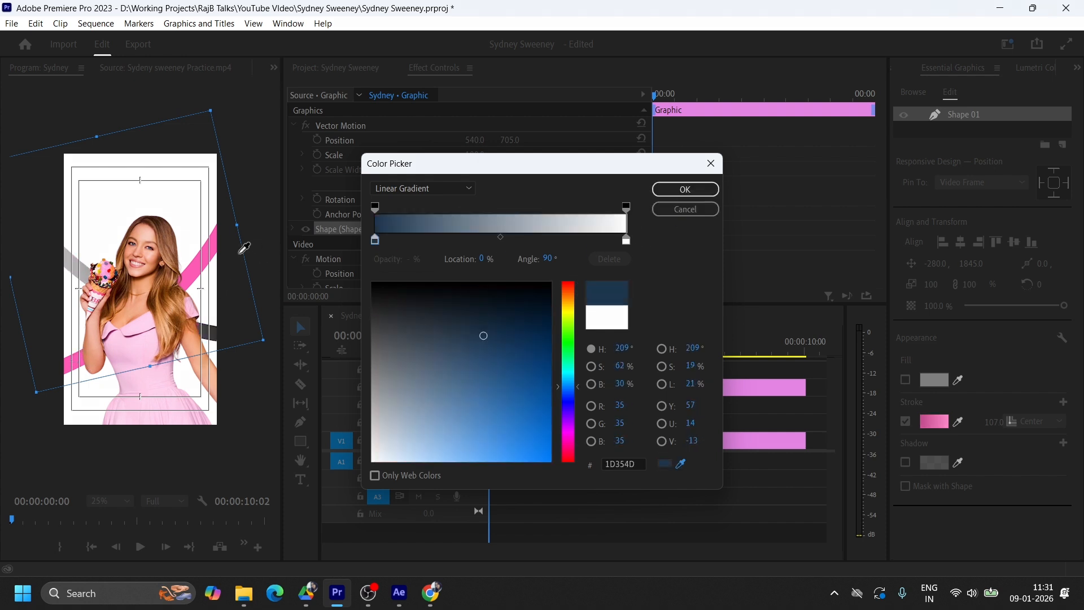
pyautogui.click(191, 276)
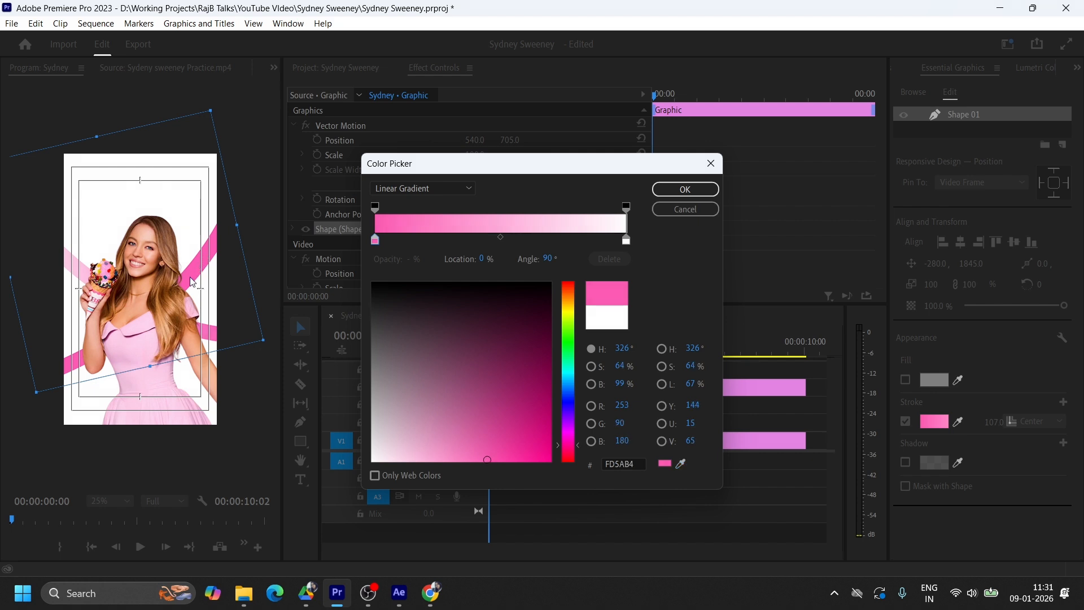
# Set the end stop of the V3 stripe's gradient to light pink FFD2EB.
pyautogui.click(627, 242)
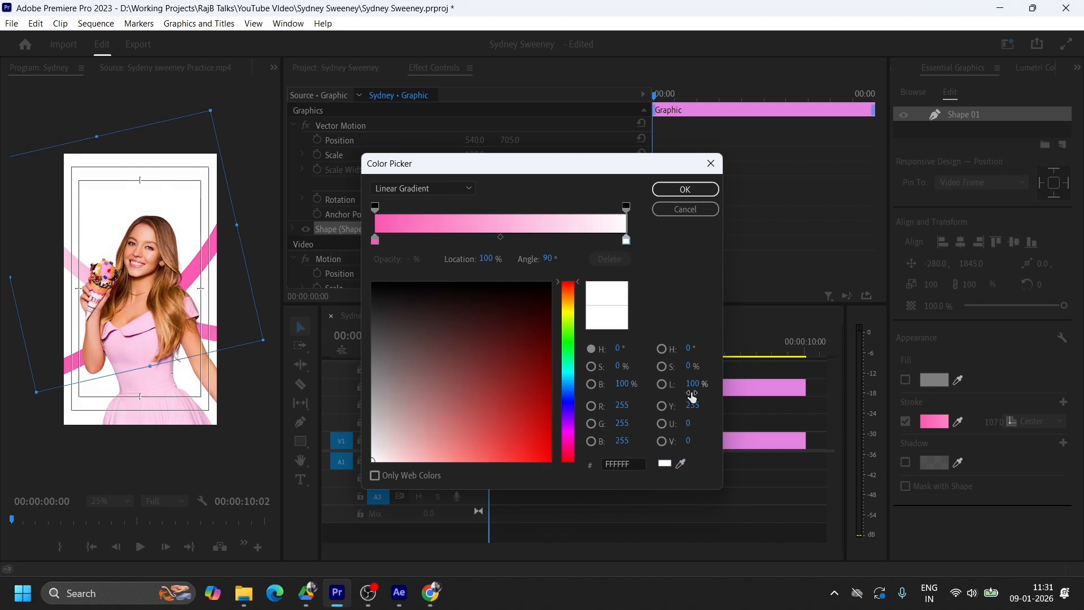
pyautogui.click(680, 464)
pyautogui.click(214, 252)
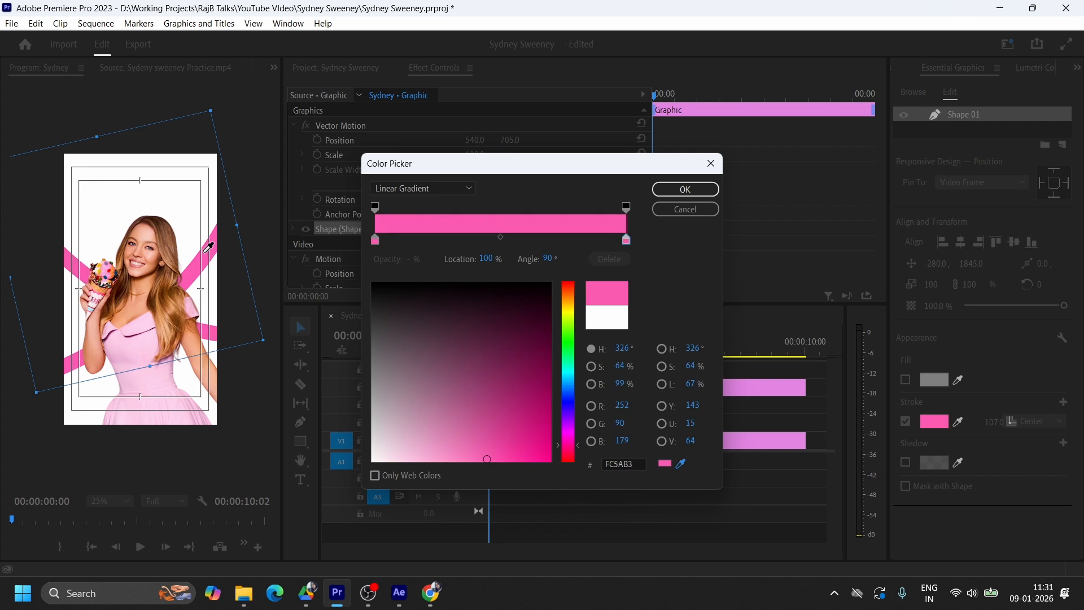
pyautogui.click(425, 463)
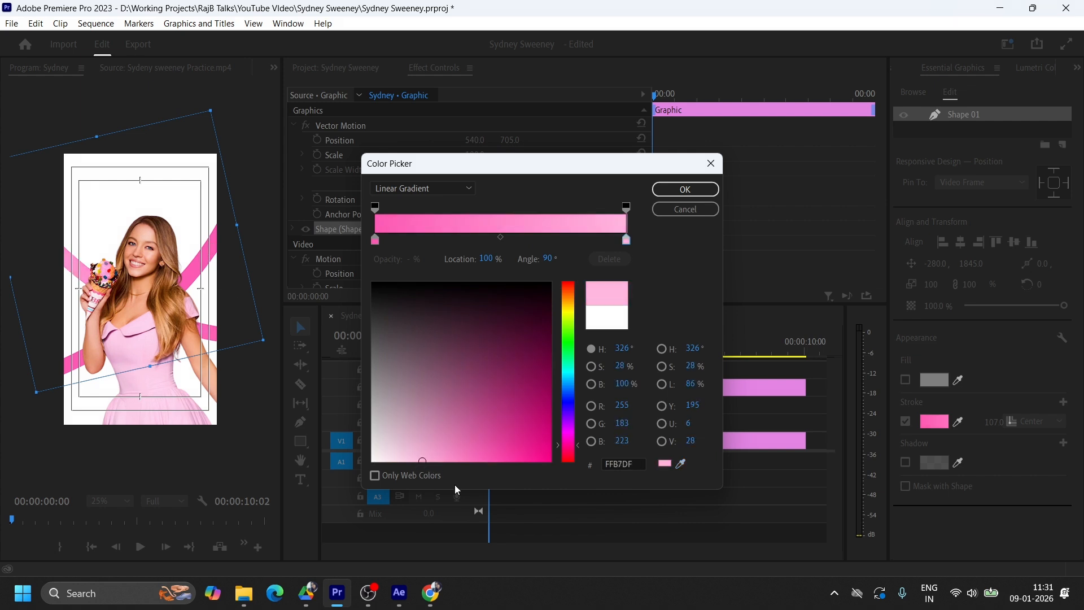
pyautogui.moveTo(424, 463); pyautogui.dragTo(403, 461)
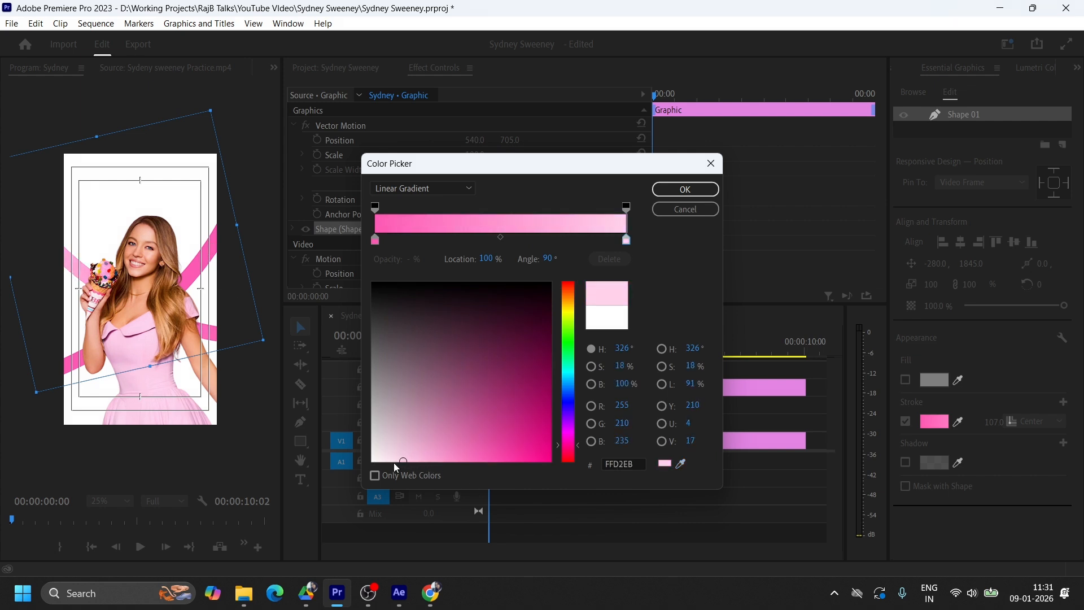
# Deepen the V3 gradient's start stop to FF2FA2, copy its hex code and apply the gradient.
pyautogui.click(376, 243)
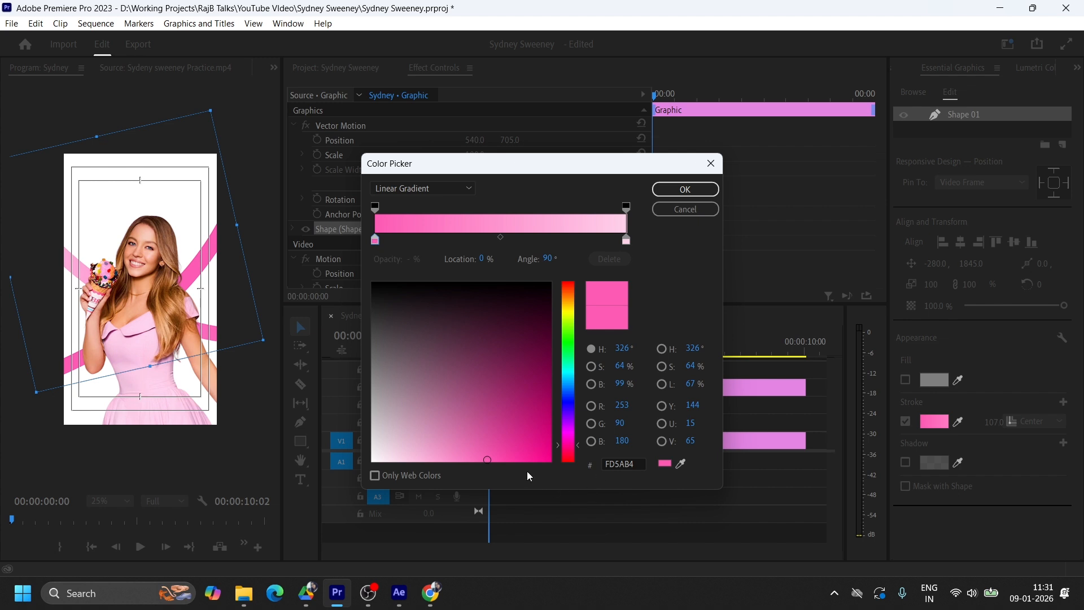
pyautogui.moveTo(515, 459); pyautogui.dragTo(517, 462)
pyautogui.click(619, 461)
pyautogui.hotkey('ctrl', 'c')
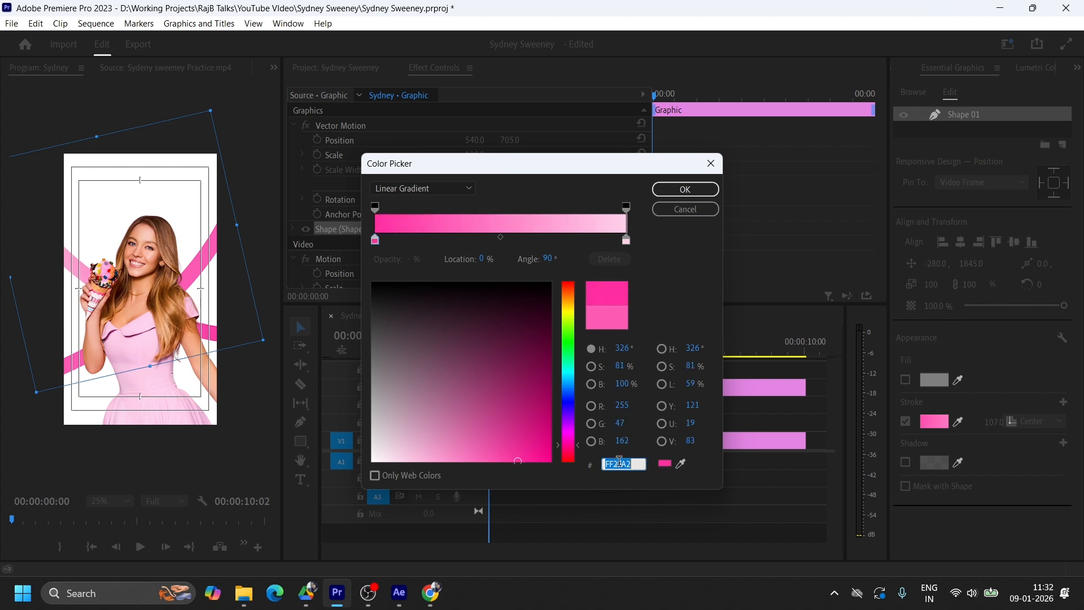
pyautogui.click(685, 189)
# Switch the V2 stripe's stroke to a linear gradient and paste FF2FA2 as its start stop color.
pyautogui.click(587, 423)
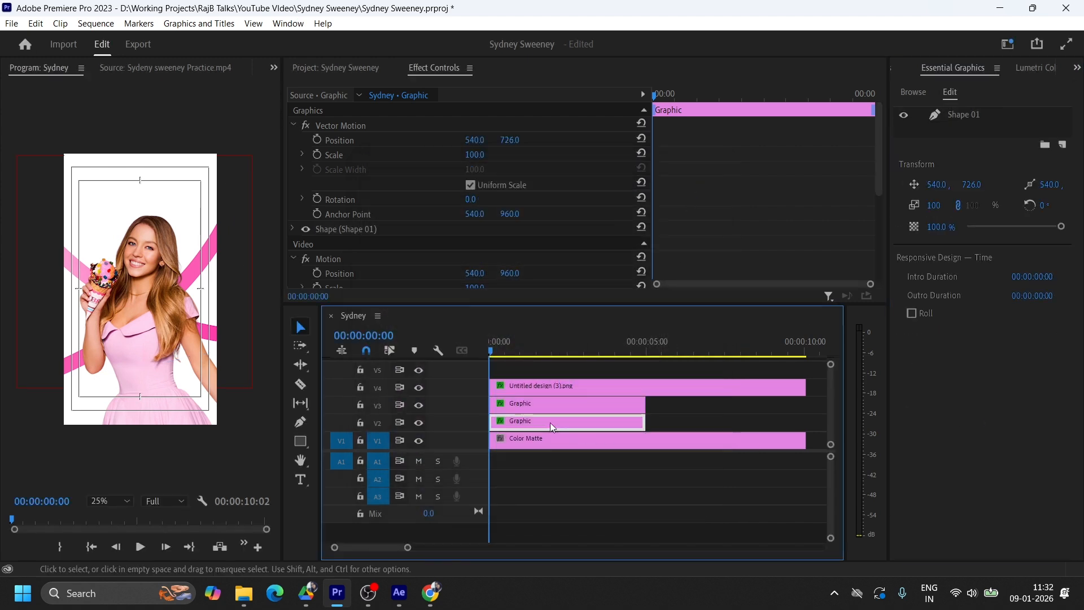
pyautogui.click(218, 249)
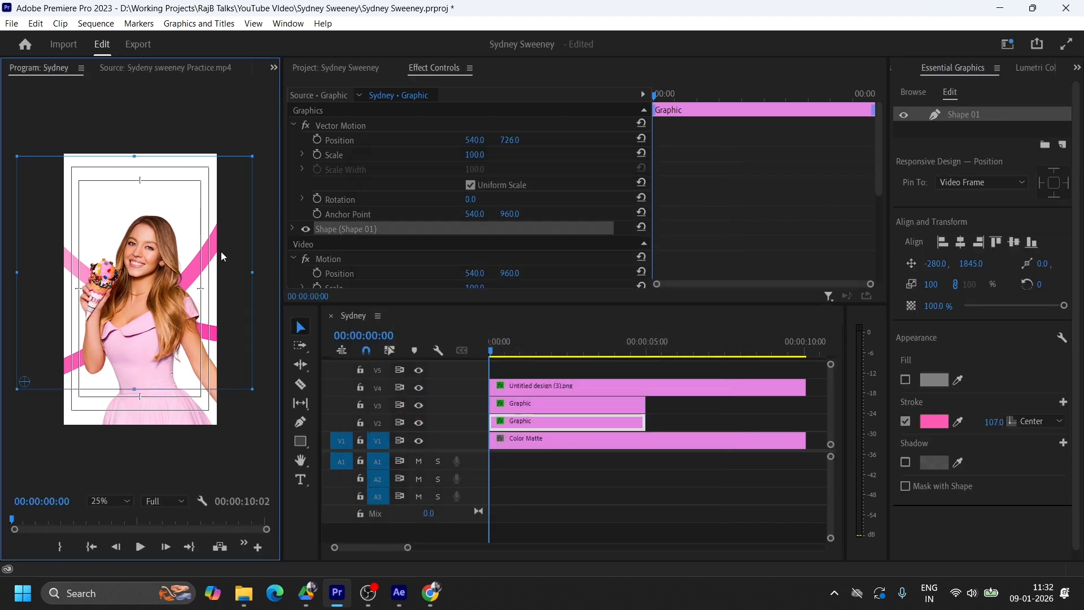
pyautogui.click(931, 422)
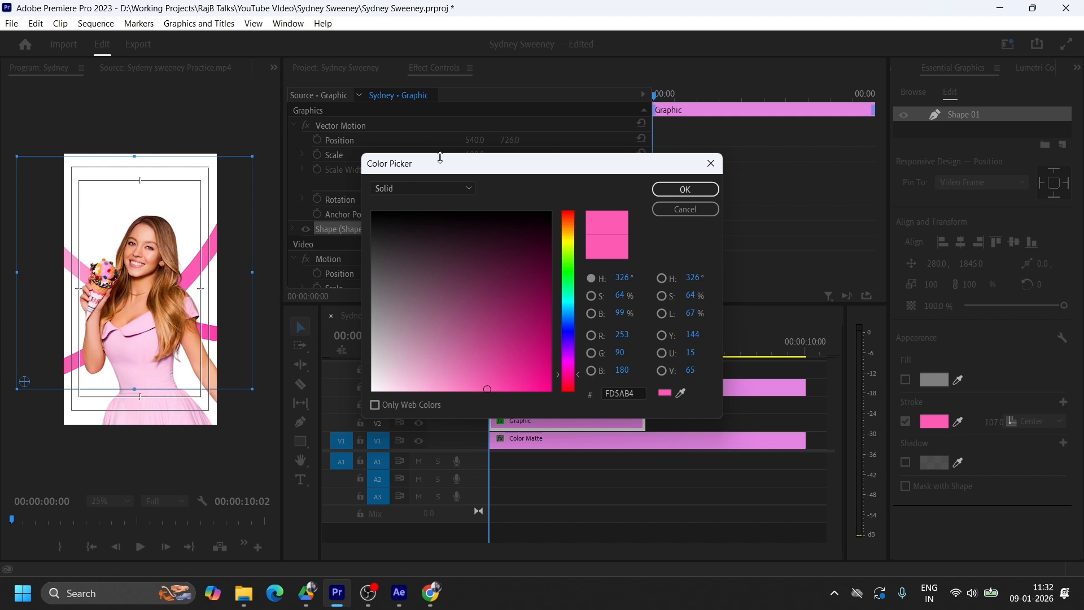
pyautogui.click(399, 188)
pyautogui.click(418, 225)
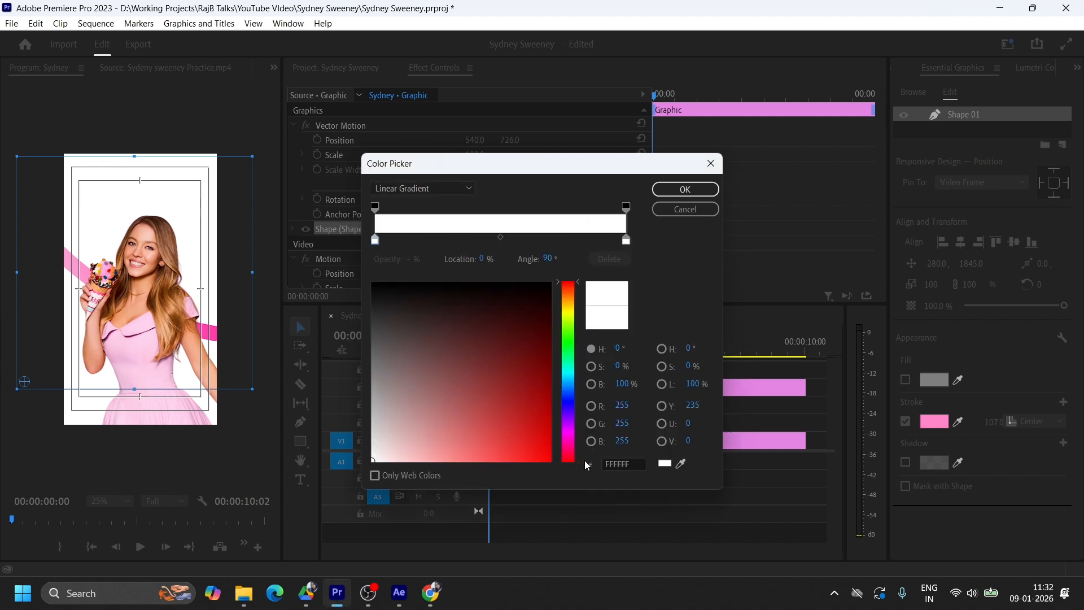
pyautogui.doubleClick(622, 463)
pyautogui.hotkey('ctrl', 'v')
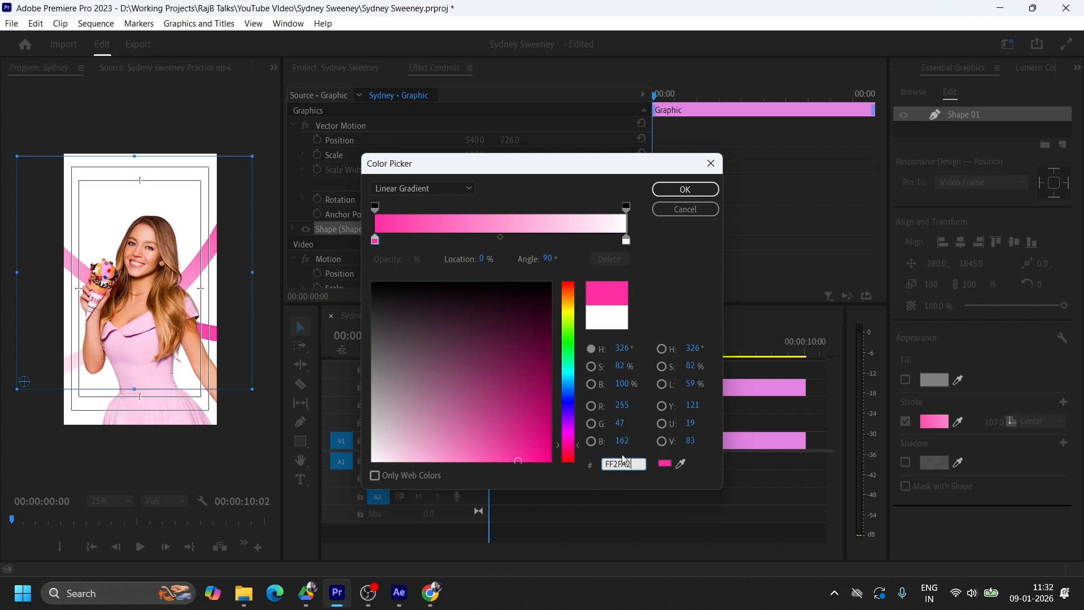
# Set the end stop of the V2 stripe's gradient to lighter pink FEA6D7 and apply it.
pyautogui.click(626, 240)
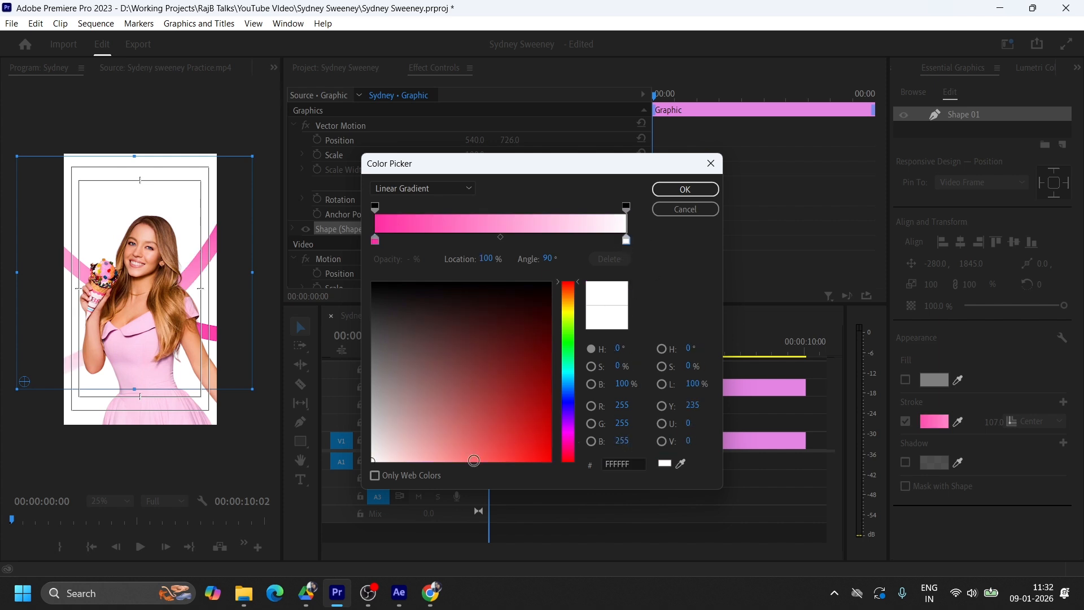
pyautogui.doubleClick(621, 464)
pyautogui.hotkey('ctrl', 'v')
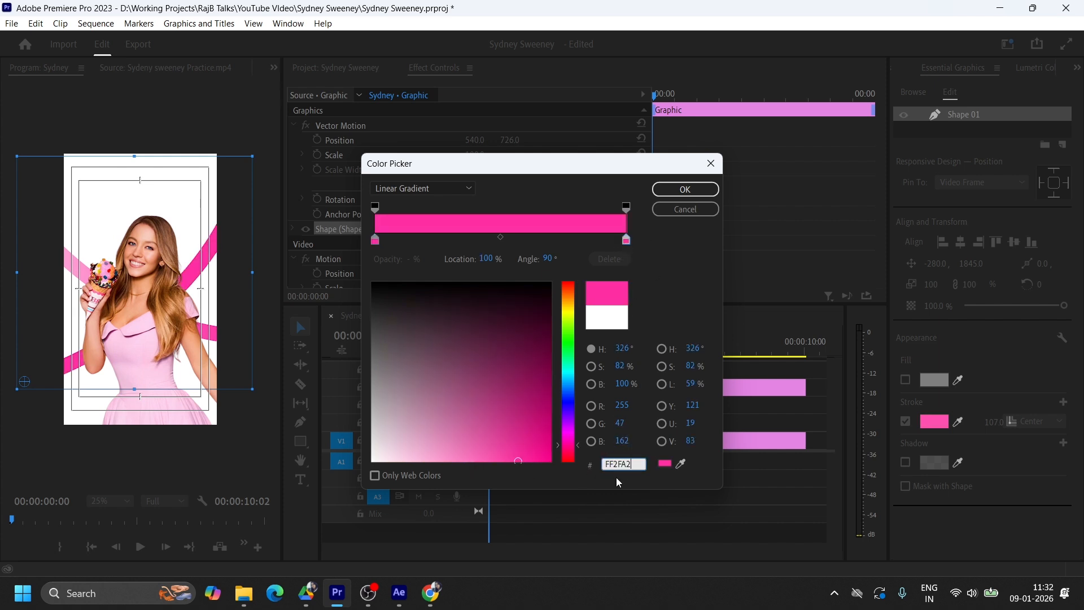
pyautogui.moveTo(404, 450); pyautogui.dragTo(393, 462)
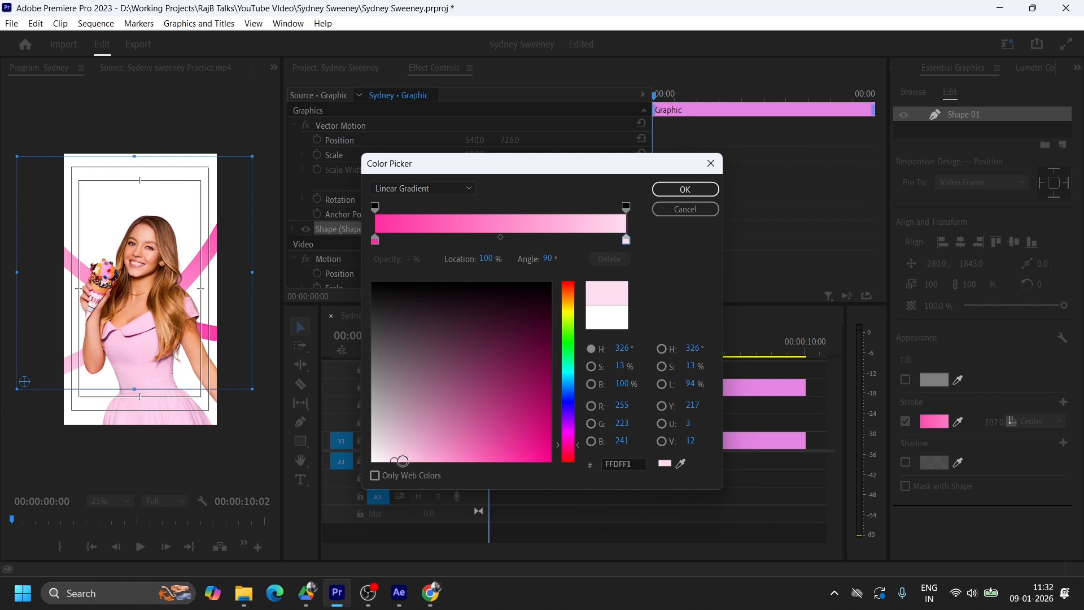
pyautogui.click(406, 460)
pyautogui.moveTo(407, 461); pyautogui.dragTo(433, 459)
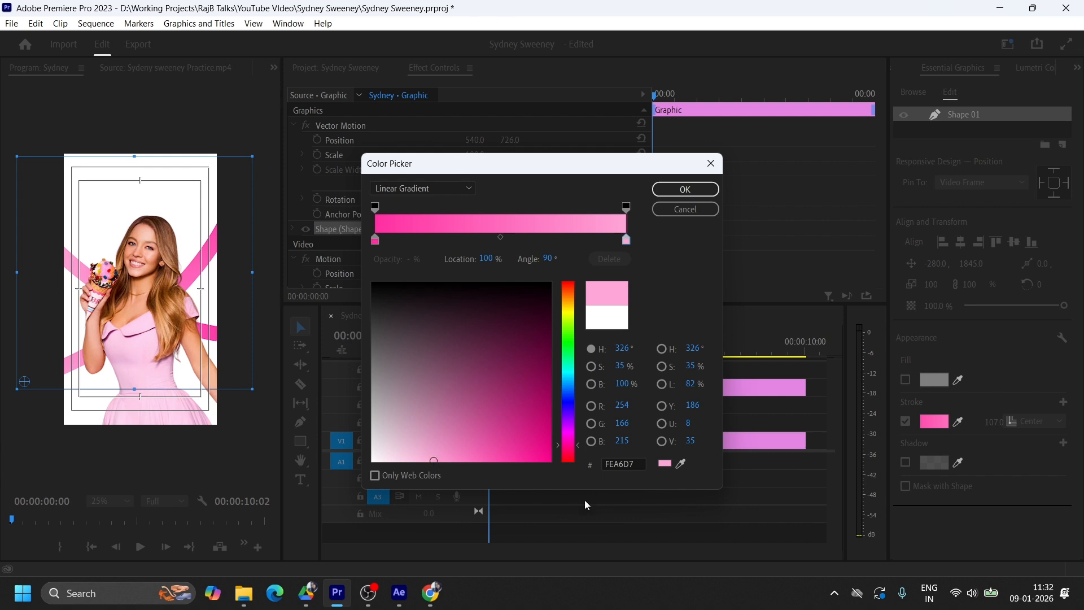
pyautogui.click(684, 189)
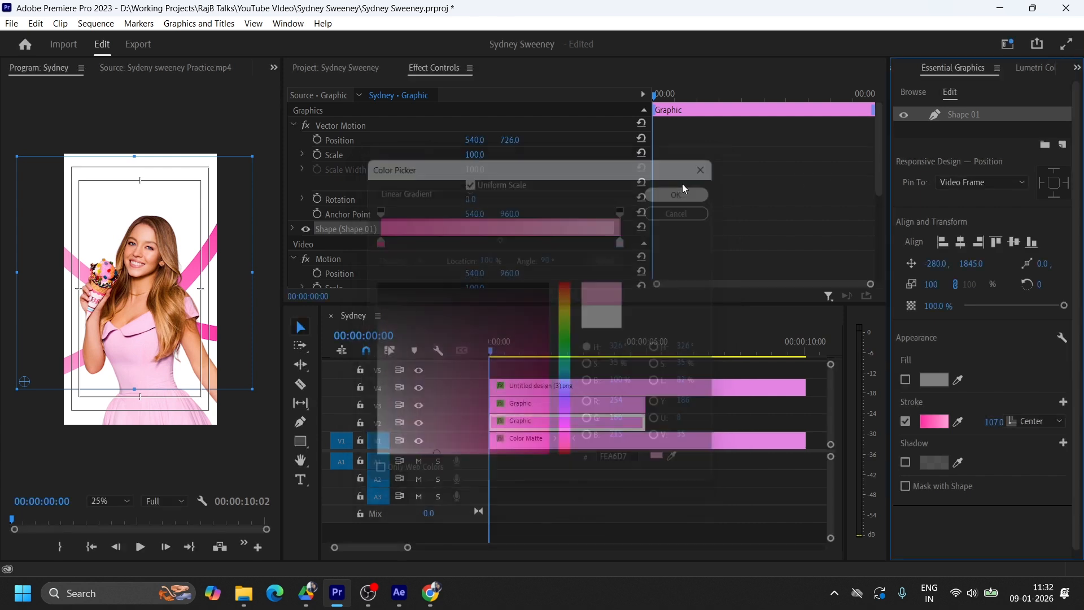
# Compare the sequence's gradient stripes with the reference video Sydeny sweeney Practice.mp4.
pyautogui.click(175, 67)
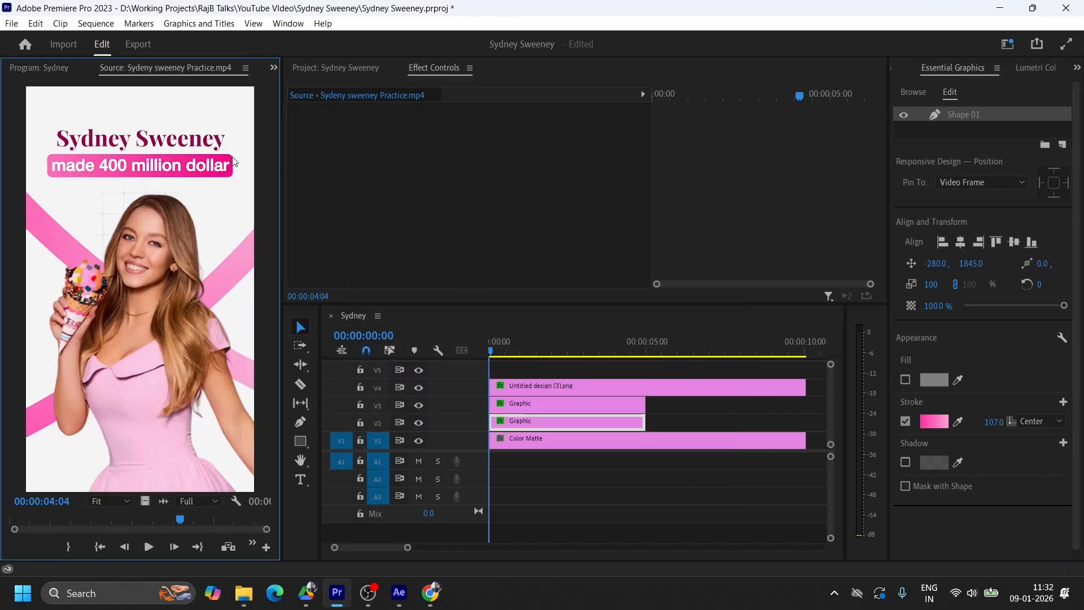
pyautogui.click(52, 68)
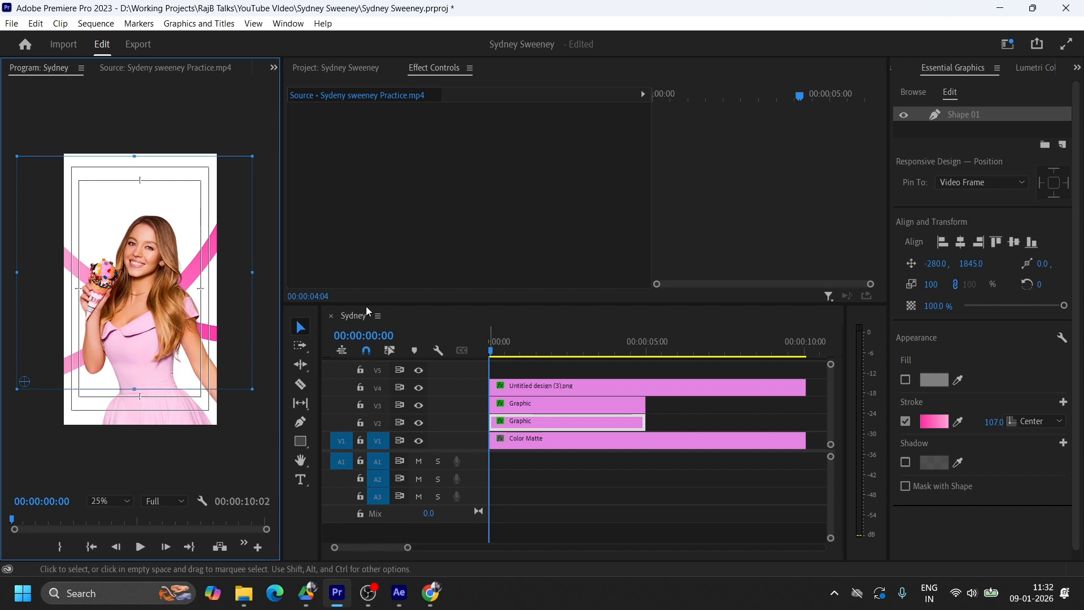
pyautogui.click(147, 72)
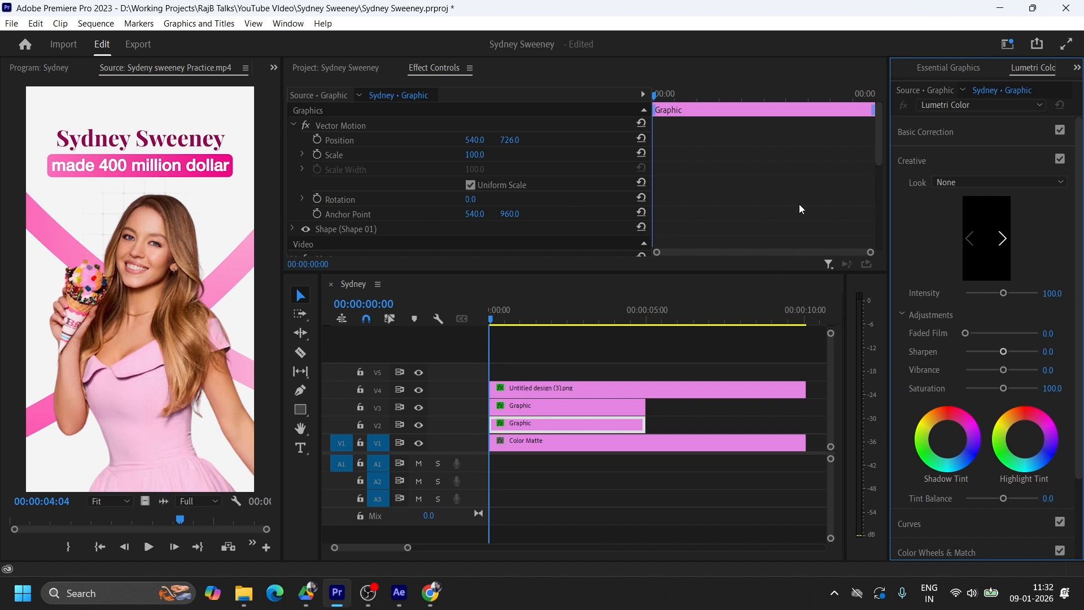
# Place the Text Animation 01 motion graphics template on V5 at the start of the sequence.
pyautogui.click(943, 69)
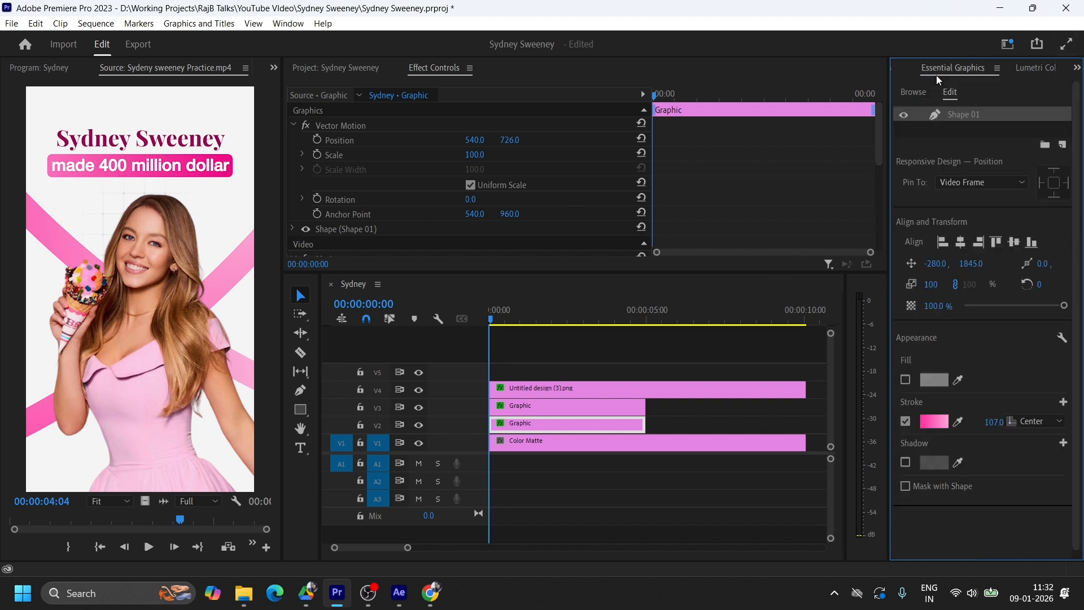
pyautogui.click(1044, 74)
pyautogui.click(984, 73)
pyautogui.click(901, 74)
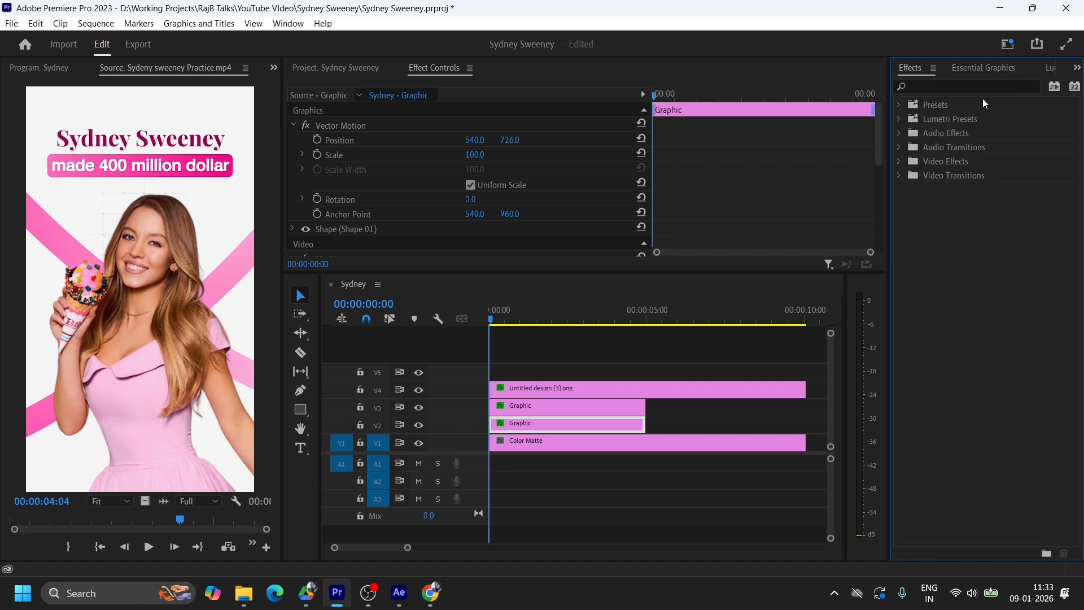
pyautogui.click(1051, 74)
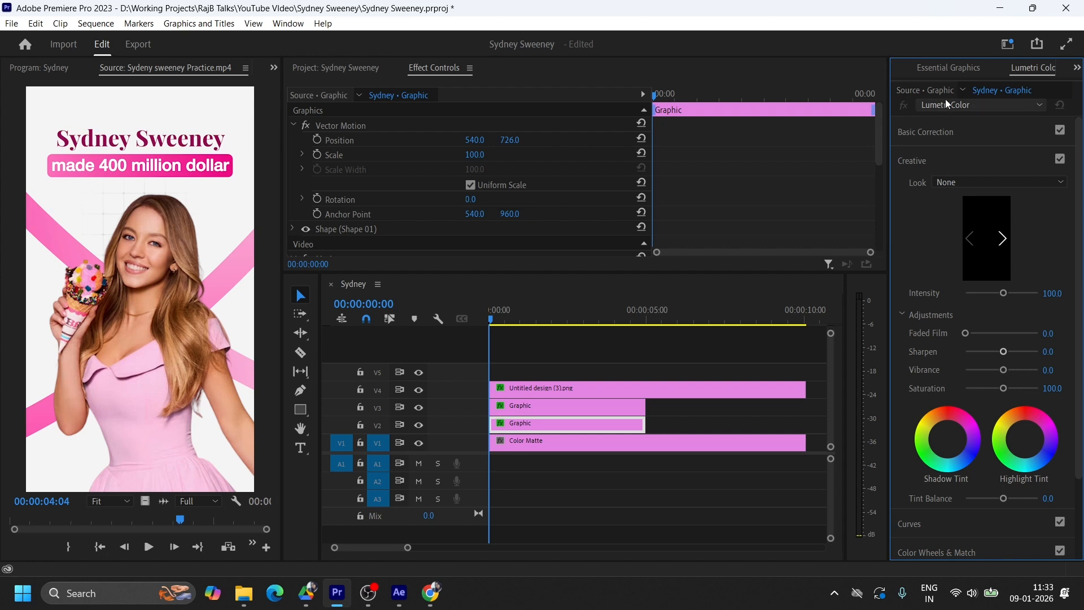
pyautogui.click(961, 68)
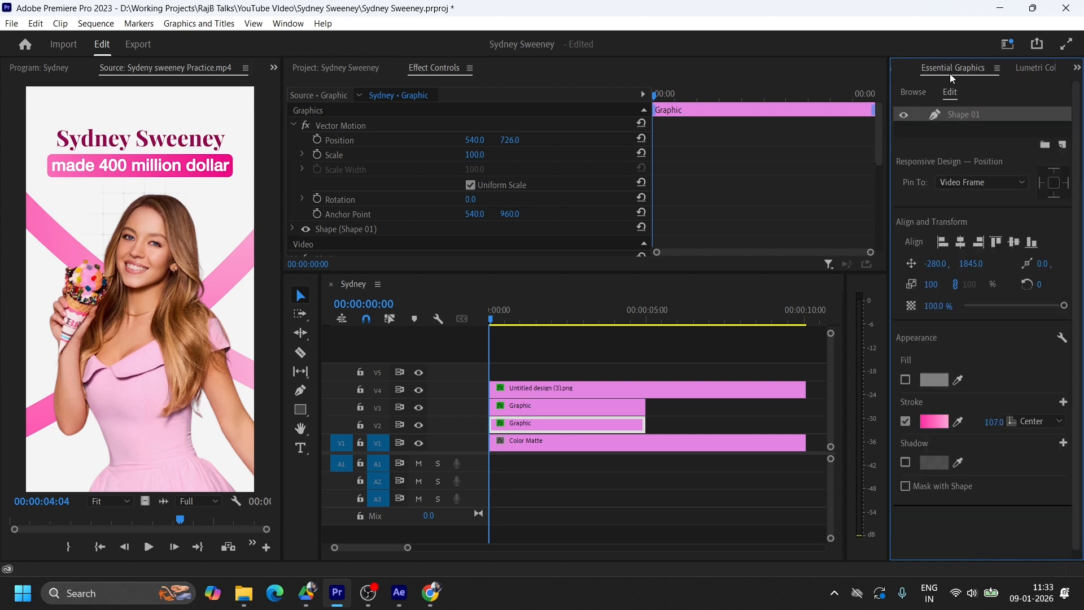
pyautogui.click(915, 93)
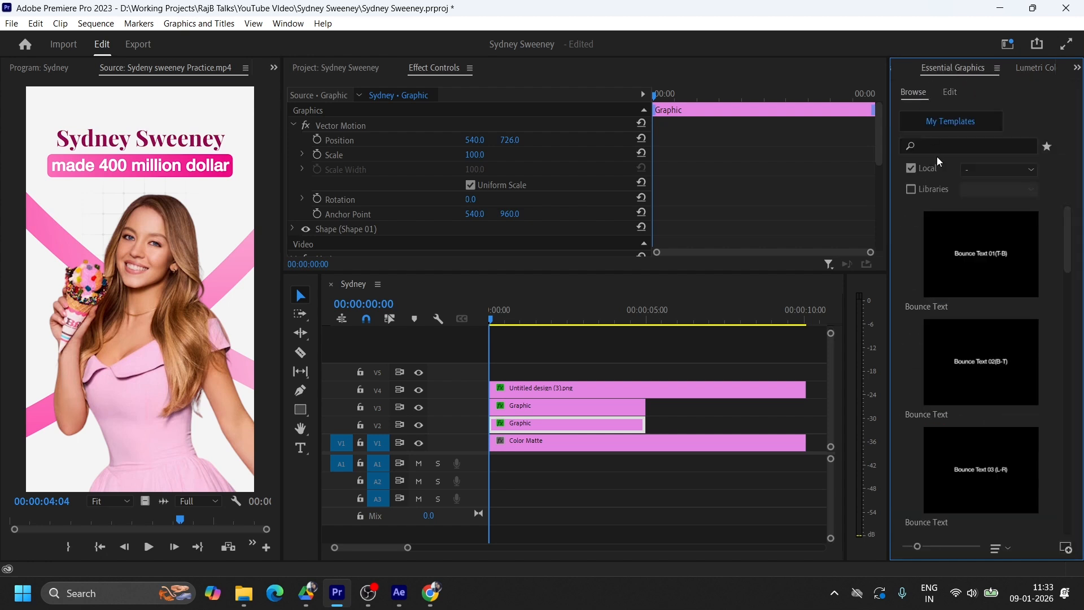
pyautogui.scroll(-10, 960, 275)
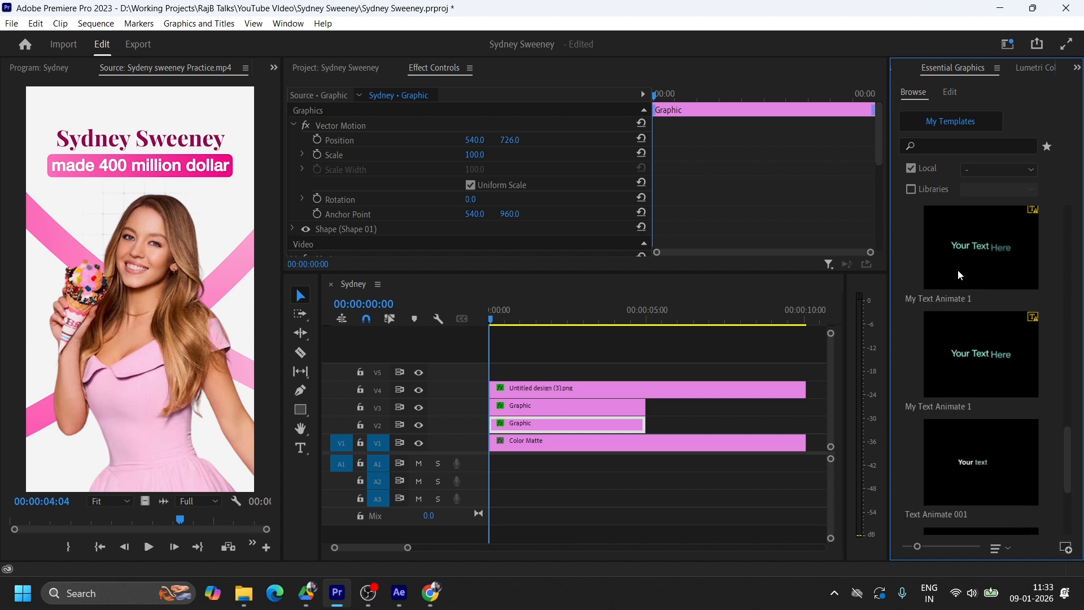
pyautogui.moveTo(960, 276)
pyautogui.scroll(-4, 960, 275)
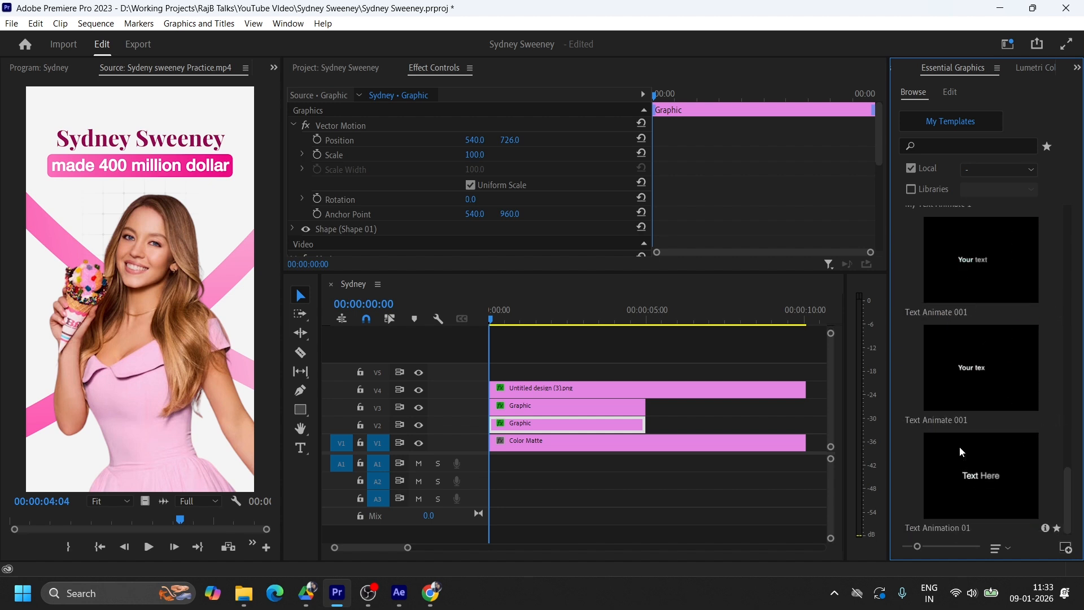
pyautogui.moveTo(949, 458); pyautogui.dragTo(490, 370)
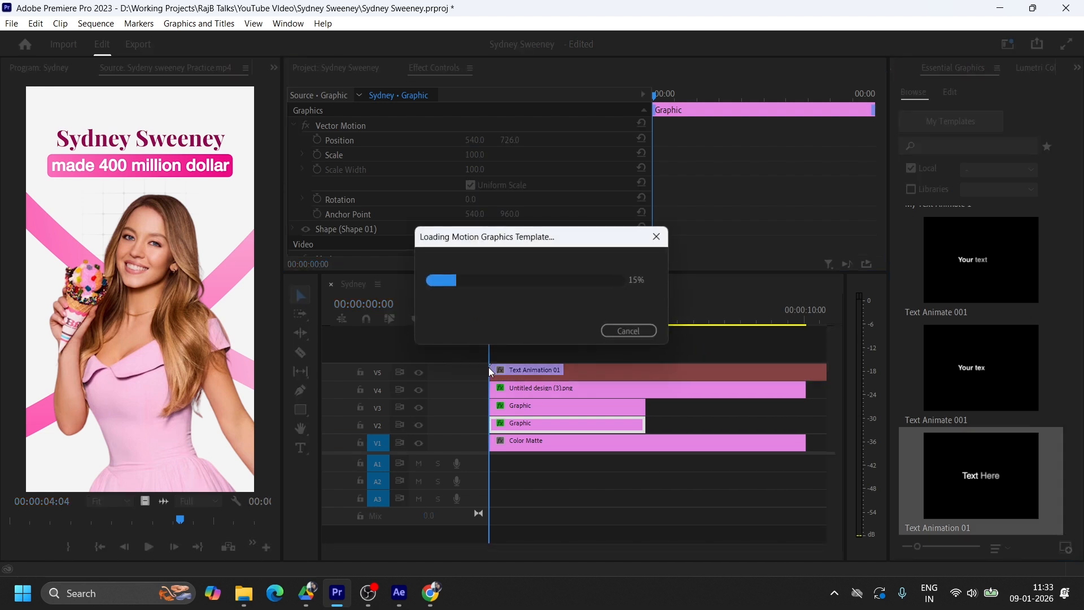
# Change the text of the Text Animation 01 clip on V5 to "Sydney Sweeney".
pyautogui.click(560, 372)
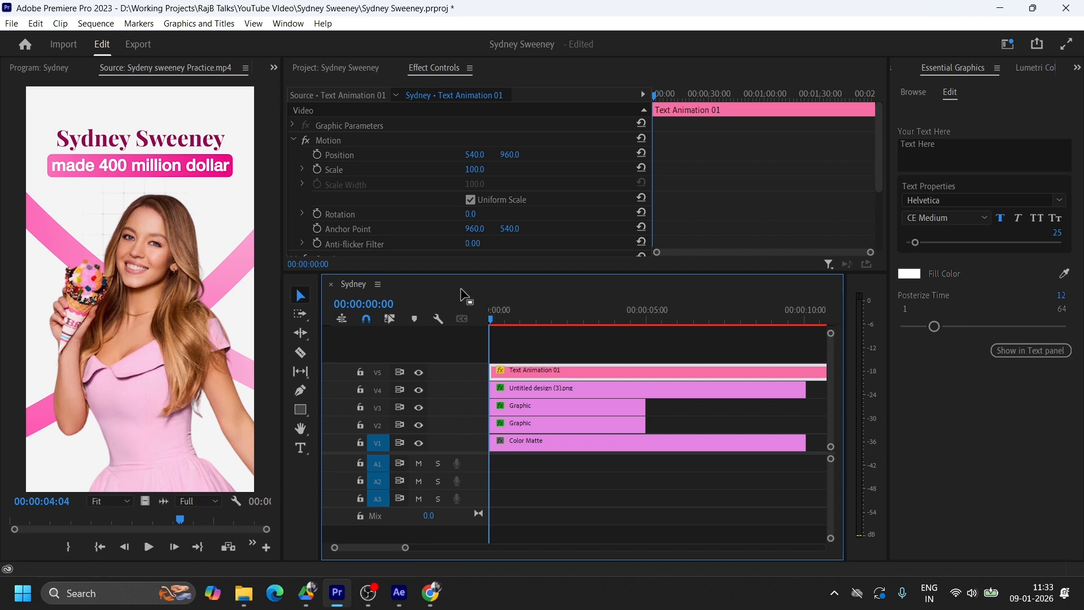
pyautogui.click(947, 152)
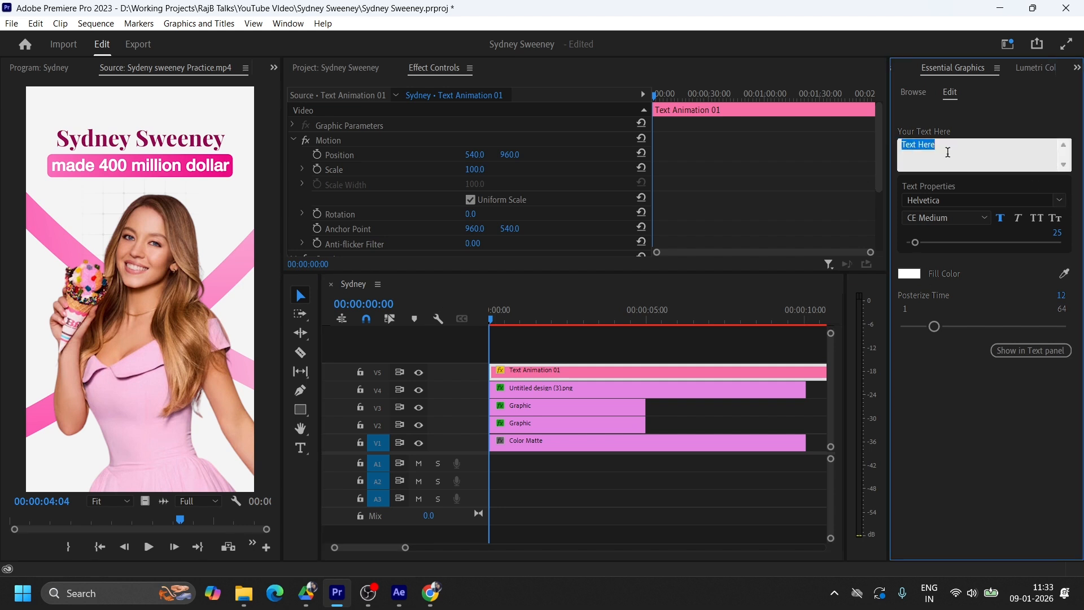
pyautogui.write('Sydney Sweeney')
pyautogui.click(983, 546)
# Set the title's fill color to the dark magenta sampled from the heading in the reference video.
pyautogui.click(909, 273)
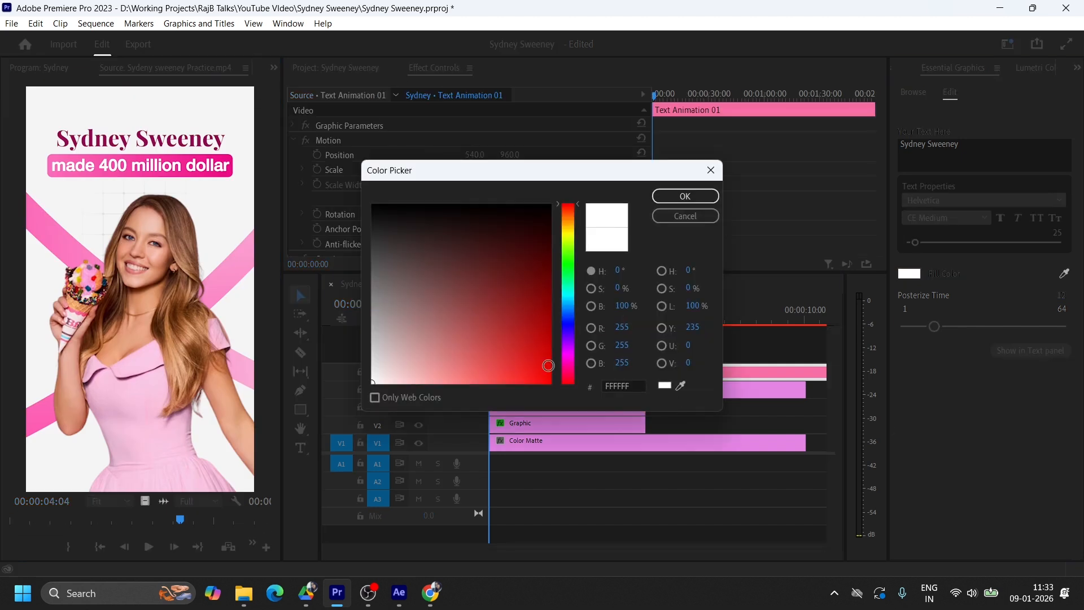
pyautogui.click(680, 385)
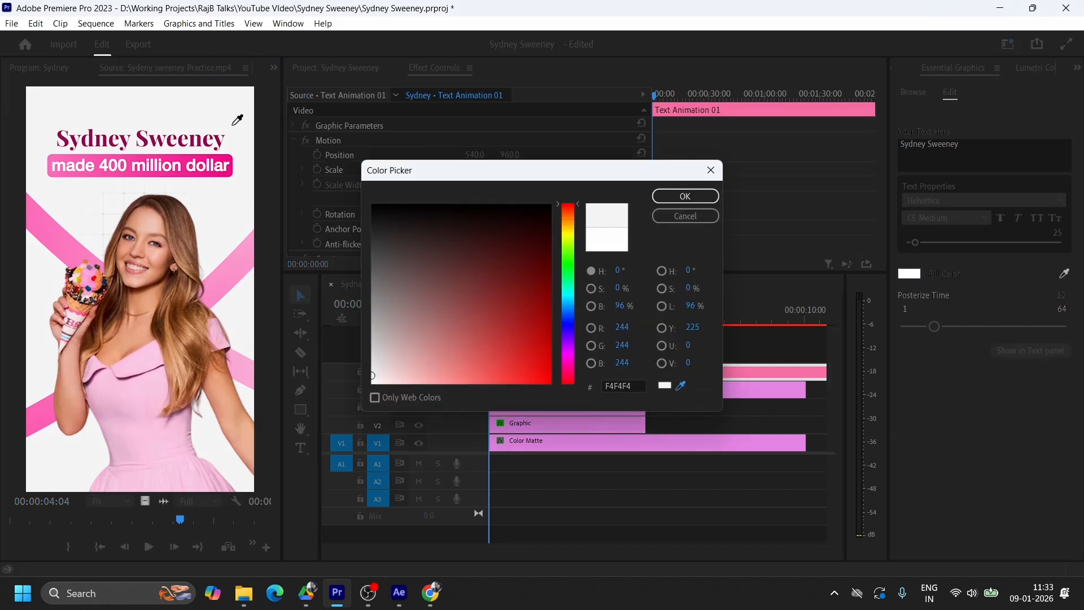
pyautogui.click(149, 137)
pyautogui.click(673, 197)
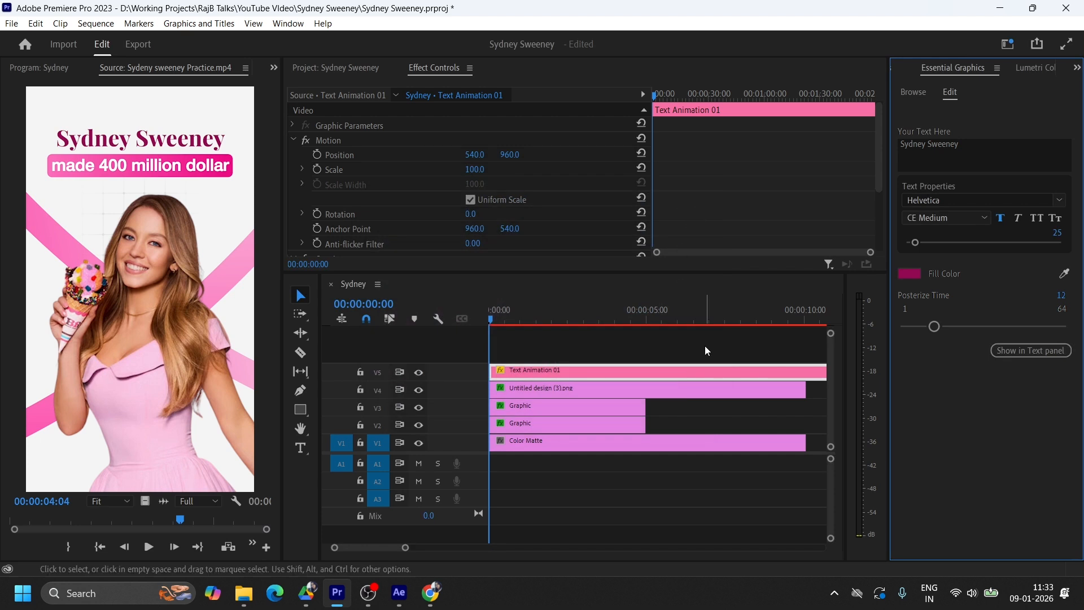
# Park the playhead at 00:00:01:04 in the sequence and raise the title to vertical position 321.
pyautogui.click(38, 71)
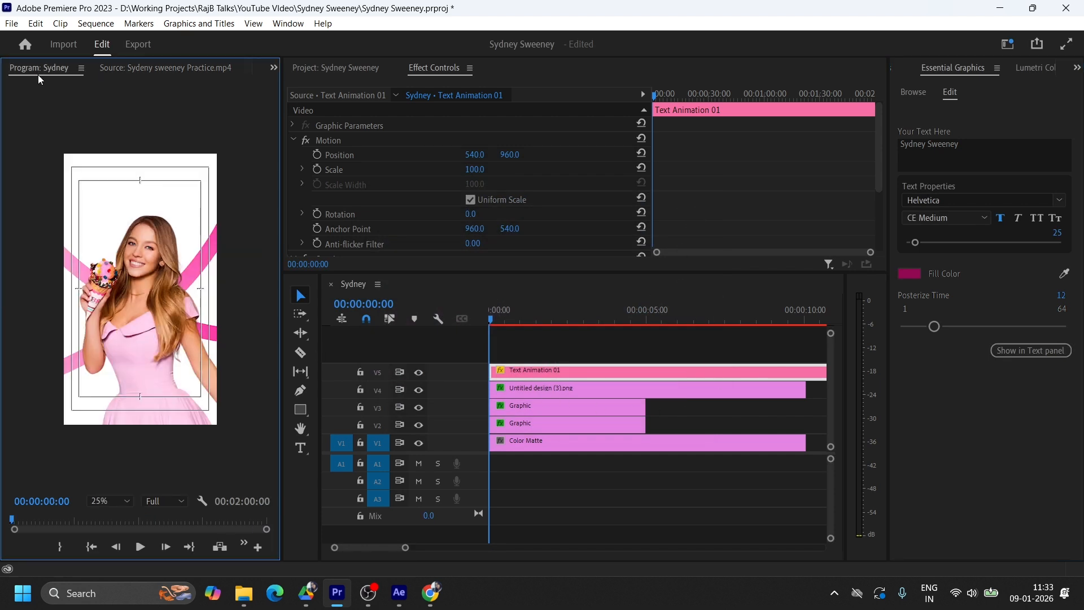
pyautogui.click(565, 377)
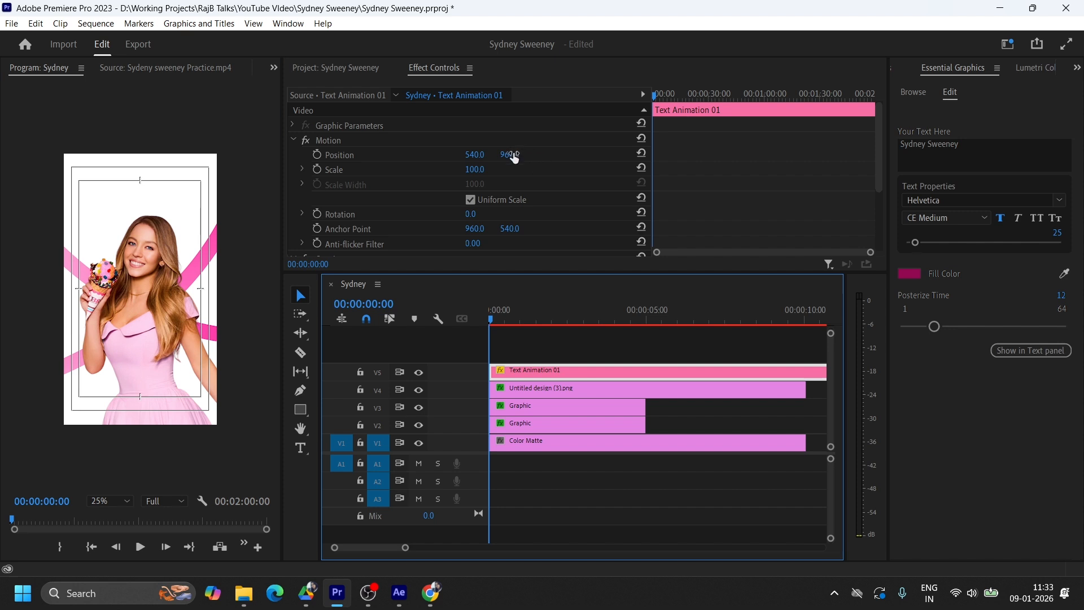
pyautogui.moveTo(509, 155); pyautogui.dragTo(490, 155)
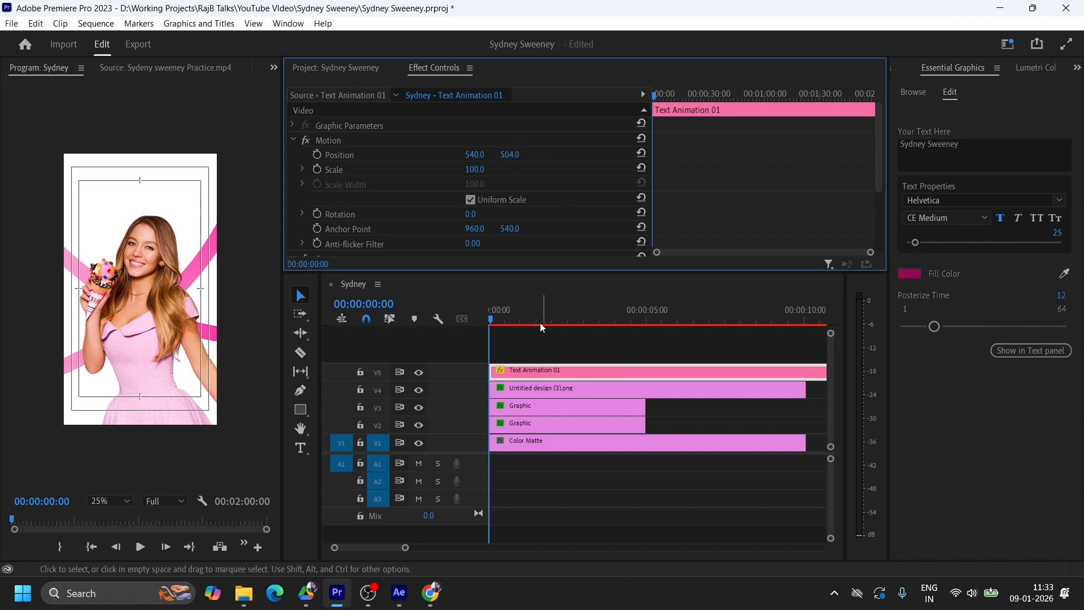
pyautogui.click(524, 320)
pyautogui.moveTo(512, 160); pyautogui.dragTo(388, 160)
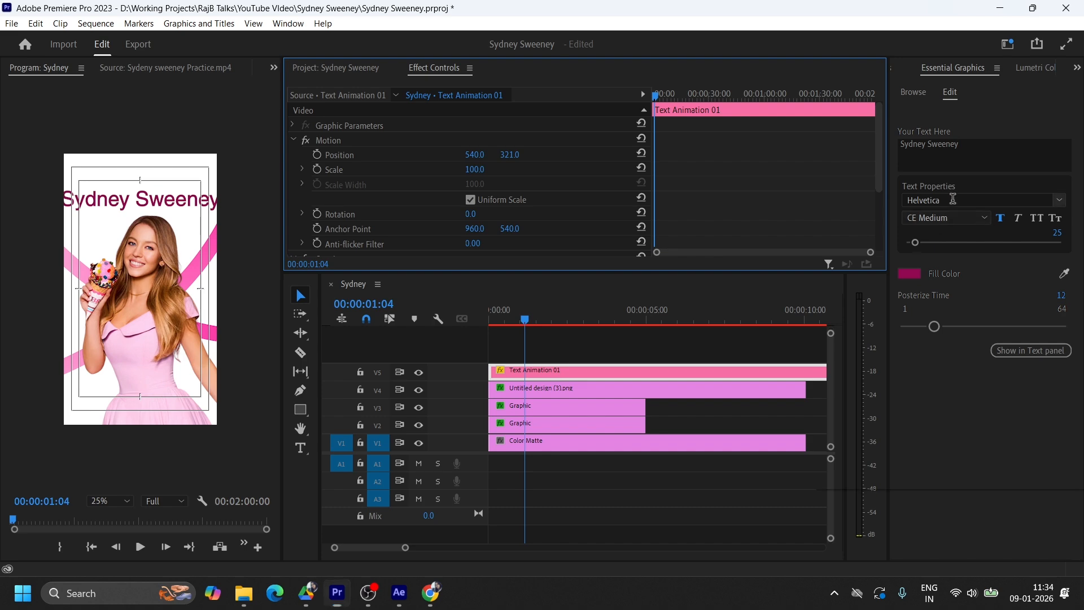
# Set the title in Playfair Display ExtraBold and scale it to 65 at vertical position 161.
pyautogui.click(953, 199)
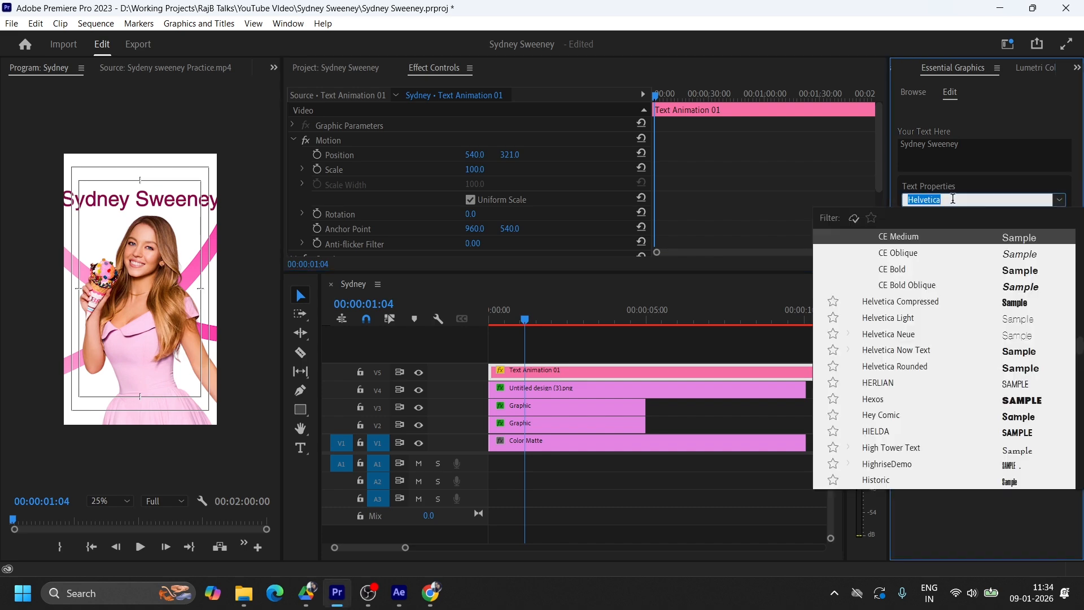
pyautogui.write('playfa')
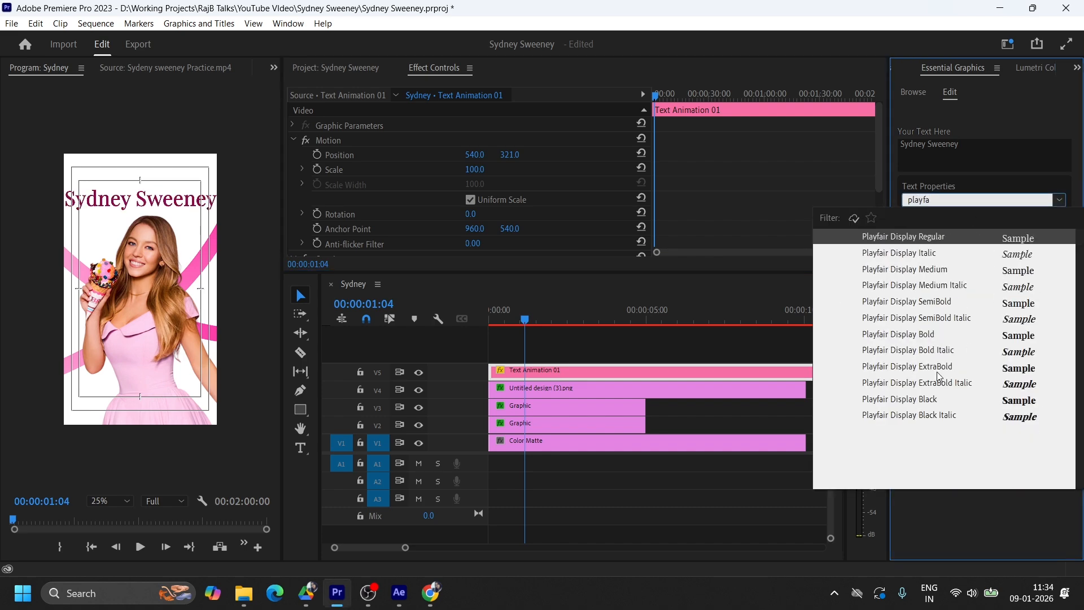
pyautogui.click(939, 377)
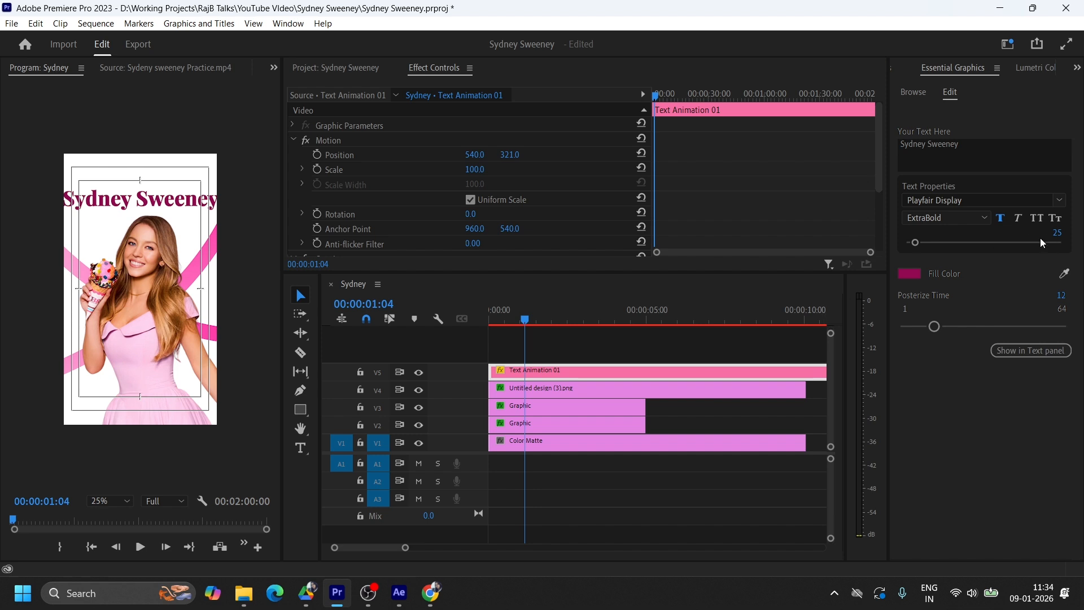
pyautogui.moveTo(469, 170); pyautogui.dragTo(449, 169)
pyautogui.moveTo(510, 155); pyautogui.dragTo(420, 154)
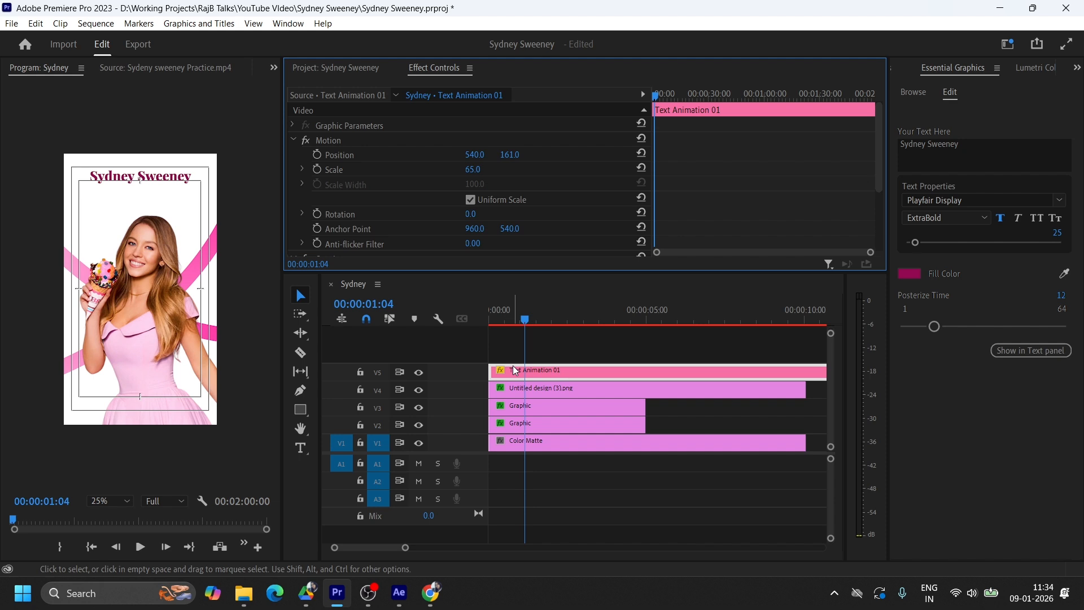
# Duplicate the title clip onto V6 at vertical position 249 and change the copy's text to "made 400 million dollar".
pyautogui.moveTo(516, 373); pyautogui.dragTo(518, 358)
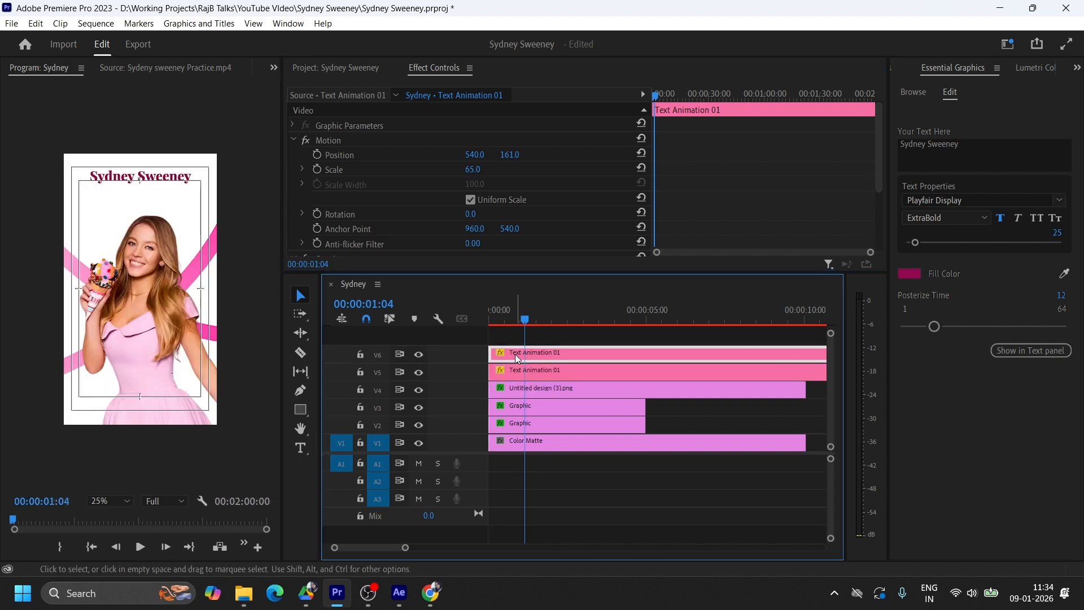
pyautogui.moveTo(510, 155); pyautogui.dragTo(559, 154)
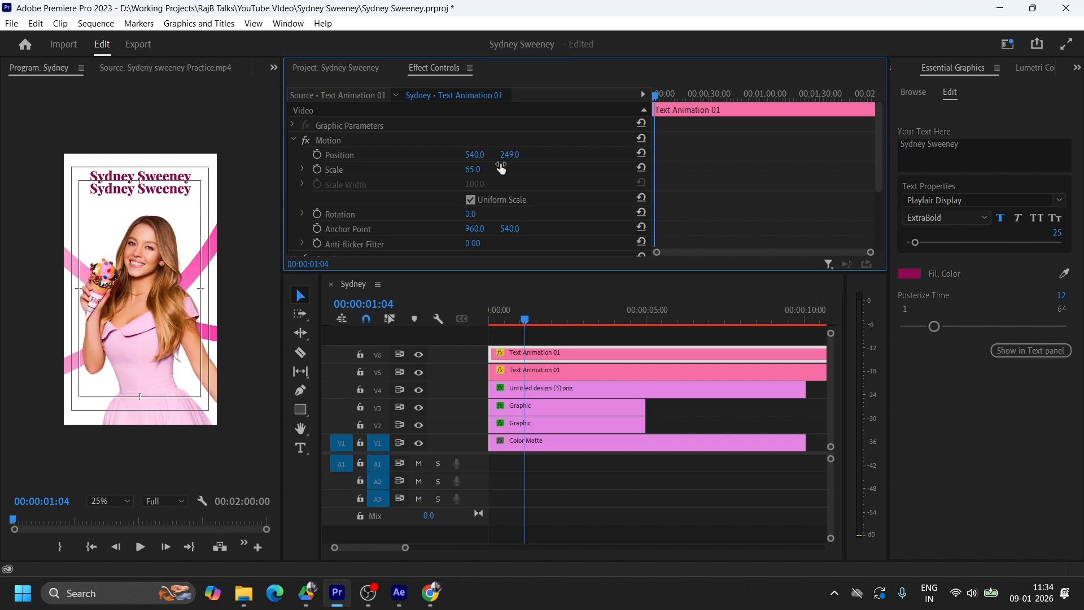
pyautogui.click(152, 69)
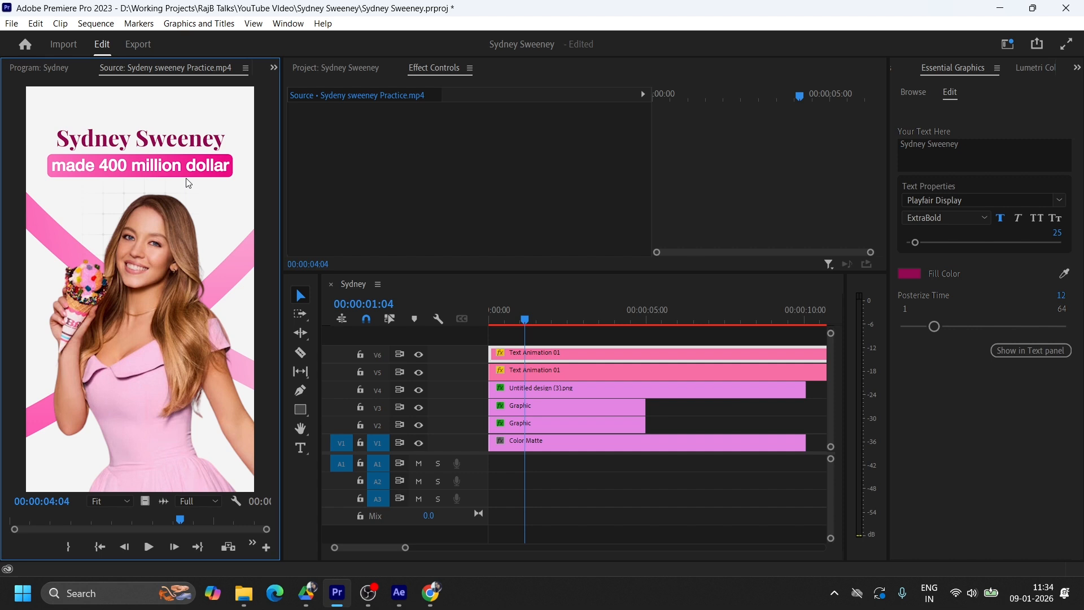
pyautogui.click(56, 69)
pyautogui.tripleClick(985, 147)
pyautogui.write('made')
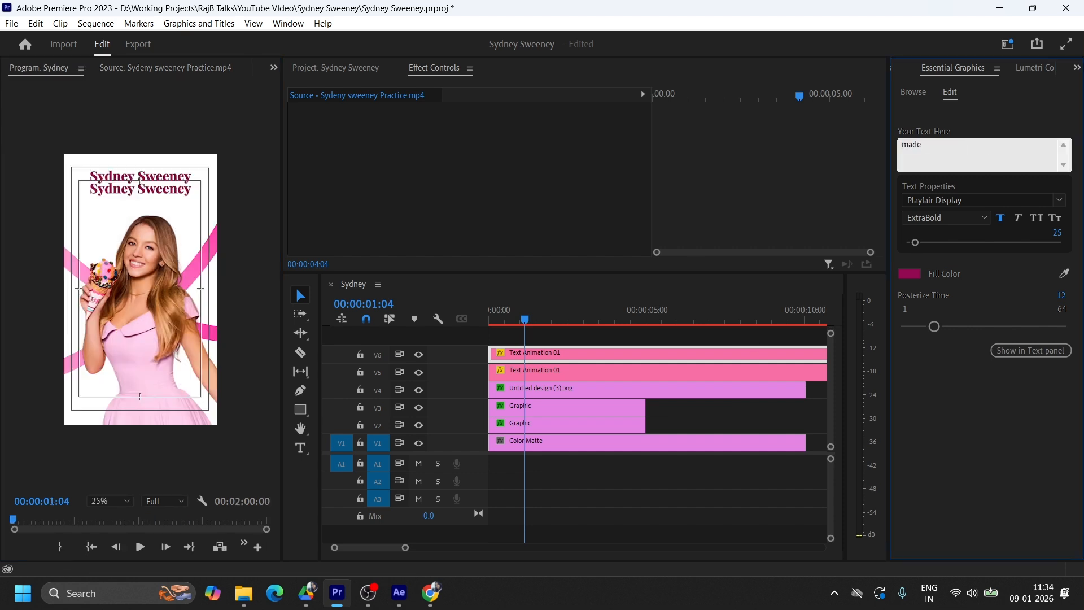
pyautogui.write(' 400 million dollar')
pyautogui.click(985, 458)
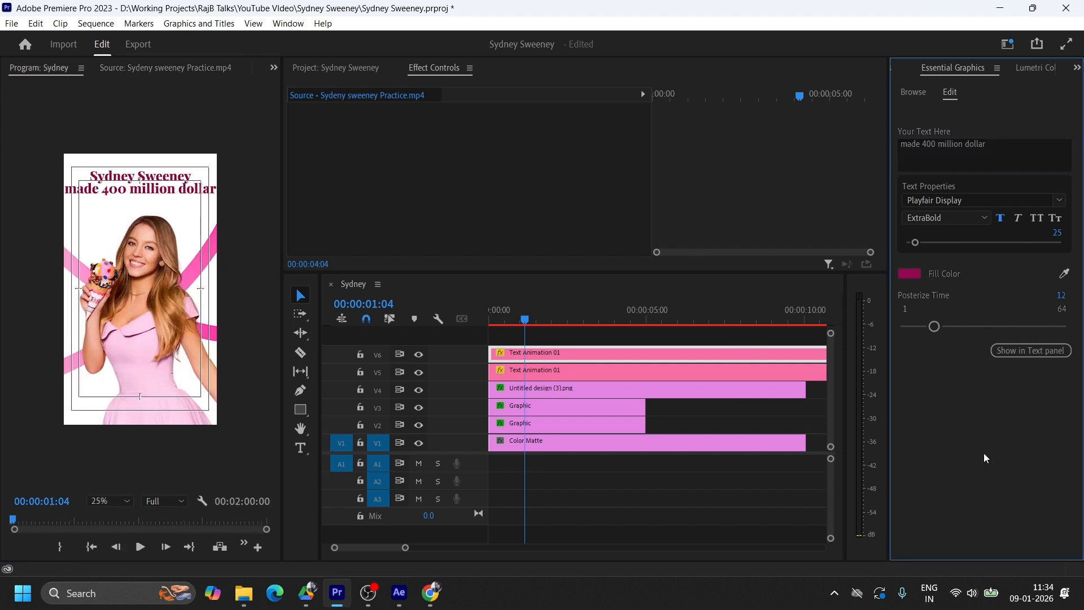
# Change the font of the "made 400 million dollar" line to Helvetica Neue Bold.
pyautogui.click(985, 198)
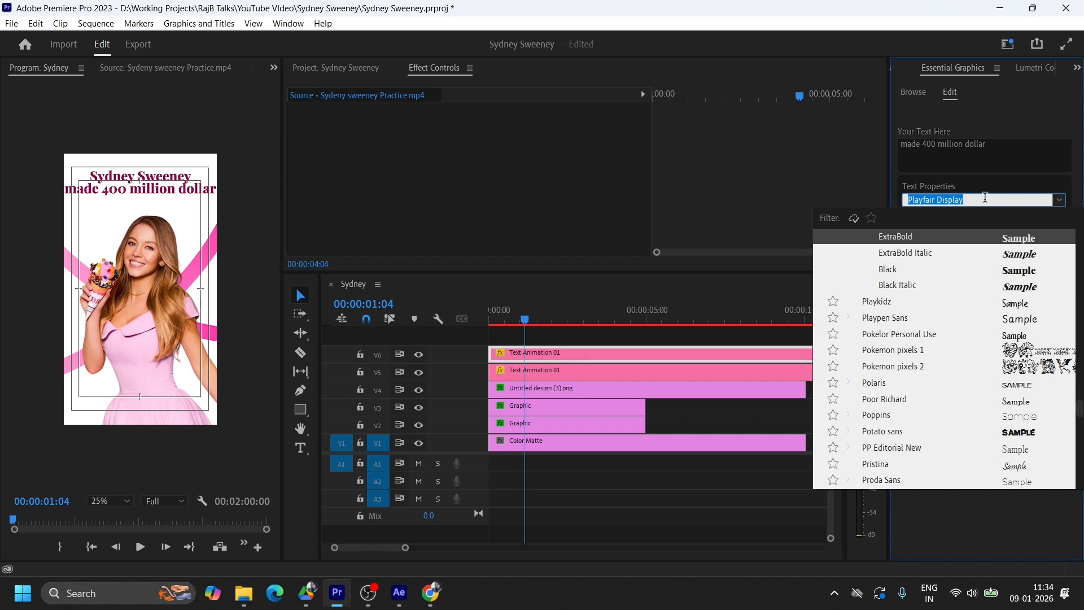
pyautogui.write('hel')
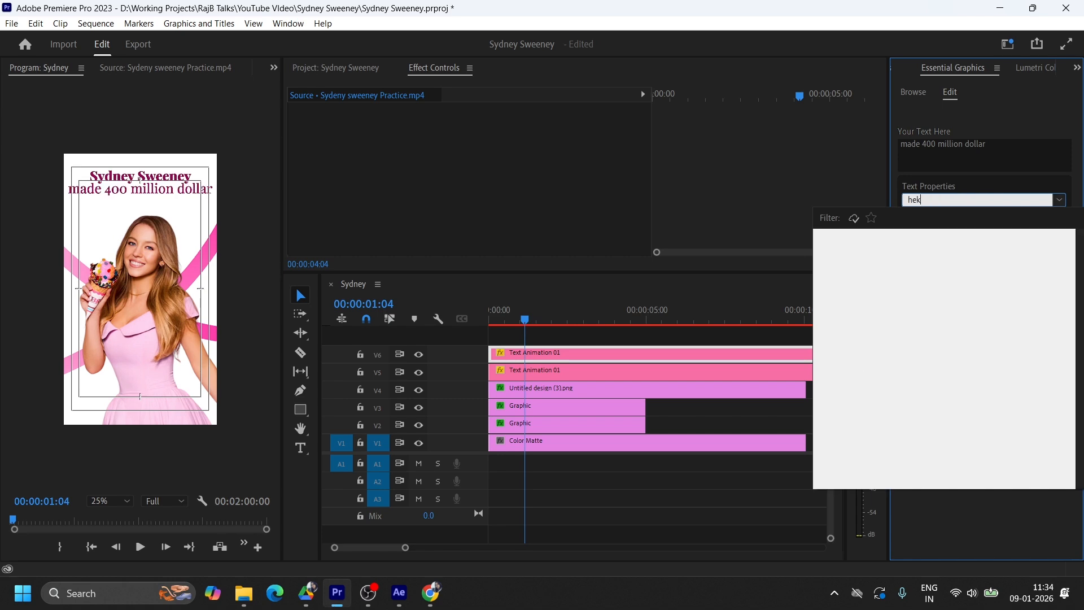
pyautogui.write('ve')
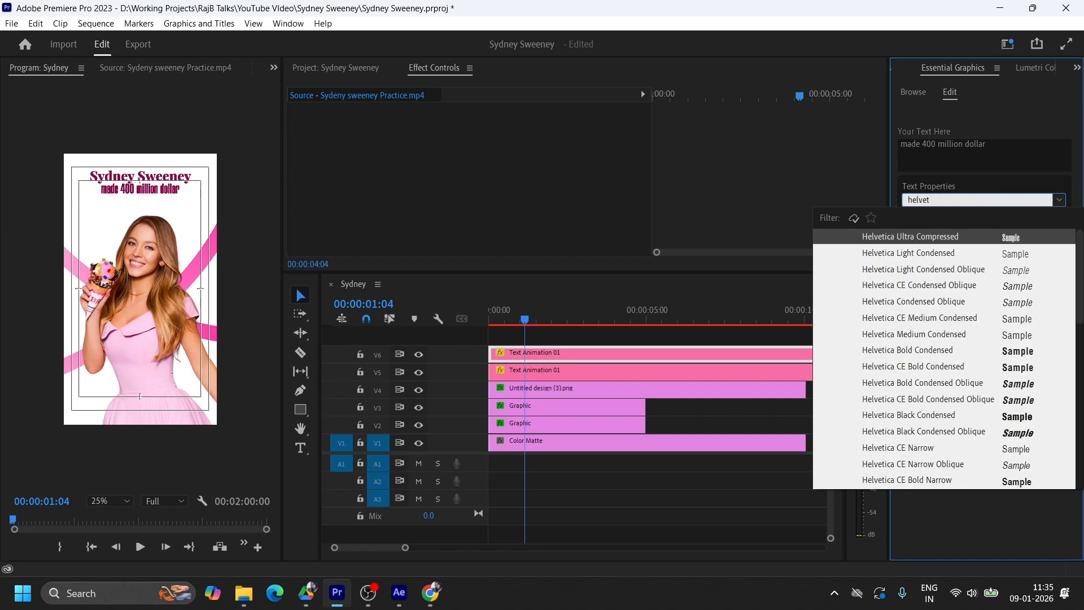
pyautogui.write('t')
pyautogui.write('cia')
pyautogui.press('BackSpace')
pyautogui.press('BackSpace')
pyautogui.press('BackSpace')
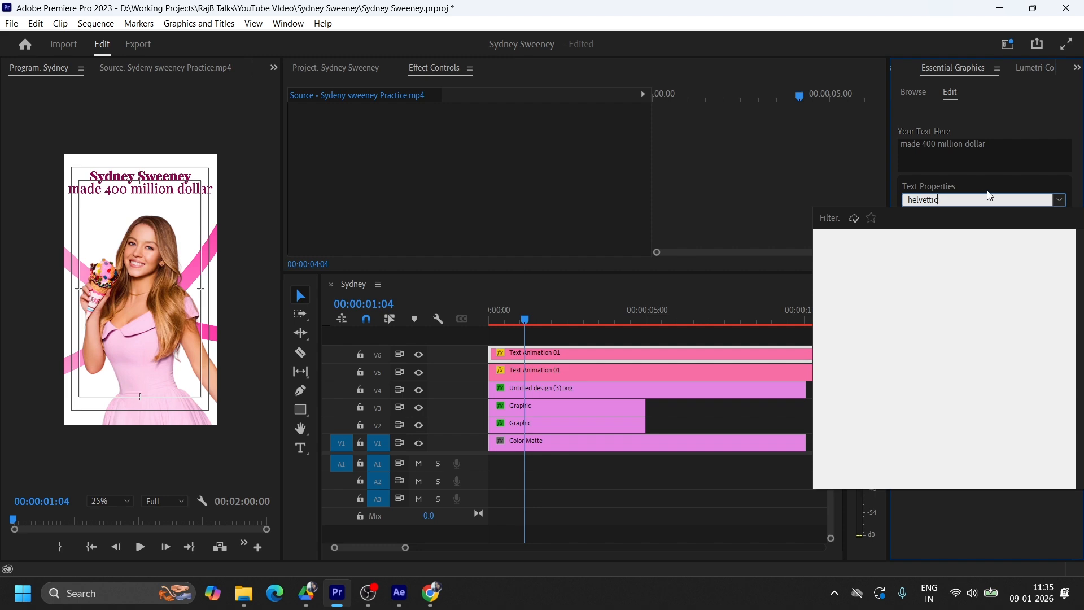
pyautogui.scroll(-7, 911, 407)
pyautogui.click(898, 431)
pyautogui.click(909, 274)
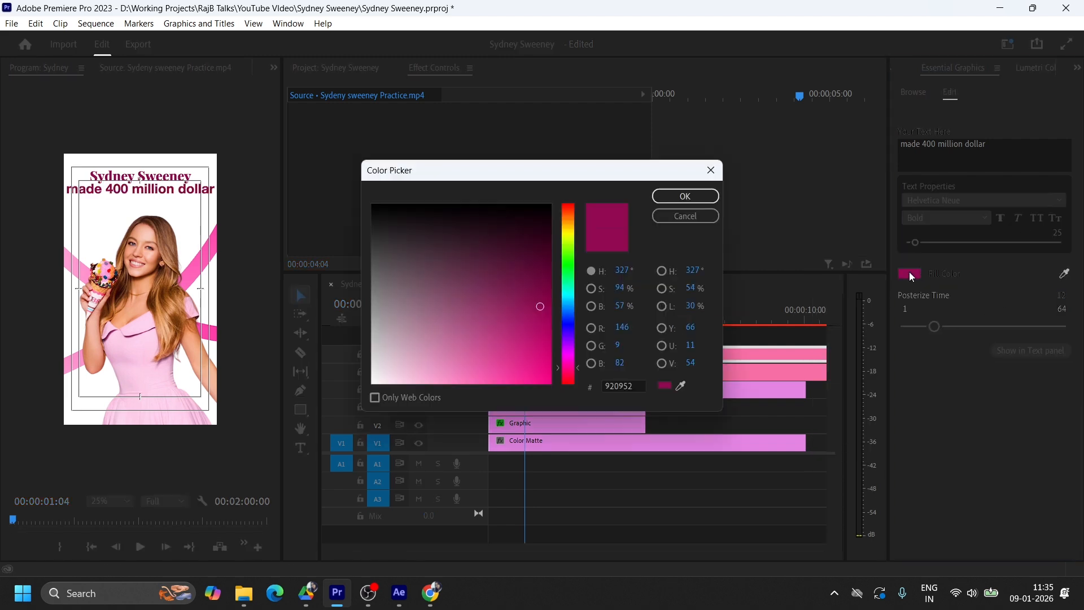
pyautogui.click(708, 171)
# Scale the "made 400 million dollar" clip on V6 down to 44.
pyautogui.click(349, 67)
pyautogui.click(433, 68)
pyautogui.click(531, 354)
pyautogui.moveTo(473, 169); pyautogui.dragTo(465, 169)
# Check the subtitle's background box in the reference video and move the V6 subtitle clip up to V7.
pyautogui.click(155, 68)
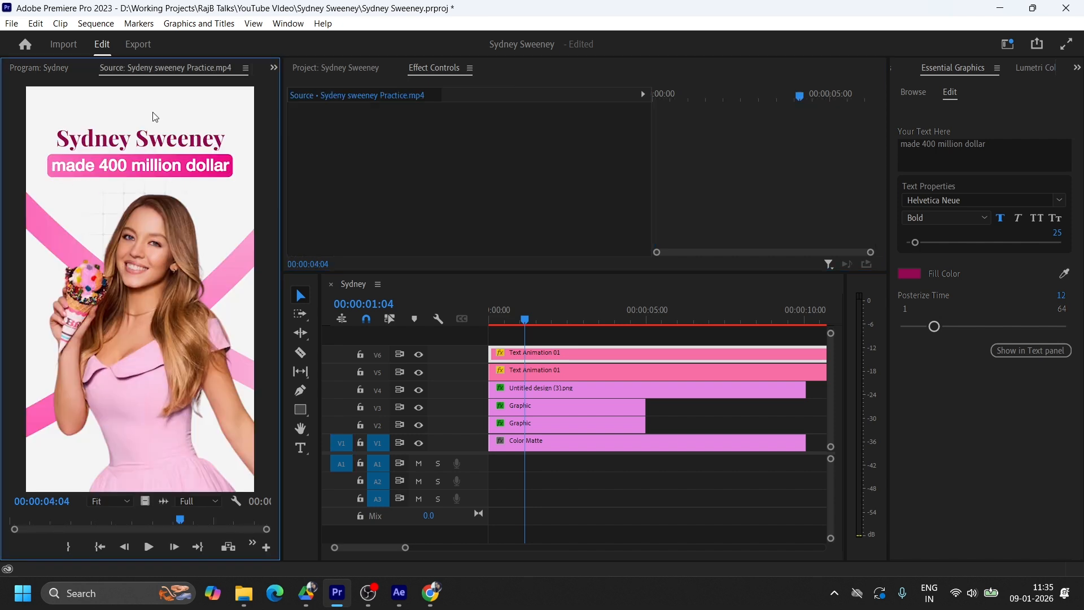
pyautogui.click(41, 69)
pyautogui.moveTo(529, 355); pyautogui.dragTo(538, 337)
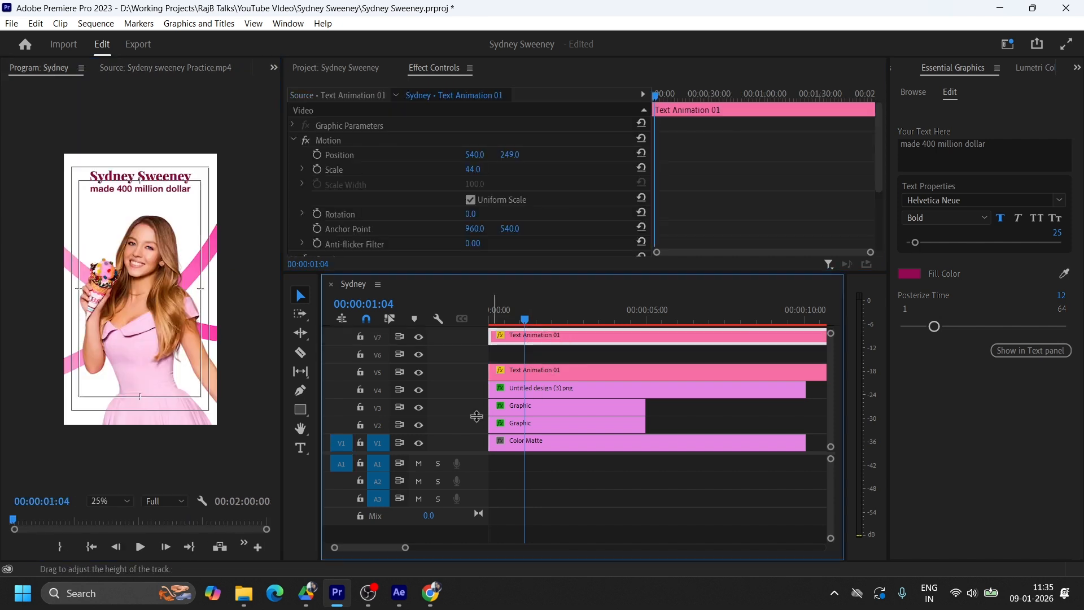
# Draw a rectangle about 699 by 60 pixels across the "made 400 million dollar" line below the title.
pyautogui.click(300, 409)
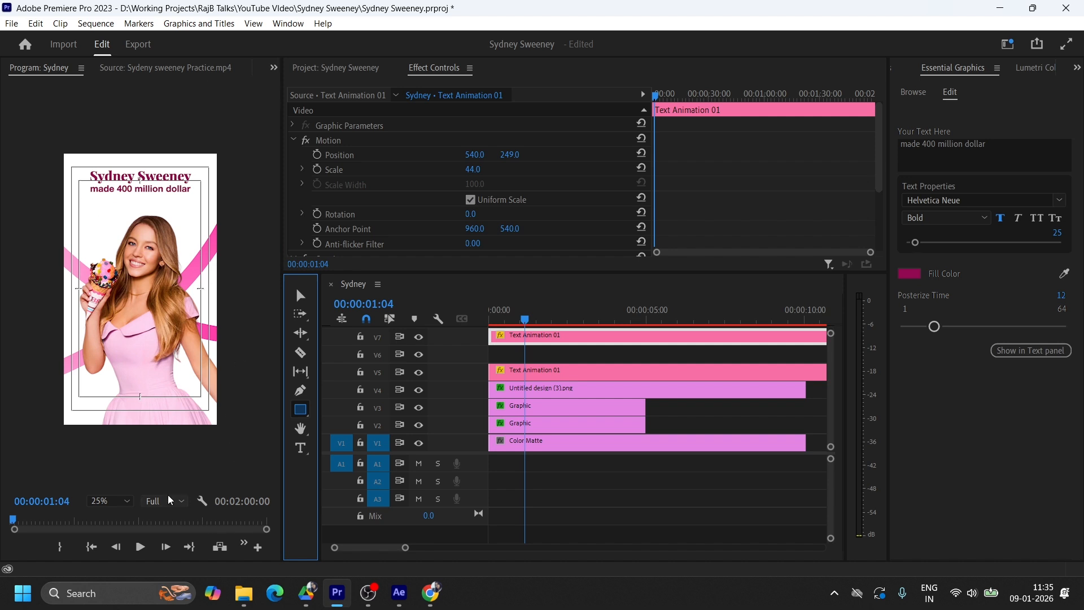
pyautogui.click(110, 500)
pyautogui.click(107, 327)
pyautogui.moveTo(49, 128); pyautogui.dragTo(222, 153)
pyautogui.press('v')
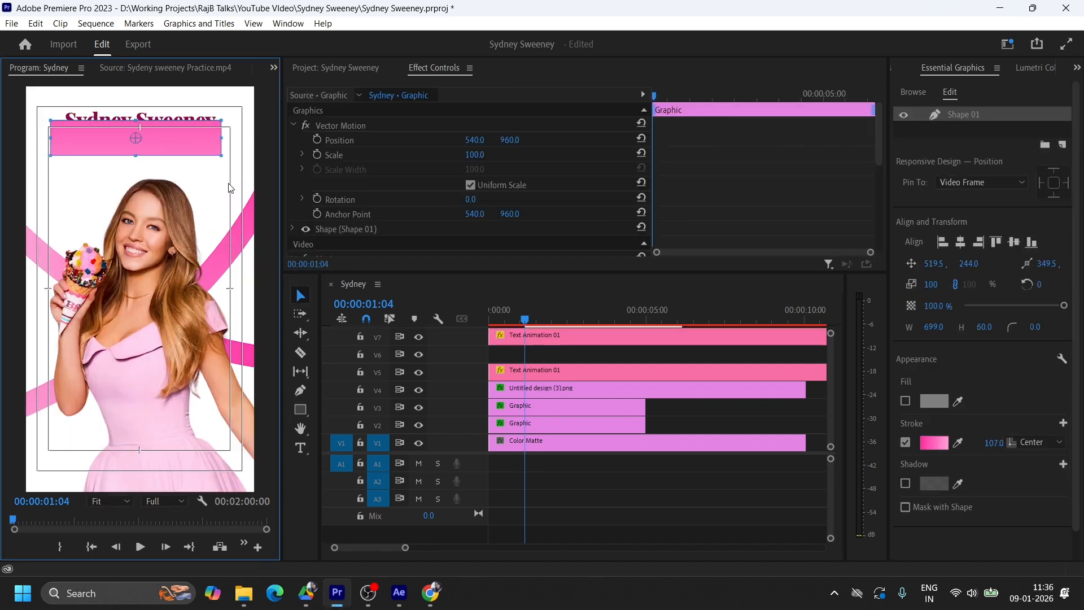
# Turn off the rectangle's stroke, turn on its fill, and show the frame at 00:00:02:03.
pyautogui.click(906, 443)
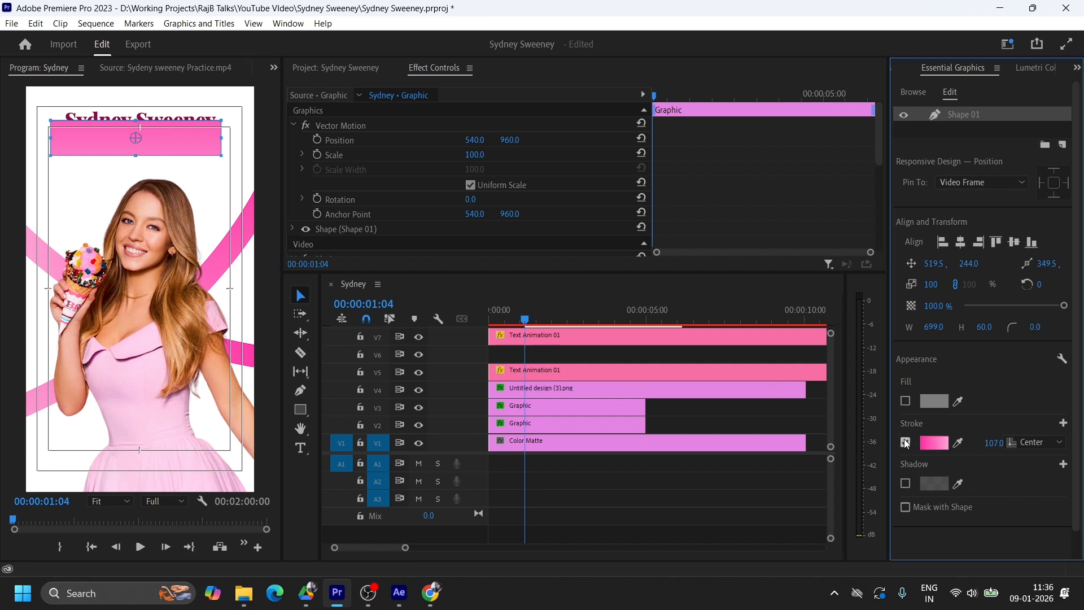
pyautogui.click(906, 401)
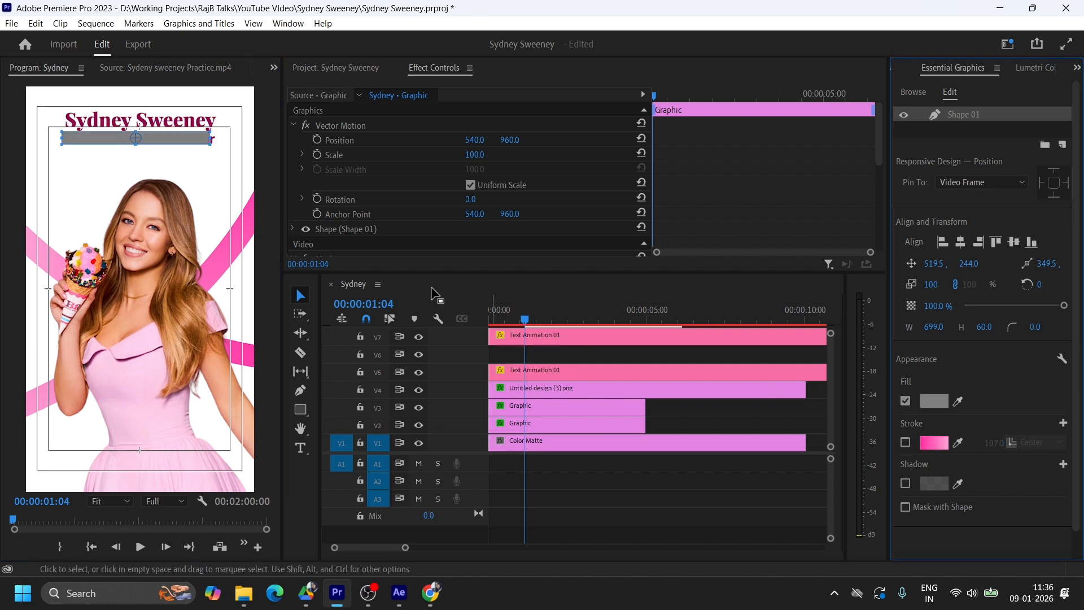
pyautogui.click(555, 320)
# Move the rectangle clip from V8 to V6 at the sequence start and enlarge the rectangle to about 739 by 71 pixels.
pyautogui.moveTo(581, 272); pyautogui.dragTo(576, 247)
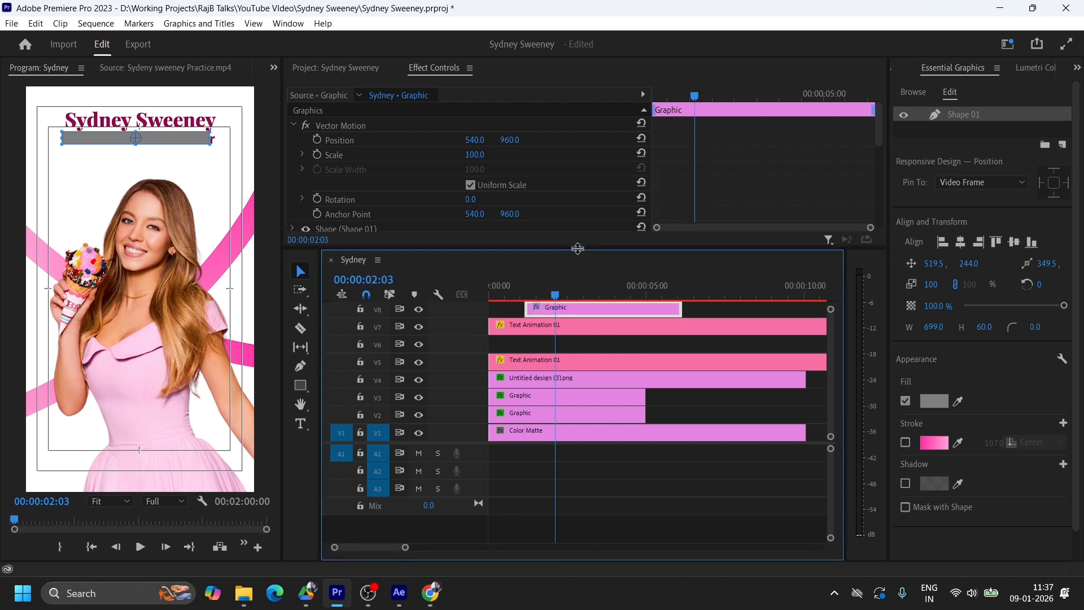
pyautogui.moveTo(573, 310); pyautogui.dragTo(536, 344)
pyautogui.moveTo(210, 138); pyautogui.dragTo(219, 138)
pyautogui.moveTo(136, 145); pyautogui.dragTo(138, 147)
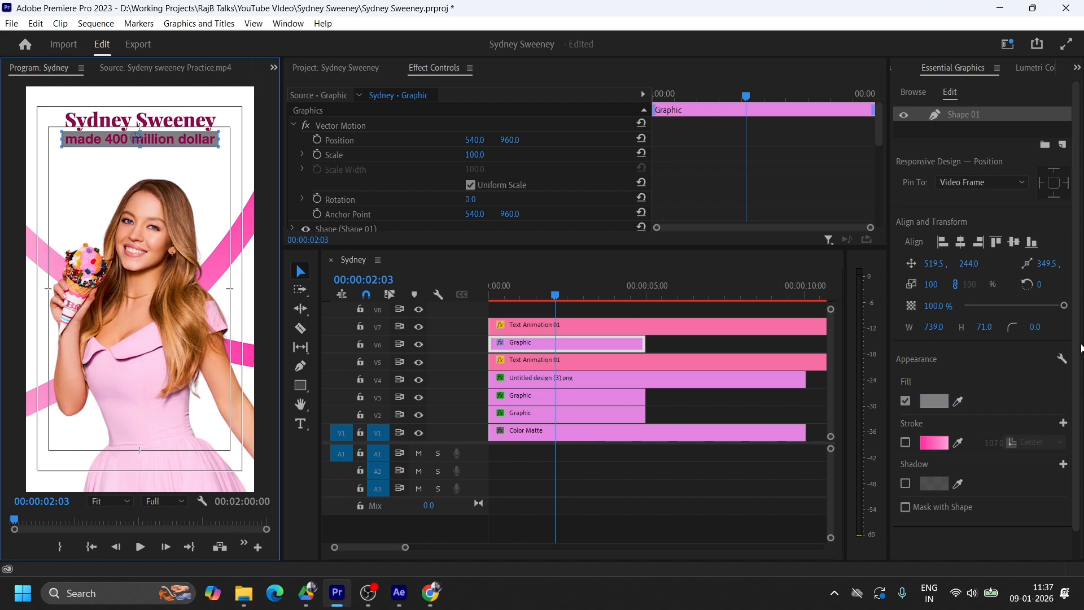
# Check the subtitle box in the reference video and set the rectangle's corner radius to 10.
pyautogui.click(204, 70)
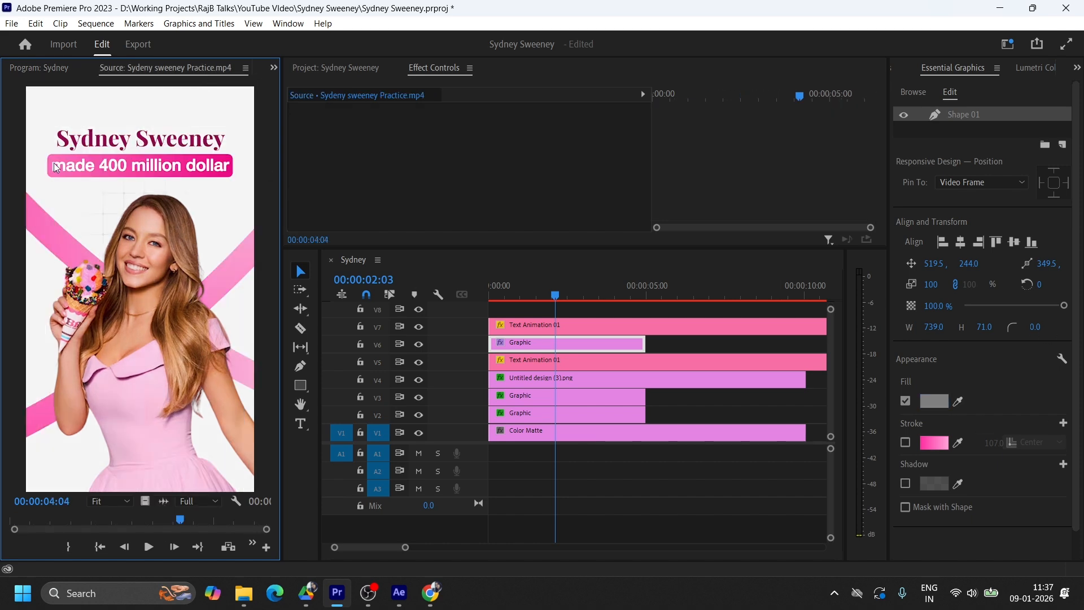
pyautogui.click(56, 68)
pyautogui.click(1035, 327)
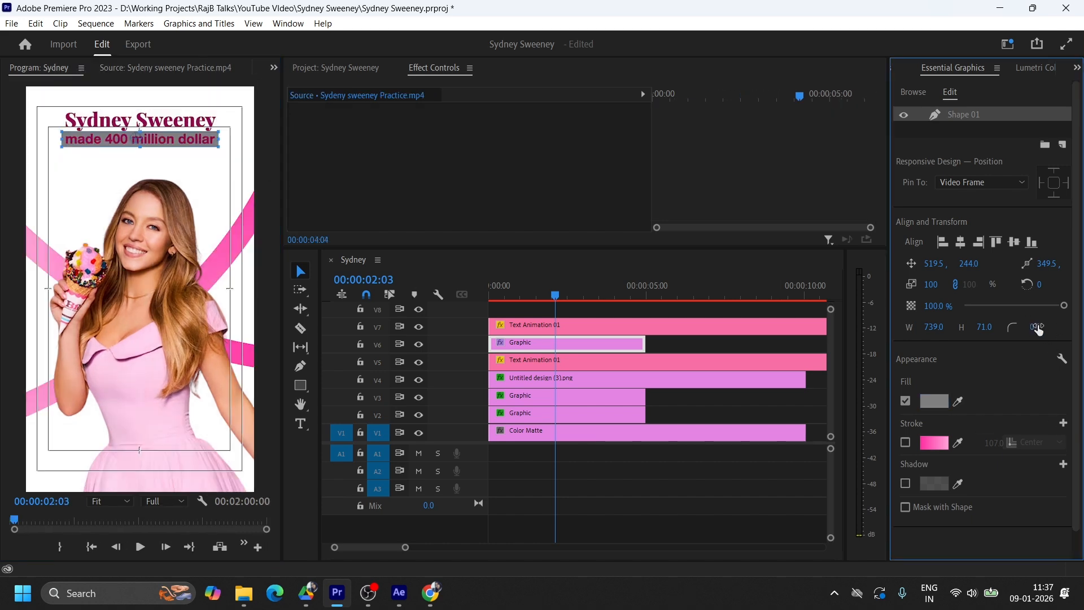
pyautogui.write('1')
pyautogui.press('Return')
# Change the rectangle's fill to a linear gradient whose start colour is the bright pink FF51B1 sampled from the upper-right stripe.
pyautogui.click(121, 162)
pyautogui.click(190, 141)
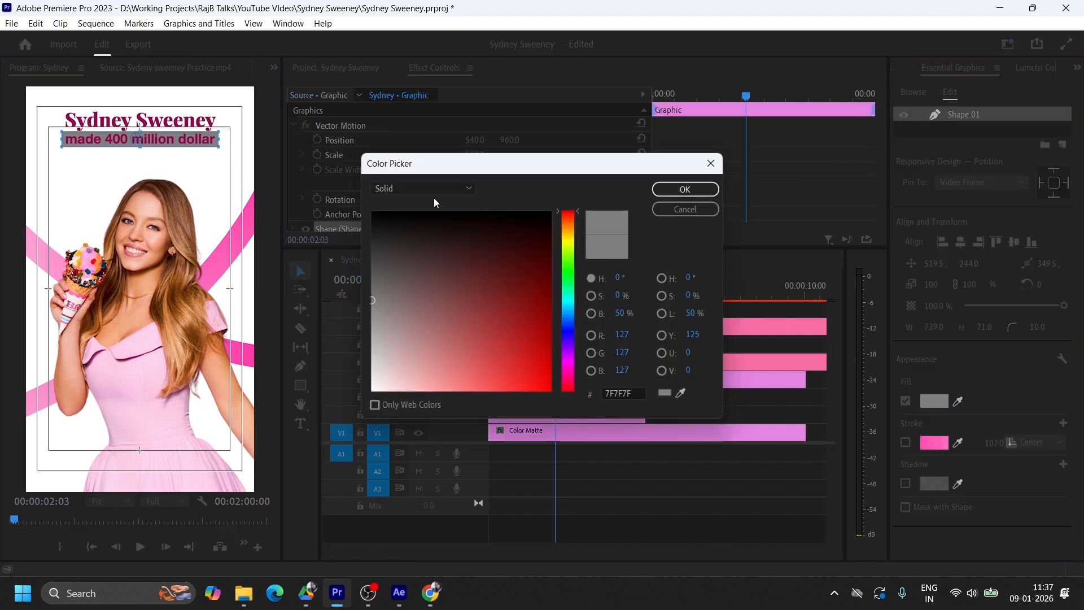
pyautogui.click(435, 189)
pyautogui.click(439, 218)
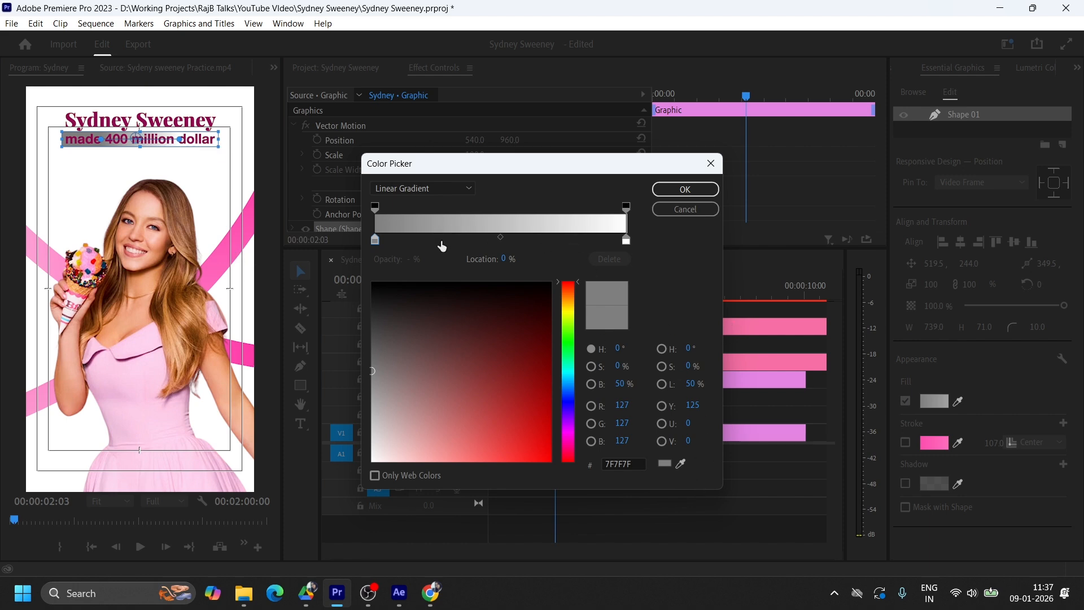
pyautogui.click(681, 464)
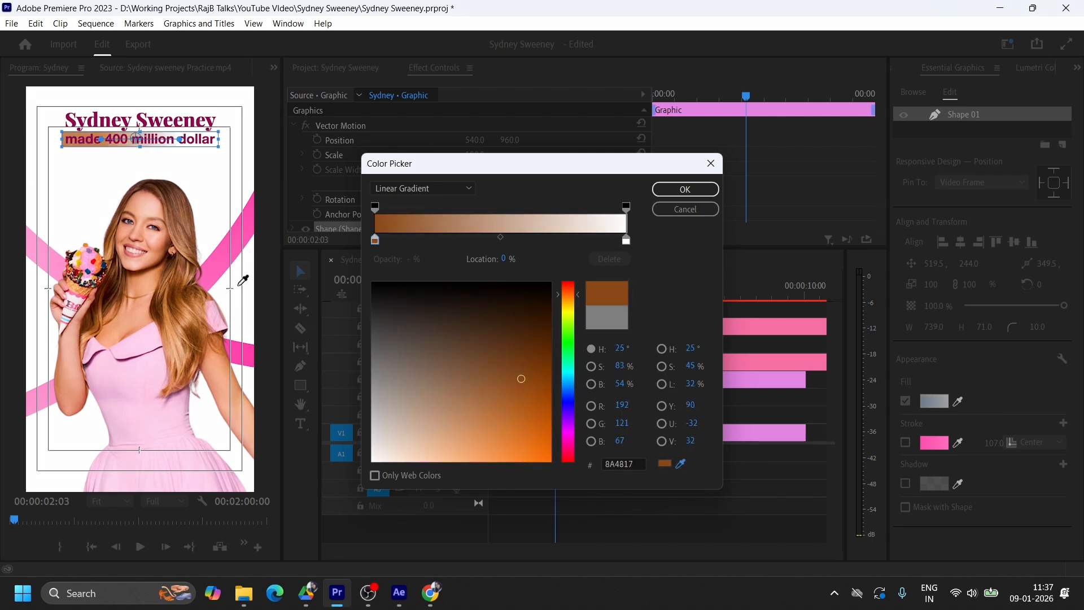
pyautogui.click(252, 216)
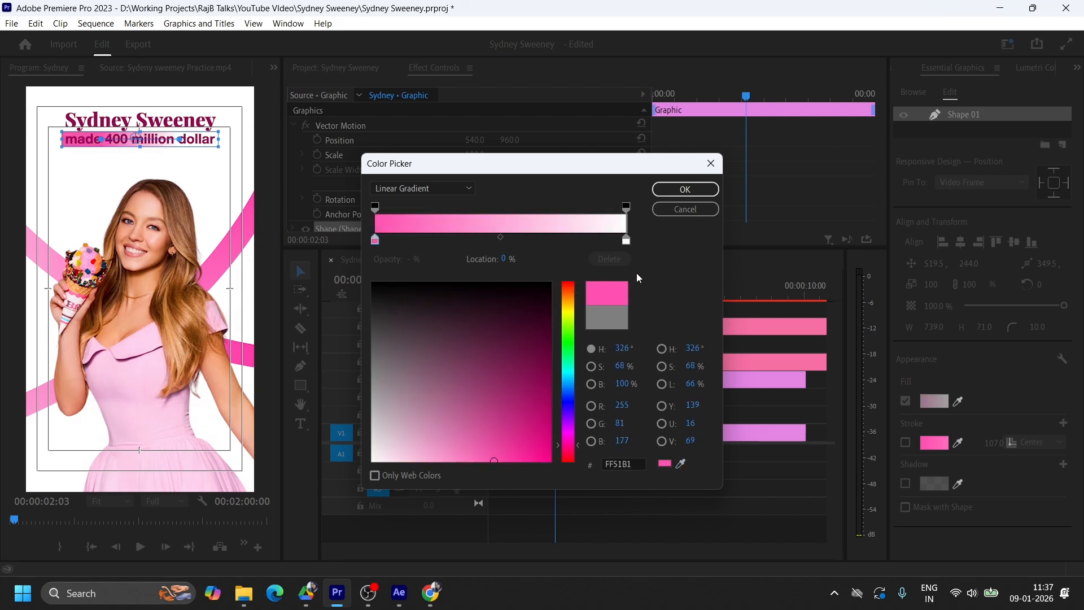
# Set the gradient's end colour to the light pink FE94CF sampled from the lower-left stripe.
pyautogui.click(627, 241)
pyautogui.click(683, 465)
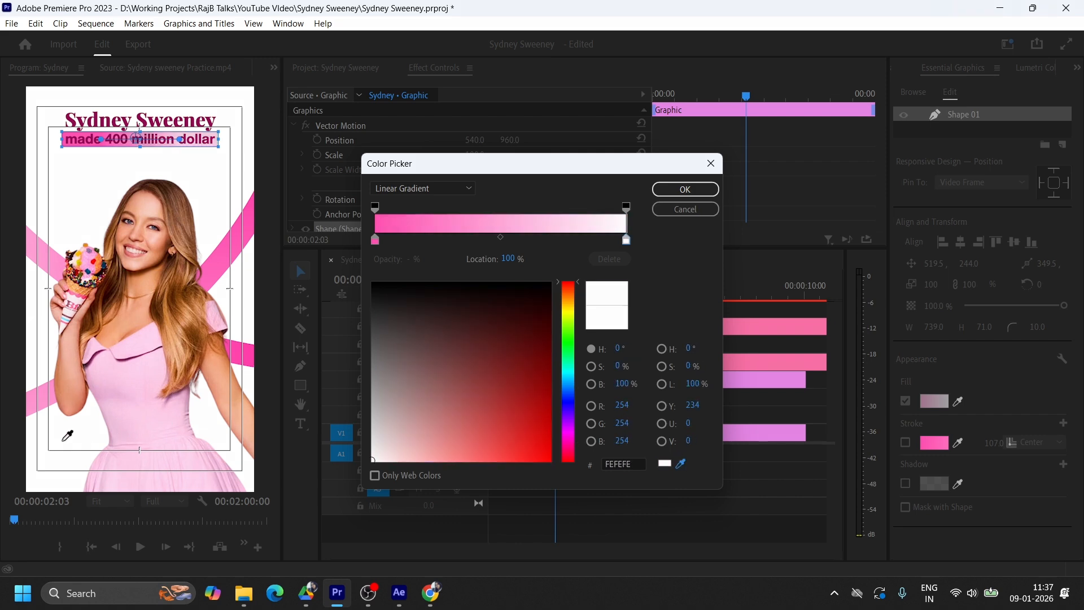
pyautogui.click(43, 405)
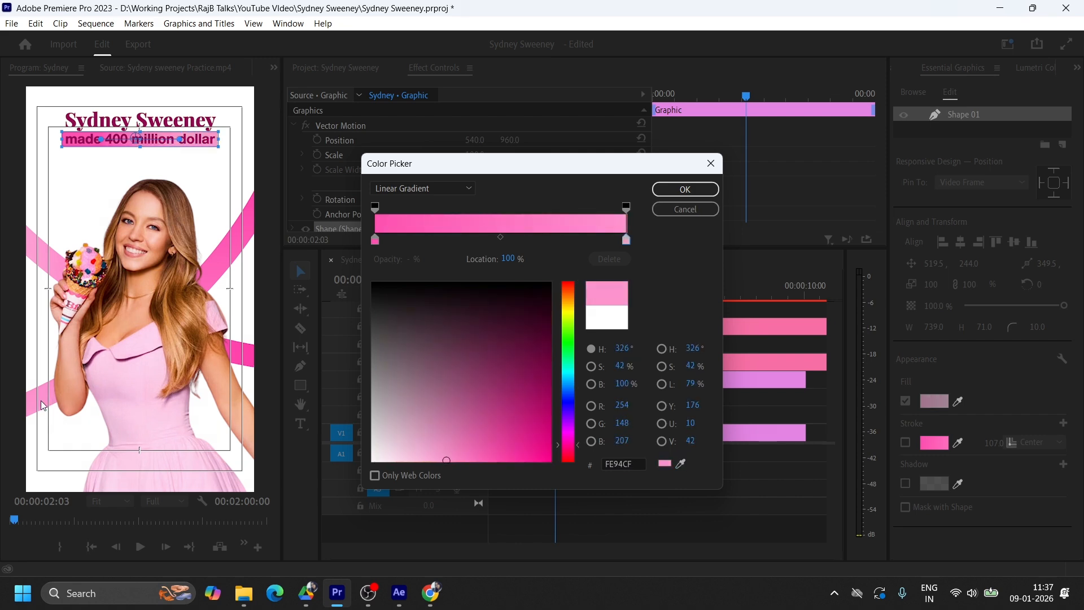
pyautogui.click(685, 189)
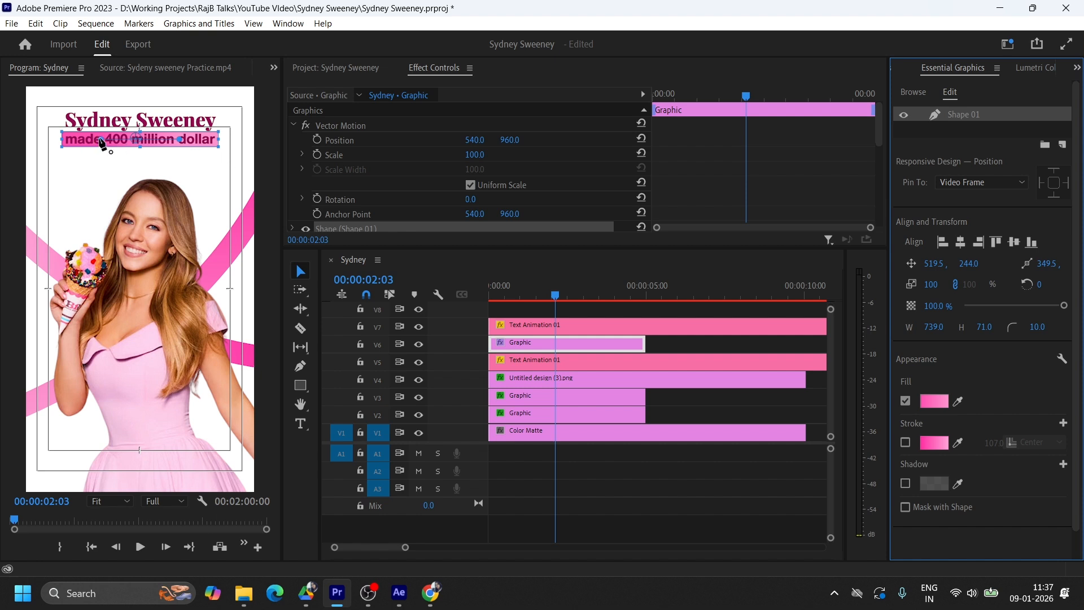
pyautogui.click(102, 144)
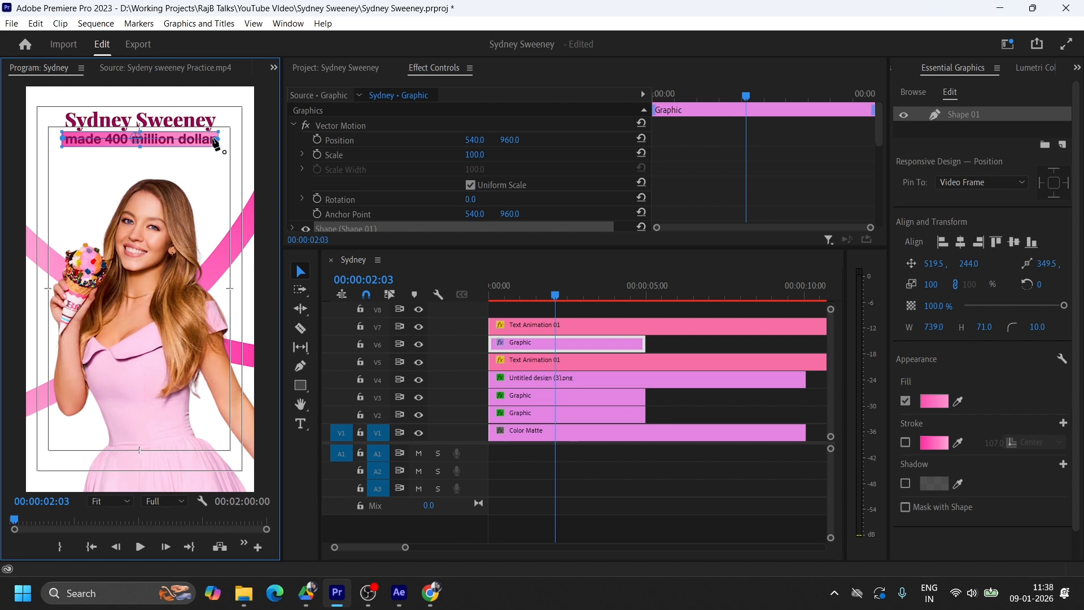
# Set the fill colour of the "made 400 million dollar" text on V7 to white.
pyautogui.click(585, 327)
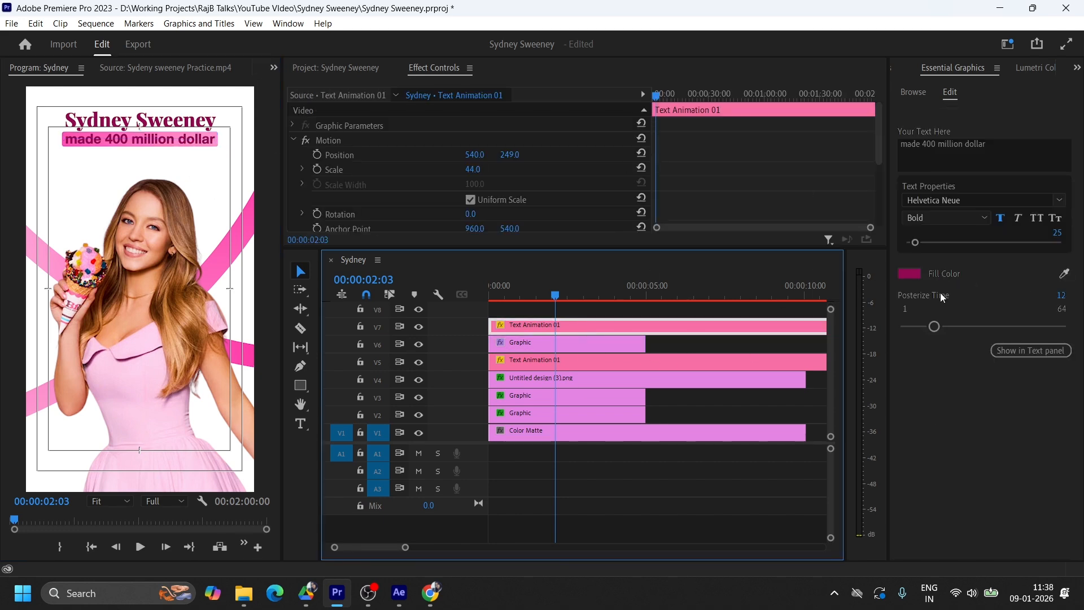
pyautogui.click(913, 277)
pyautogui.moveTo(386, 365); pyautogui.dragTo(352, 395)
pyautogui.press('Return')
# Enlarge the "made 400 million dollar" text and move it down with its pink box, widening the box to cover the text.
pyautogui.moveTo(473, 169); pyautogui.dragTo(571, 154)
pyautogui.click(743, 420)
pyautogui.moveTo(192, 140); pyautogui.dragTo(182, 163)
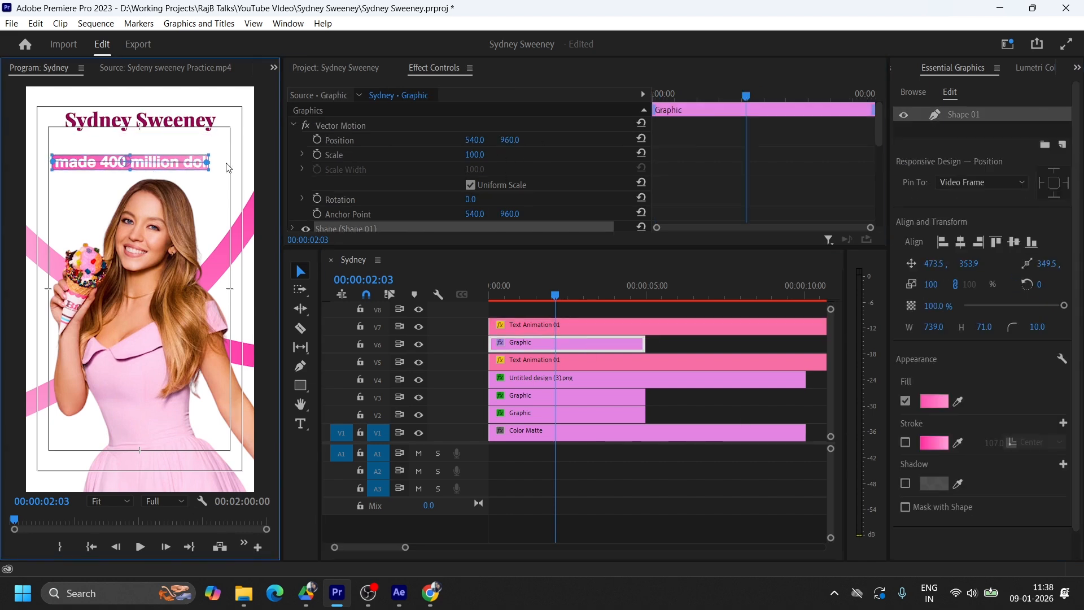
pyautogui.click(519, 326)
# Scale the "Sydney Sweeney" title to 65 and move it down to sit just above the subtitle box.
pyautogui.click(522, 361)
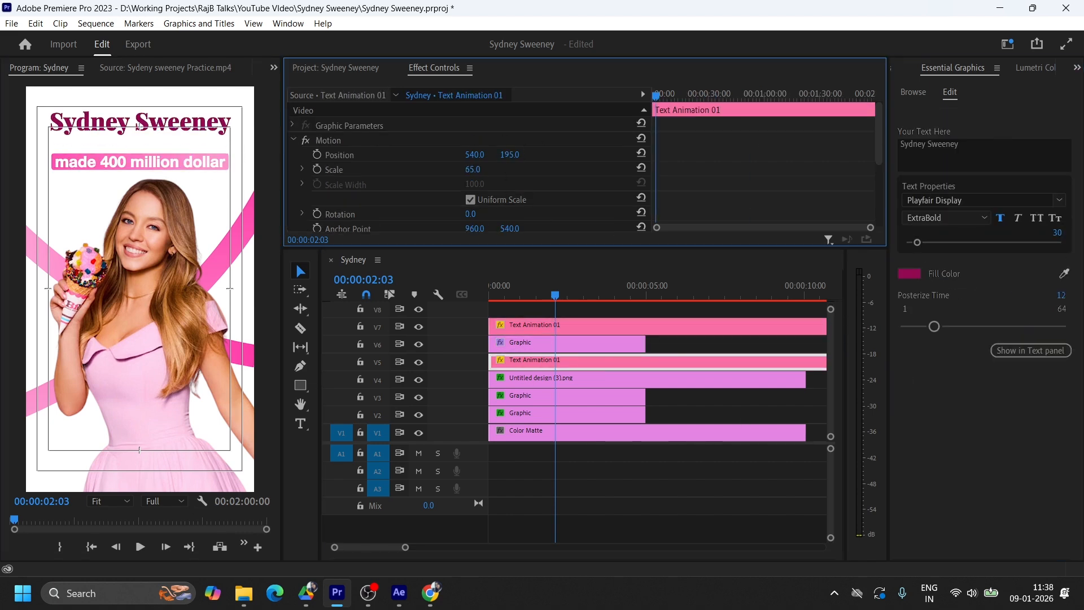
pyautogui.moveTo(509, 155); pyautogui.dragTo(552, 155)
pyautogui.click(511, 154)
pyautogui.click(567, 307)
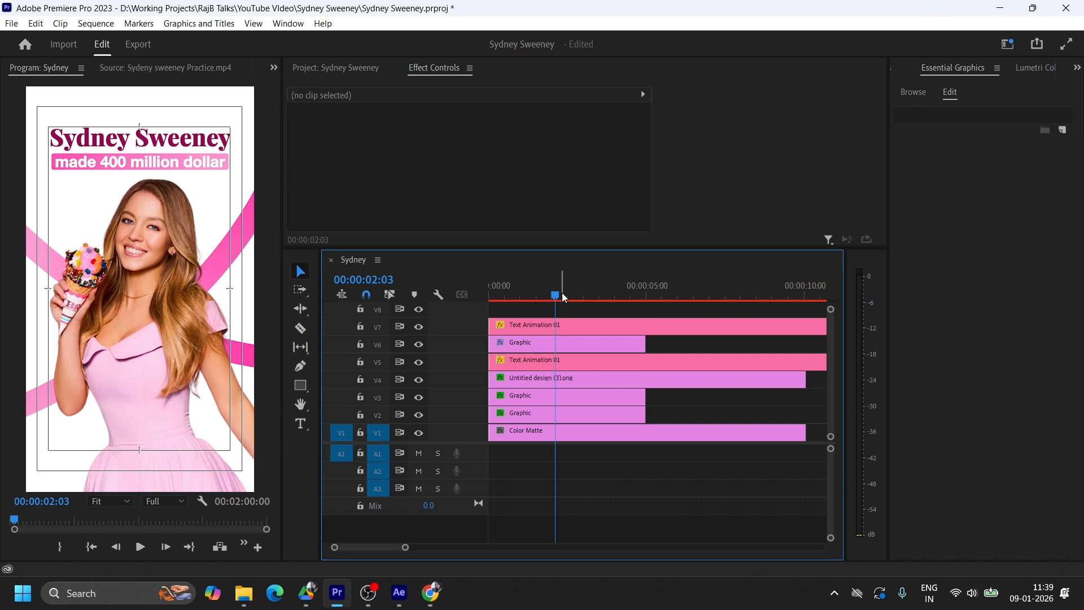
# Check the grid in the reference video and move the cutout, title, box and subtitle clips up one track to free V4.
pyautogui.moveTo(557, 295); pyautogui.dragTo(518, 294)
pyautogui.press('Home')
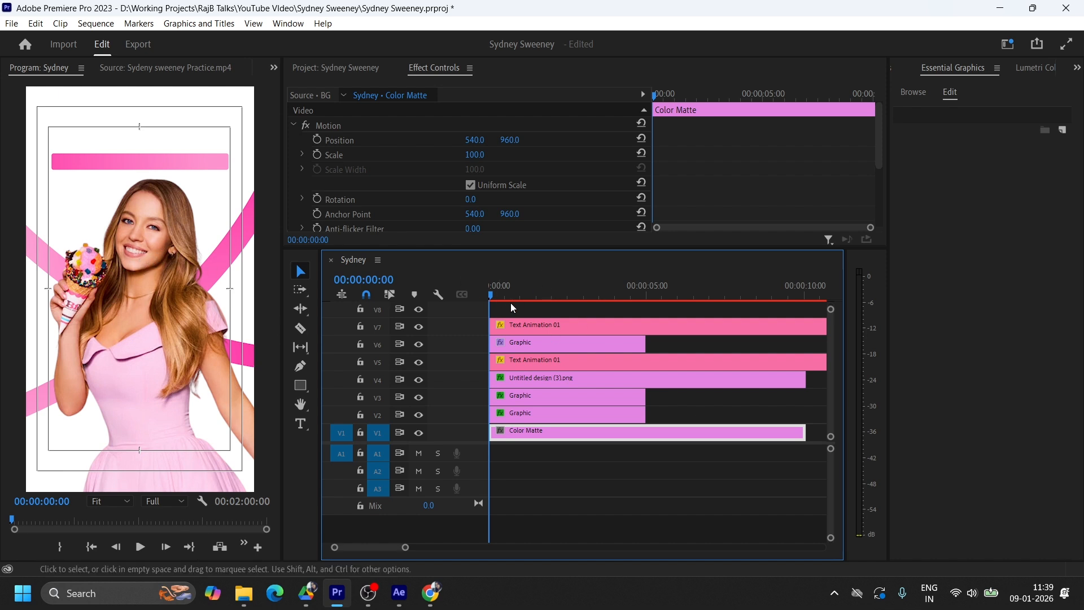
pyautogui.click(188, 68)
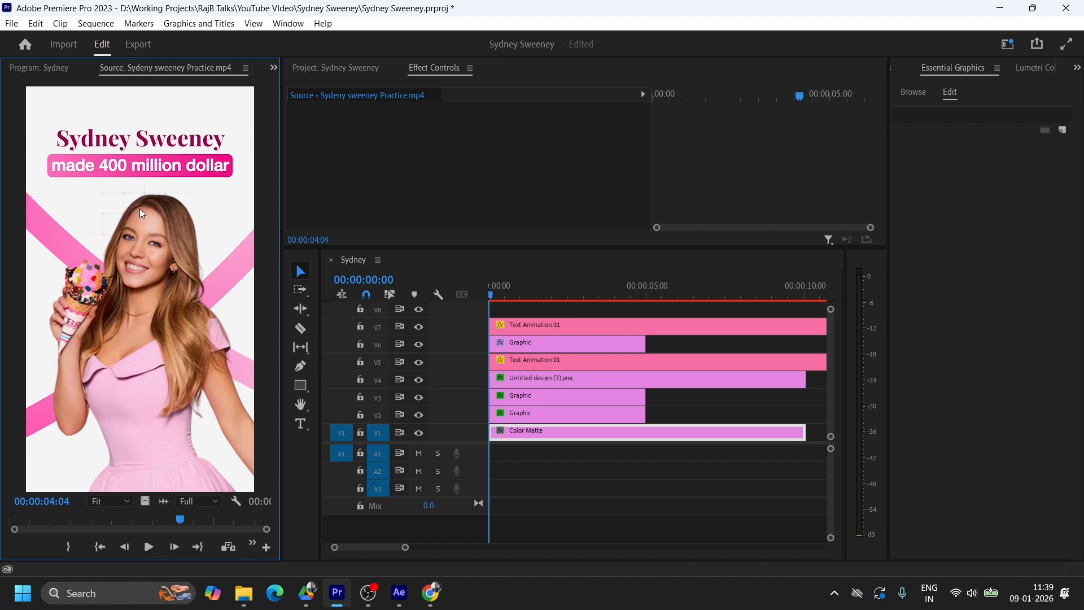
pyautogui.click(68, 70)
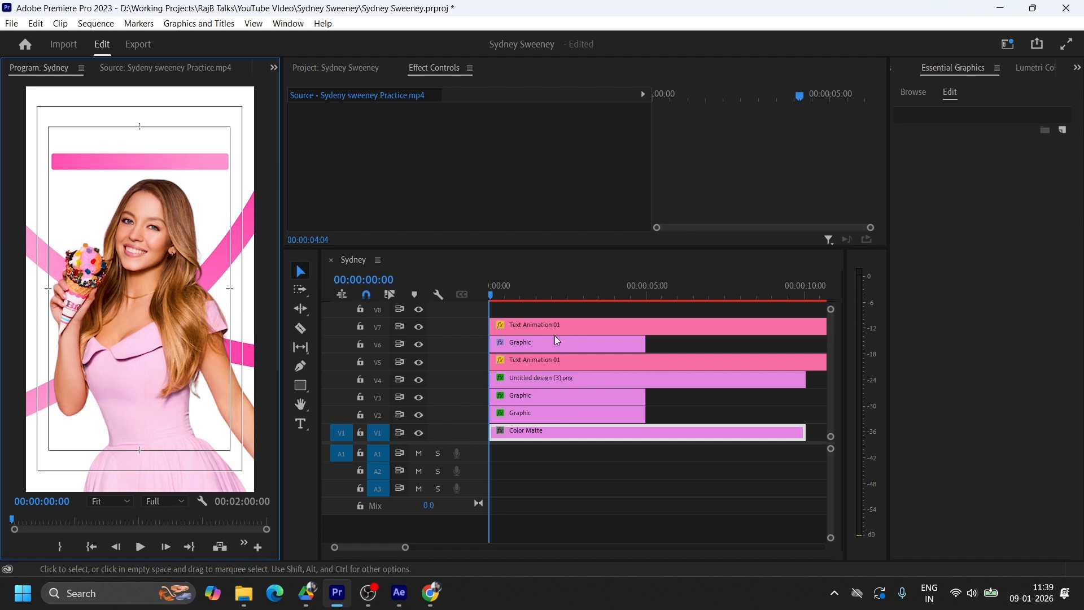
pyautogui.click(522, 317)
pyautogui.moveTo(522, 318); pyautogui.dragTo(542, 377)
pyautogui.moveTo(543, 330); pyautogui.dragTo(544, 314)
# Place Grid.png on V4 at the start of the sequence.
pyautogui.click(336, 68)
pyautogui.scroll(3, 524, 188)
pyautogui.moveTo(469, 157); pyautogui.dragTo(497, 381)
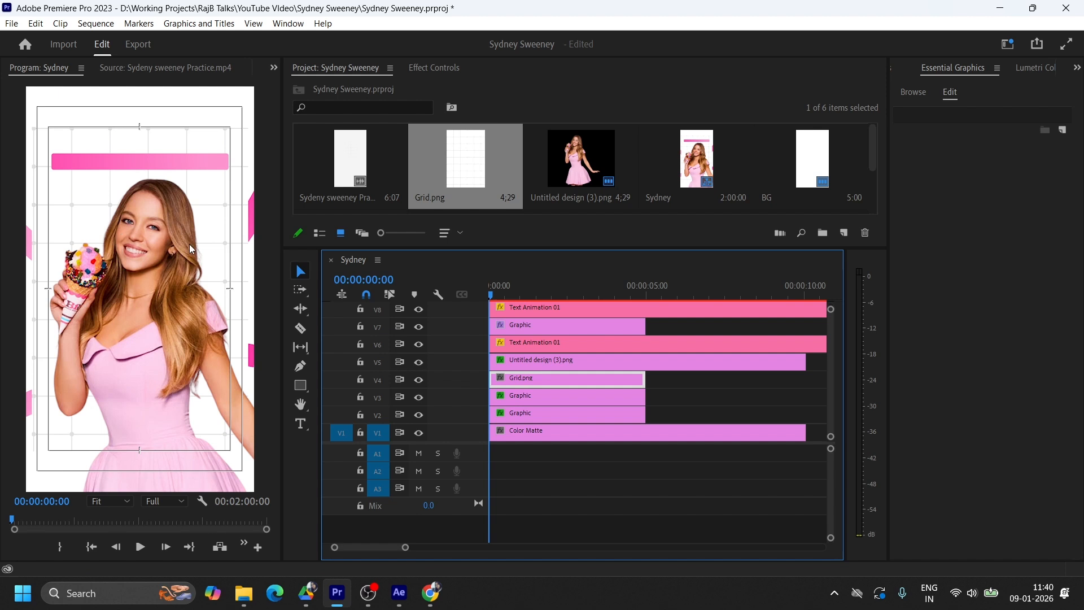
# Hide the V5 cutout and add a large circular opacity mask to Grid.png near the middle of the frame.
pyautogui.click(529, 362)
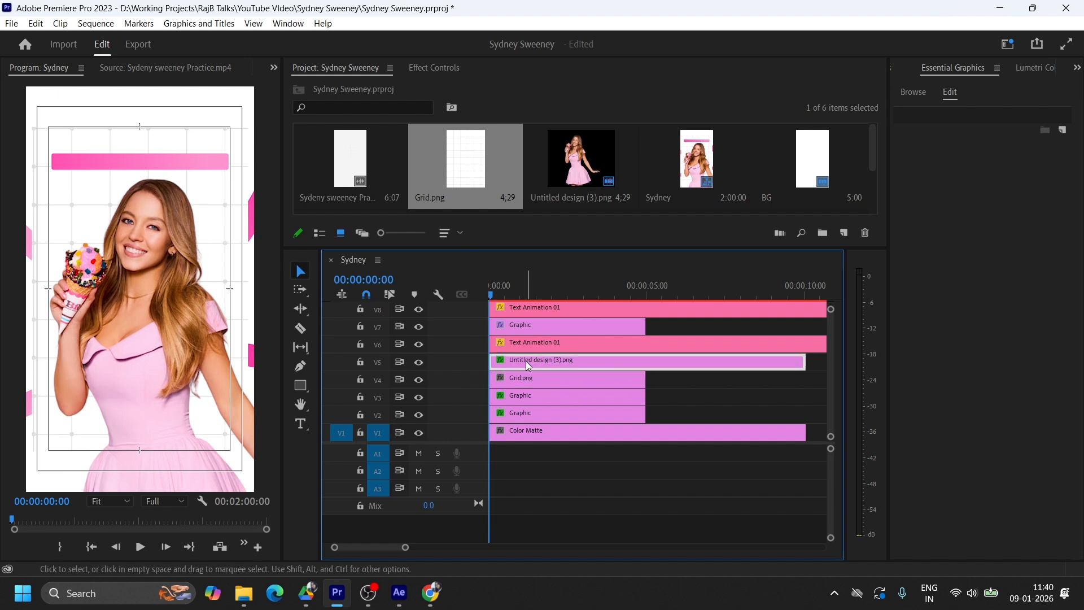
pyautogui.click(418, 362)
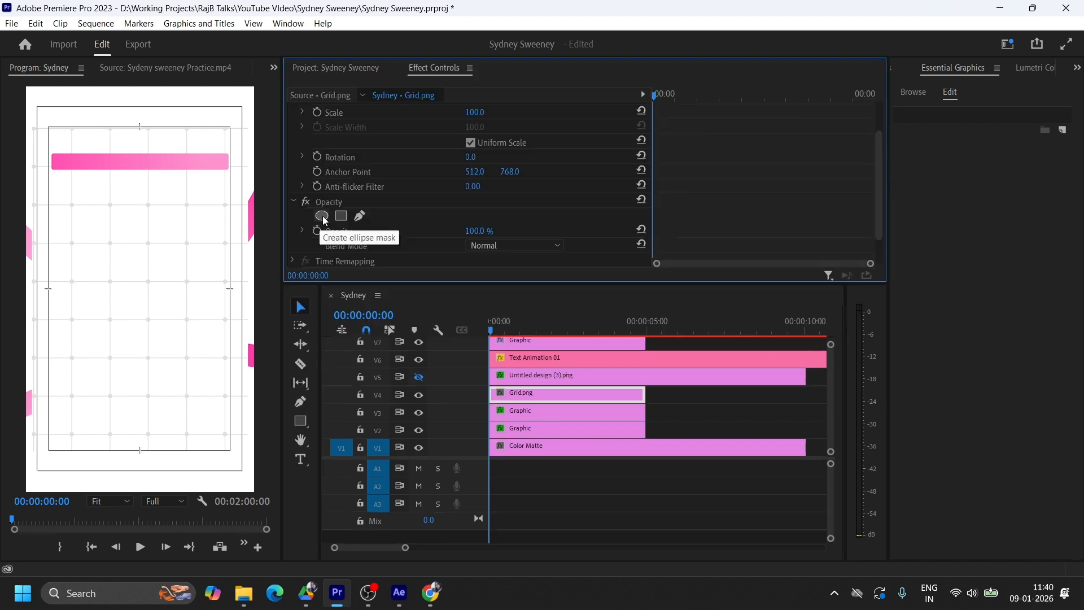
pyautogui.click(322, 216)
pyautogui.moveTo(169, 289); pyautogui.dragTo(230, 292)
pyautogui.moveTo(186, 291); pyautogui.dragTo(168, 286)
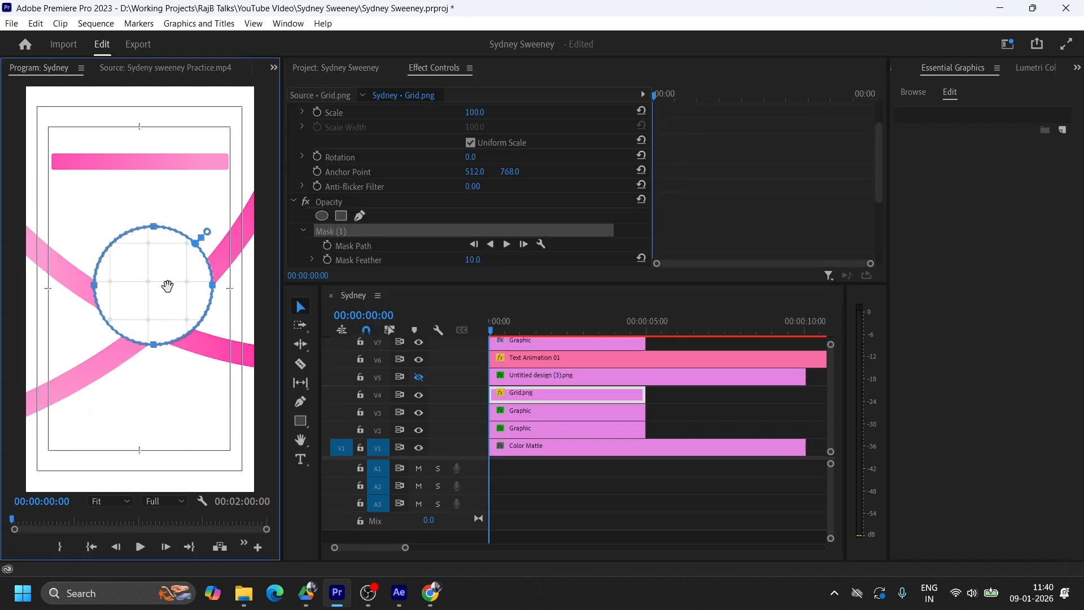
# Scale Grid.png down to 59 and raise its mask feather to soften the circle's edge widely.
pyautogui.scroll(3, 705, 225)
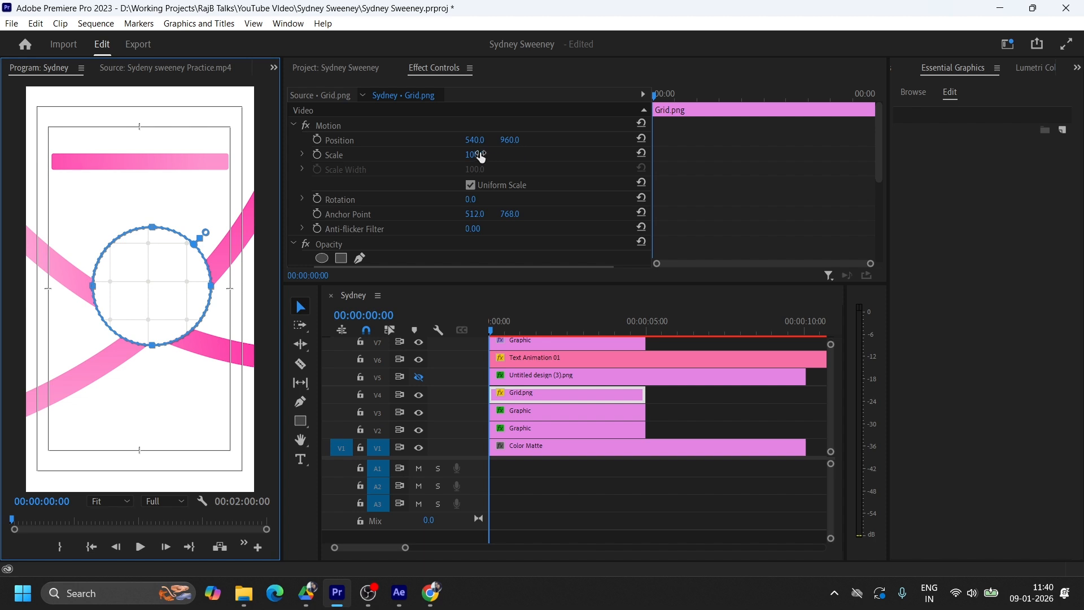
pyautogui.moveTo(480, 157); pyautogui.dragTo(457, 158)
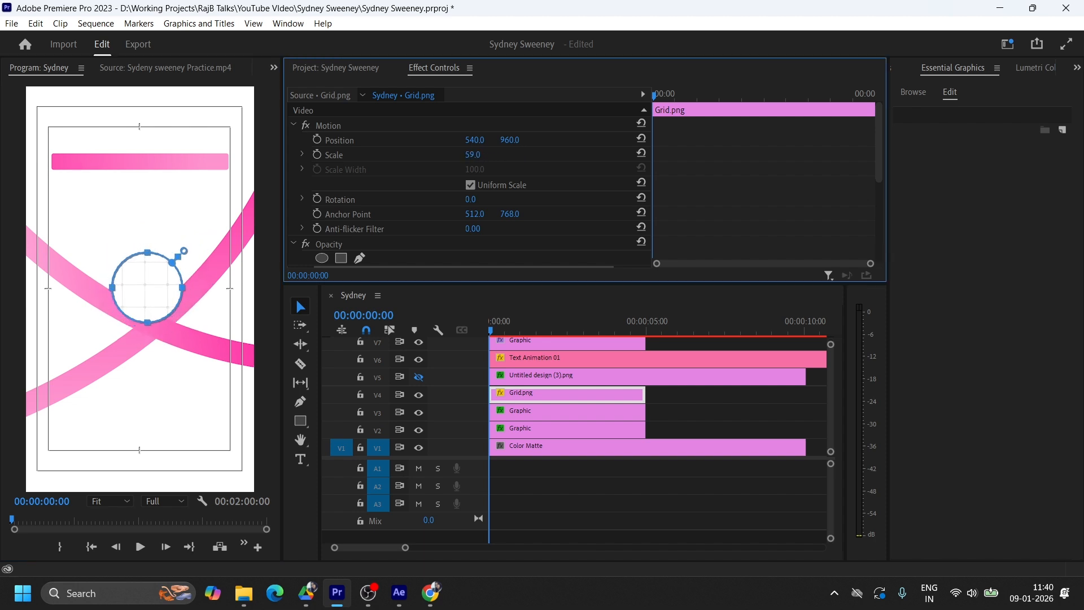
pyautogui.scroll(-5, 744, 205)
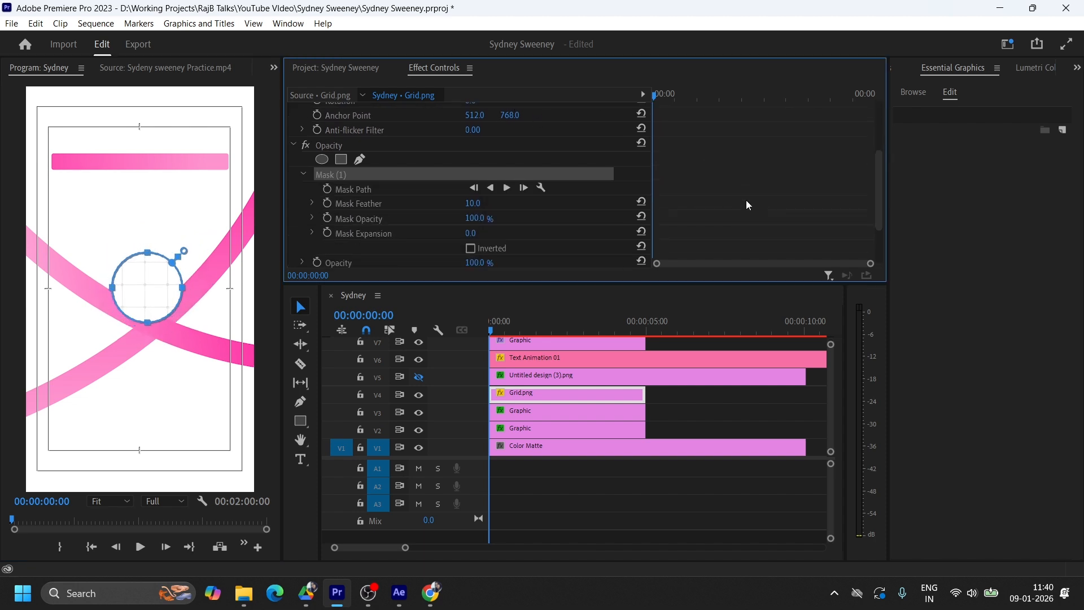
pyautogui.moveTo(490, 144); pyautogui.dragTo(626, 144)
# Show the V5 cutout again, set Grid.png's scale to 72 and horizontal position to 435, and move it up behind the woman's head.
pyautogui.scroll(5, 469, 180)
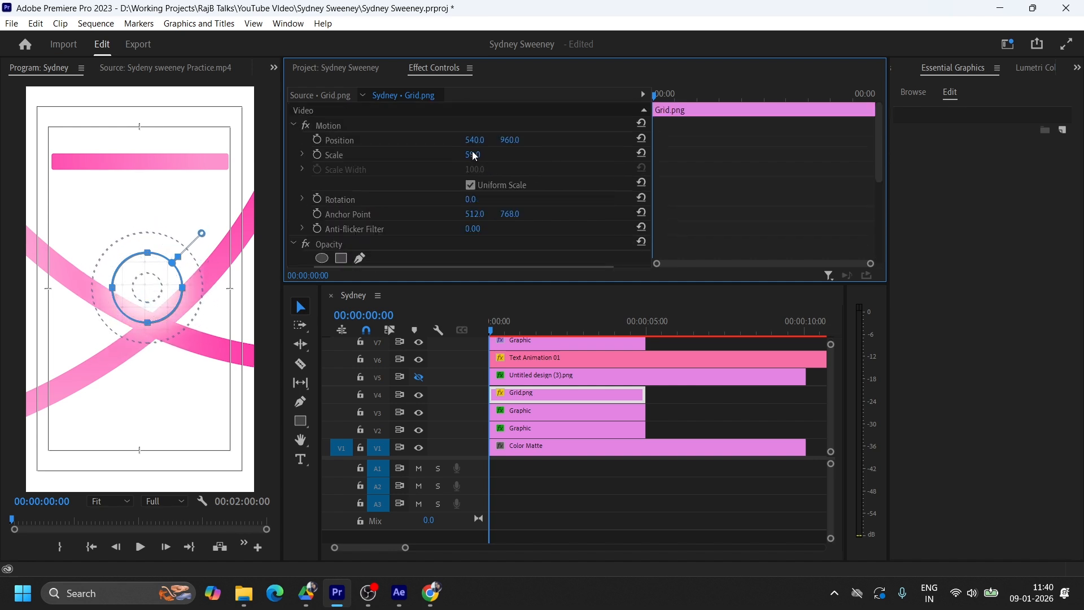
pyautogui.moveTo(510, 140); pyautogui.dragTo(367, 140)
pyautogui.moveTo(508, 331); pyautogui.dragTo(486, 333)
pyautogui.click(418, 377)
pyautogui.click(717, 427)
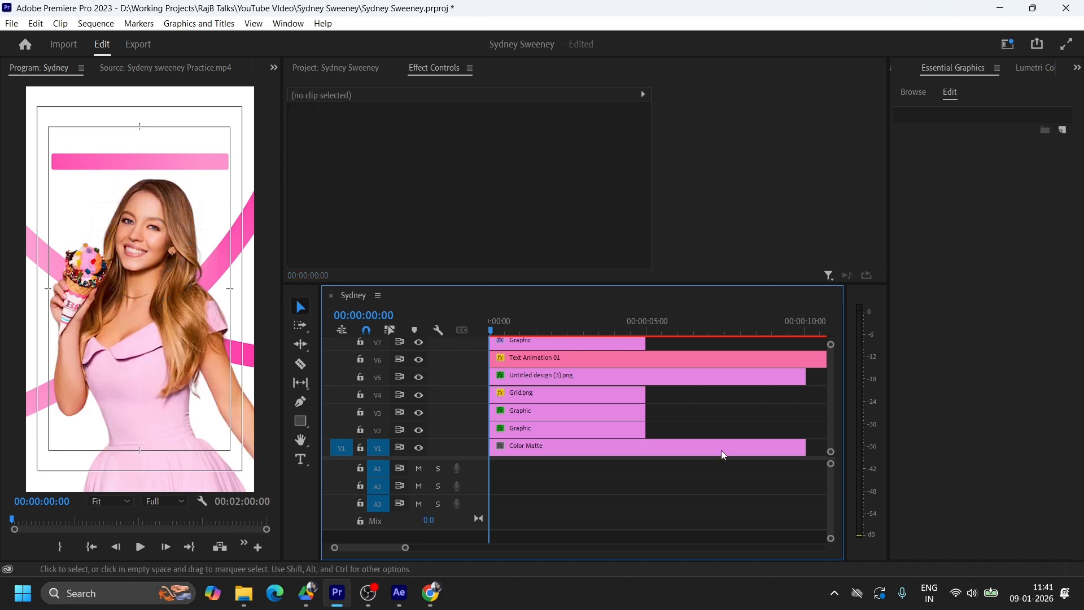
pyautogui.click(535, 394)
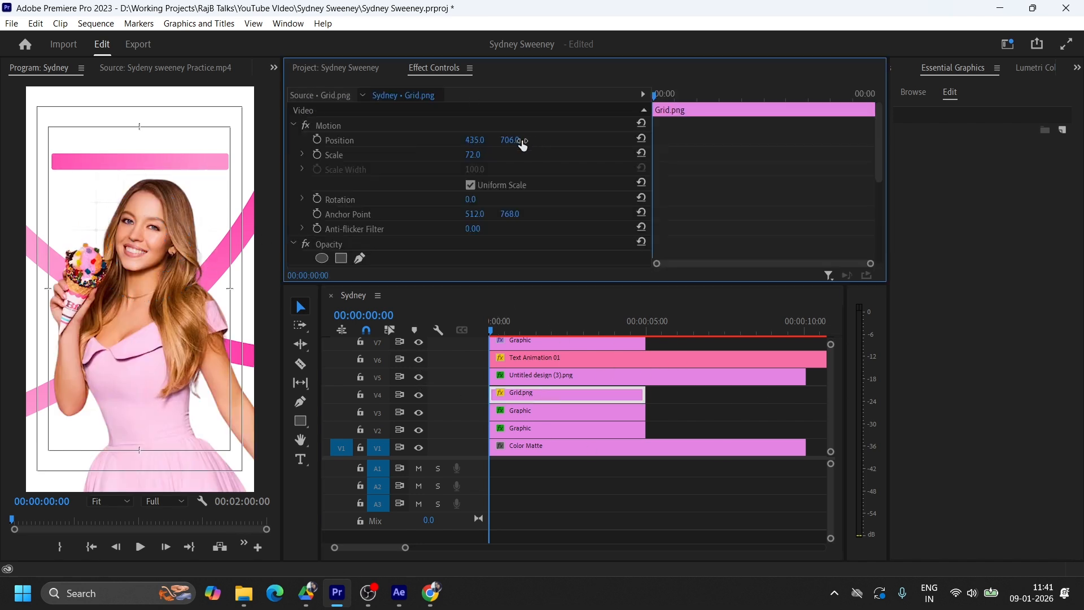
pyautogui.moveTo(518, 141); pyautogui.dragTo(472, 141)
# Shift the title, box and subtitle clips on V6 to V8 forward by 24 frames and move the playhead to 00:00:00:17.
pyautogui.moveTo(580, 283); pyautogui.dragTo(581, 229)
pyautogui.click(609, 355)
pyautogui.press('=')
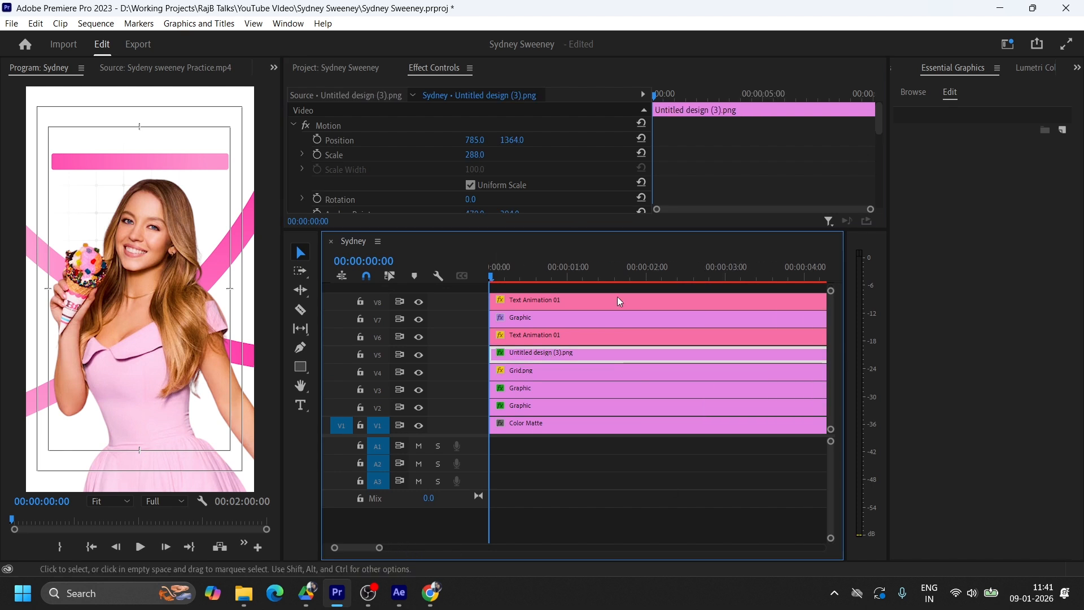
pyautogui.click(522, 298)
pyautogui.keyDown('shift'); pyautogui.click(522, 317); pyautogui.keyUp('shift')
pyautogui.keyDown('shift'); pyautogui.click(523, 334); pyautogui.keyUp('shift')
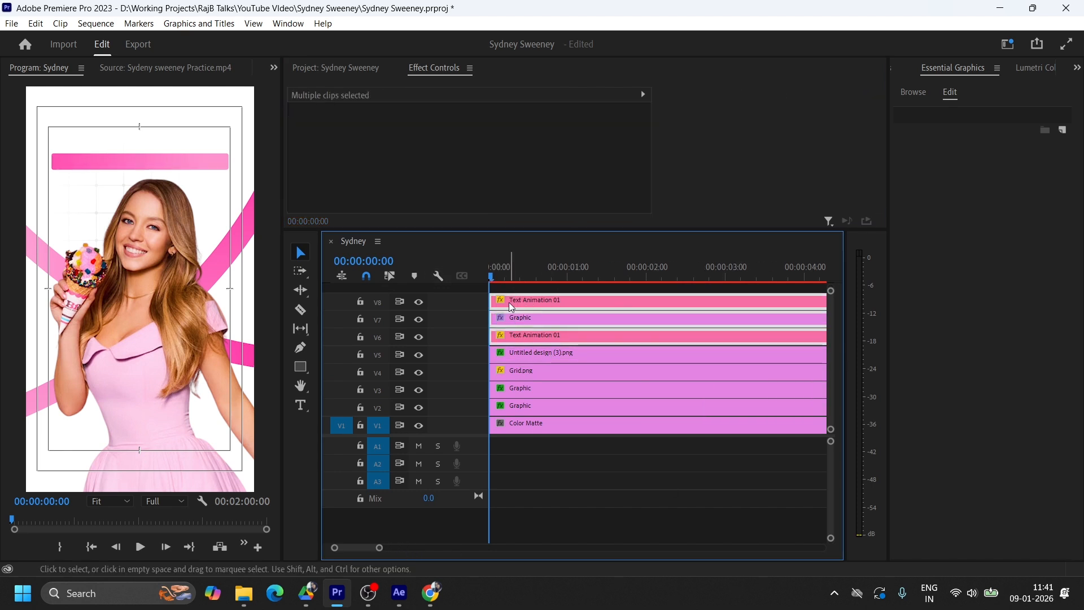
pyautogui.moveTo(512, 310); pyautogui.dragTo(587, 309)
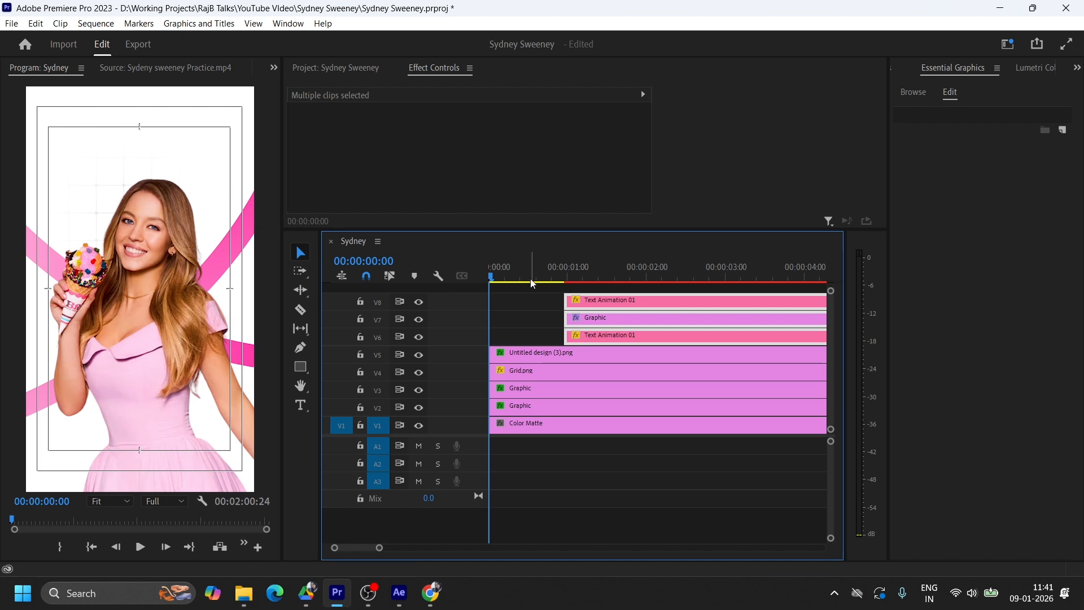
pyautogui.moveTo(493, 277); pyautogui.dragTo(542, 276)
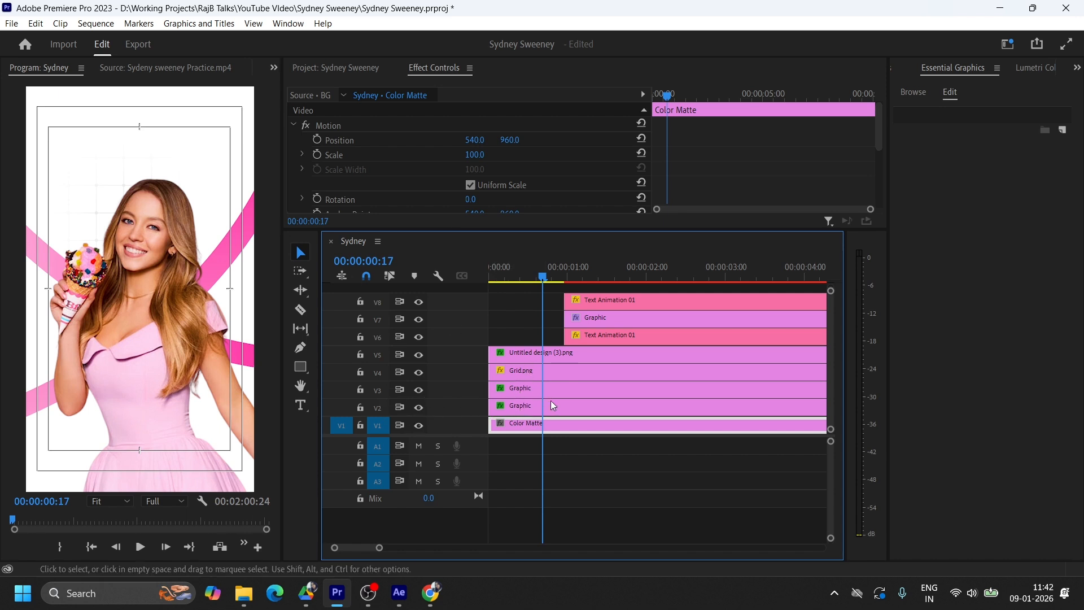
# Move the stripe graphics on V2 and V3 to start at 00:00:00:17, with the Color Matte returned to the sequence start.
pyautogui.keyDown('shift'); pyautogui.click(528, 387); pyautogui.keyUp('shift')
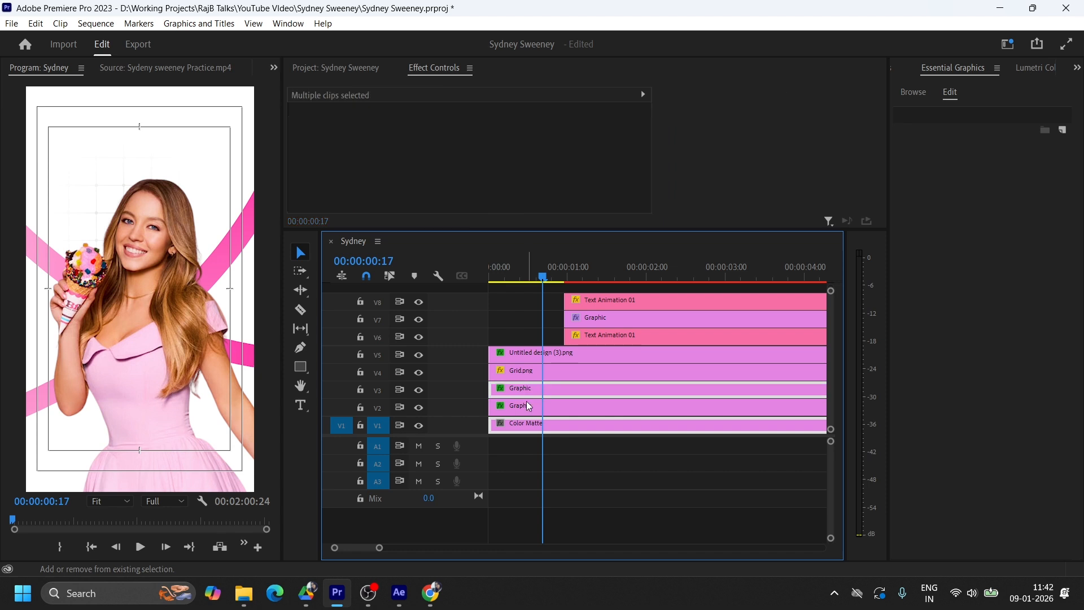
pyautogui.keyDown('shift'); pyautogui.click(516, 404); pyautogui.keyUp('shift')
pyautogui.moveTo(516, 404); pyautogui.dragTo(566, 396)
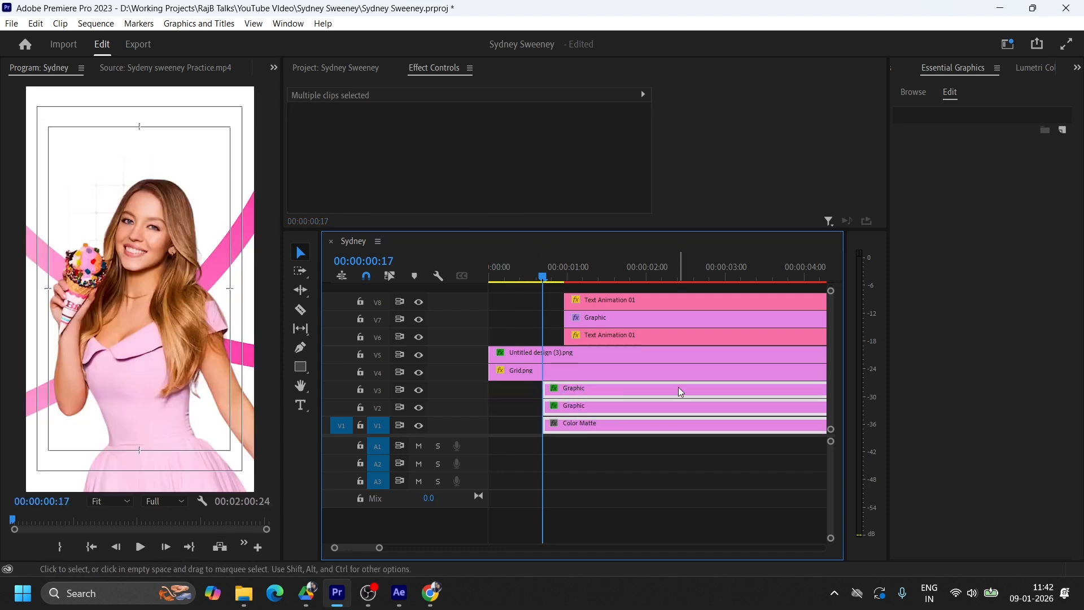
pyautogui.moveTo(543, 279)
pyautogui.mouseDown()
pyautogui.moveTo(493, 278)
pyautogui.moveTo(541, 281)
pyautogui.mouseUp()
pyautogui.moveTo(577, 427); pyautogui.dragTo(524, 428)
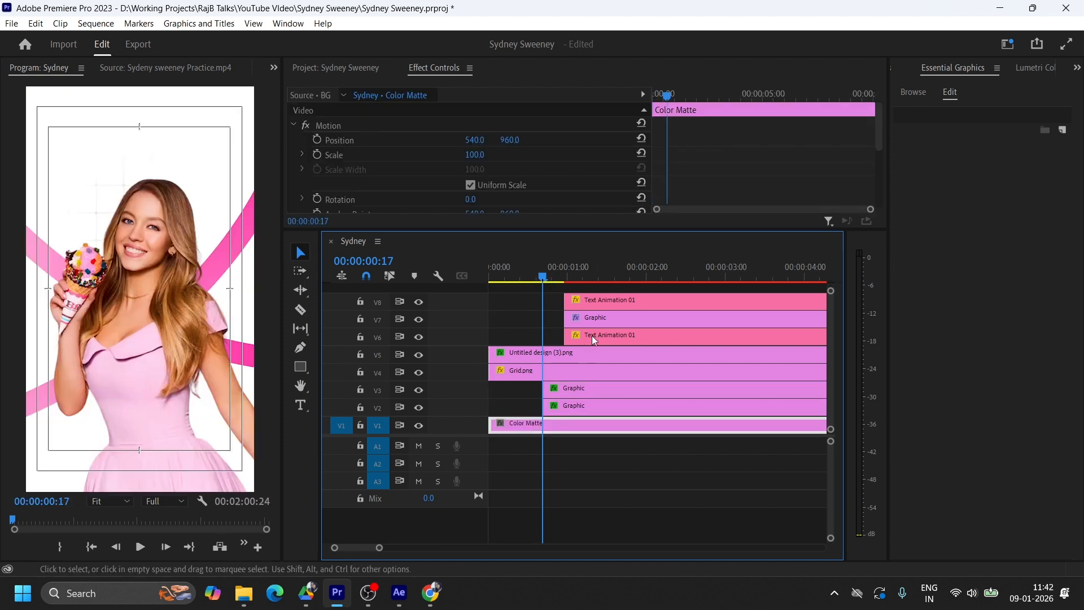
pyautogui.click(547, 278)
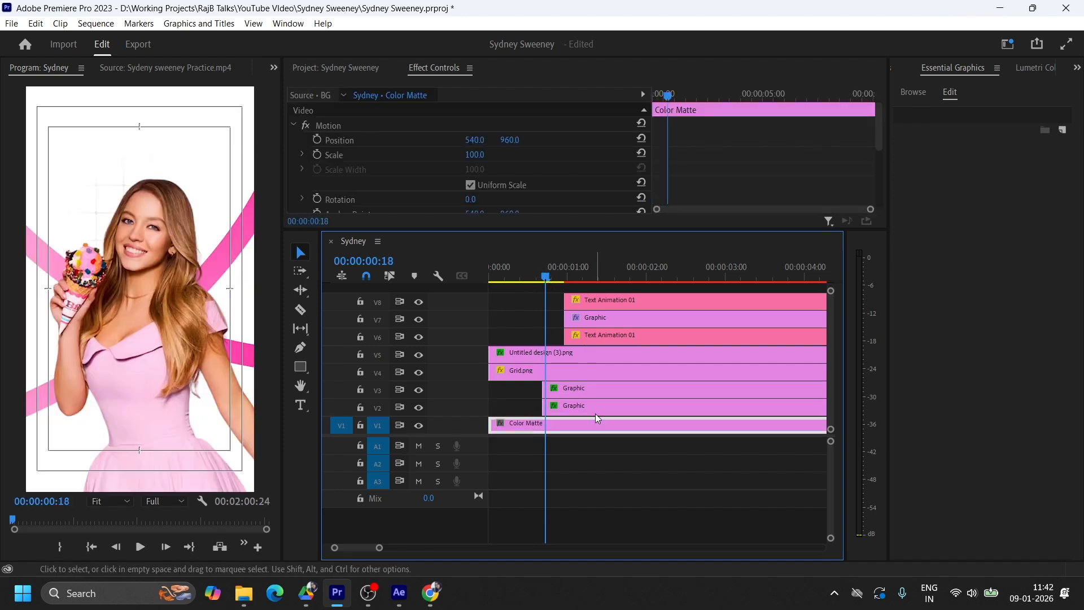
# Shift the V2 and V3 stripe graphics to start at 00:00:00:24 and the V6 to V8 title clips to 00:00:01:16.
pyautogui.click(558, 389)
pyautogui.keyDown('shift'); pyautogui.click(558, 407); pyautogui.keyUp('shift')
pyautogui.moveTo(559, 406); pyautogui.dragTo(581, 407)
pyautogui.moveTo(583, 287); pyautogui.dragTo(668, 307)
pyautogui.click(565, 271)
# Find the Distort Transform effect and apply it to the woman's cutout on V5.
pyautogui.click(551, 356)
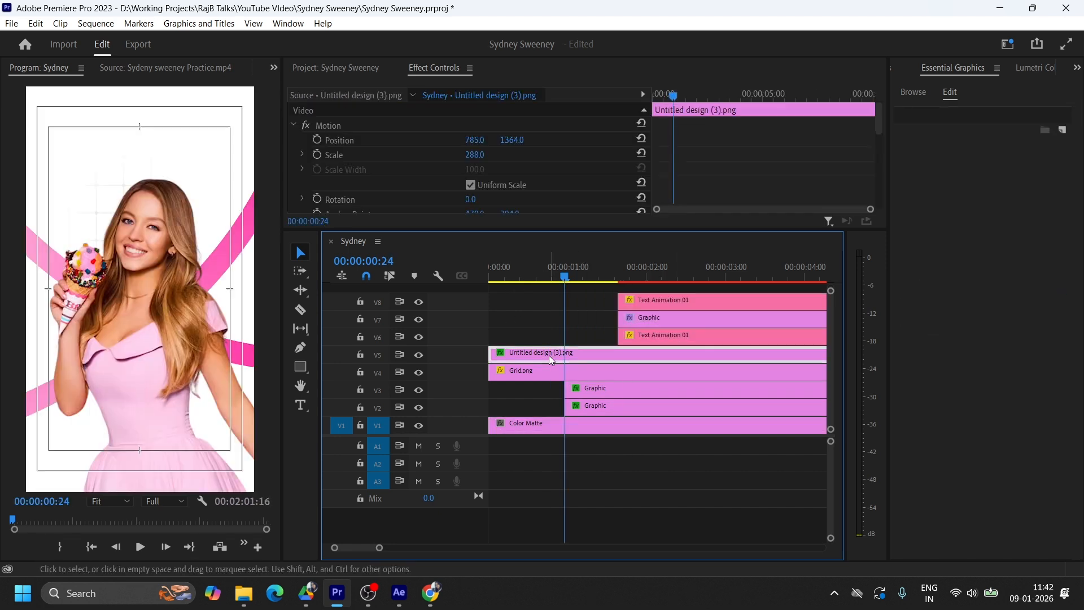
pyautogui.click(906, 66)
pyautogui.click(926, 86)
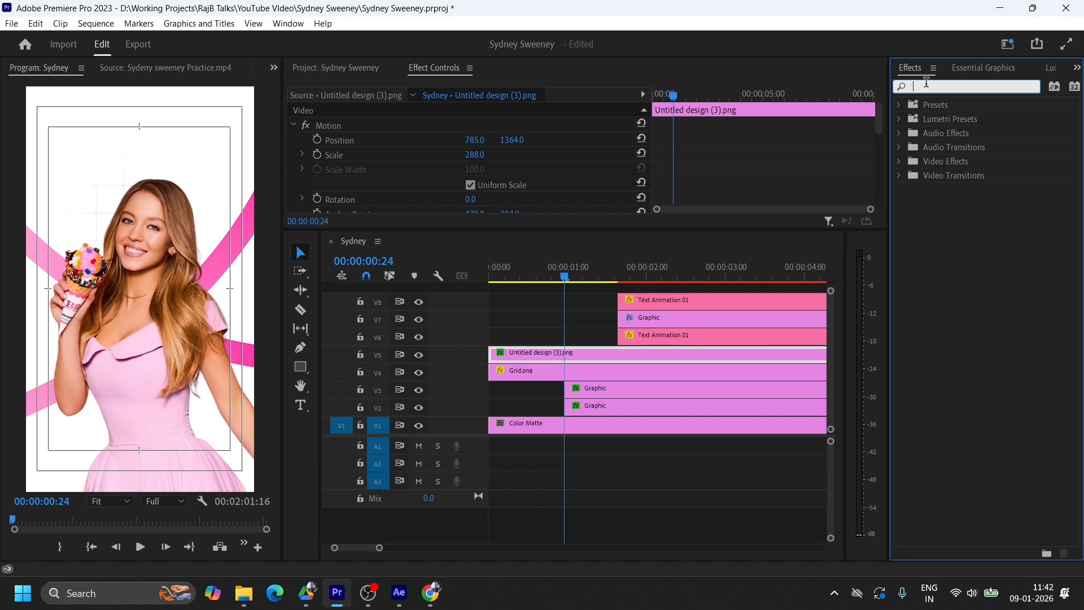
pyautogui.write('tr')
pyautogui.write('ns')
pyautogui.press('BackSpace')
pyautogui.press('BackSpace')
pyautogui.press('BackSpace')
pyautogui.press('BackSpace')
pyautogui.press('BackSpace')
pyautogui.write('a')
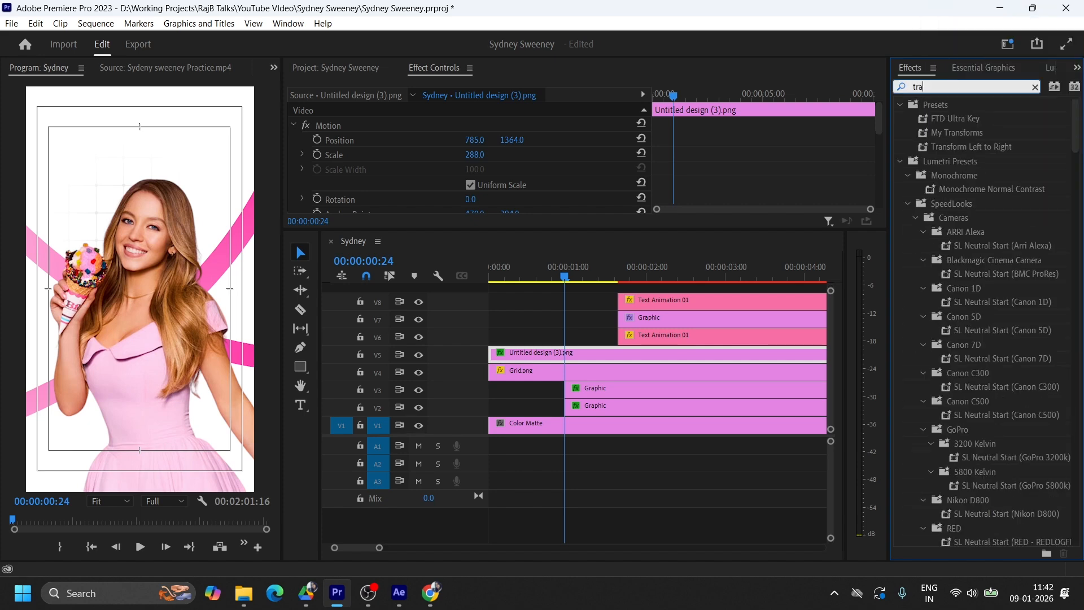
pyautogui.write('nsf')
pyautogui.moveTo(956, 245); pyautogui.dragTo(716, 337)
# Keyframe the cutout's Transform position at 470, 394 on 00:00:00:24 and at 470, 953 on the first frame.
pyautogui.scroll(-8, 744, 253)
pyautogui.scroll(3, 744, 253)
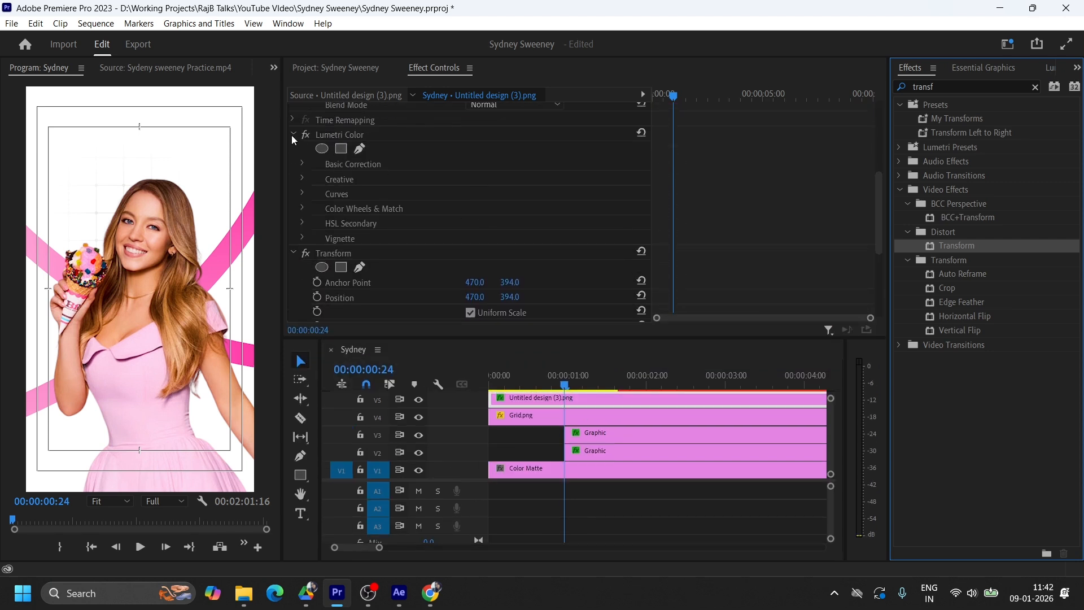
pyautogui.click(293, 135)
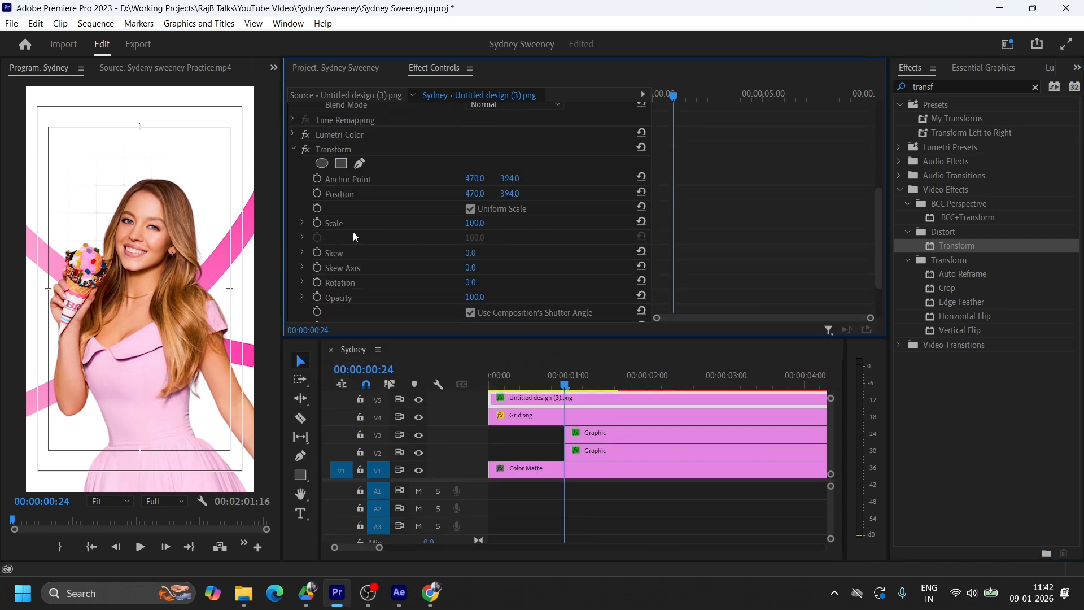
pyautogui.click(317, 194)
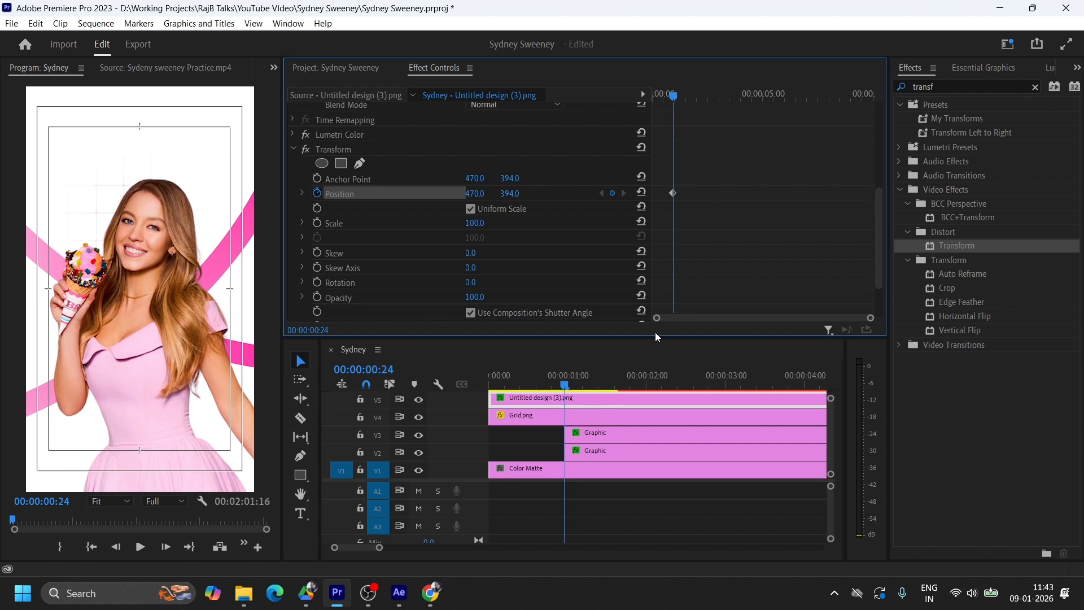
pyautogui.moveTo(662, 337); pyautogui.dragTo(662, 314)
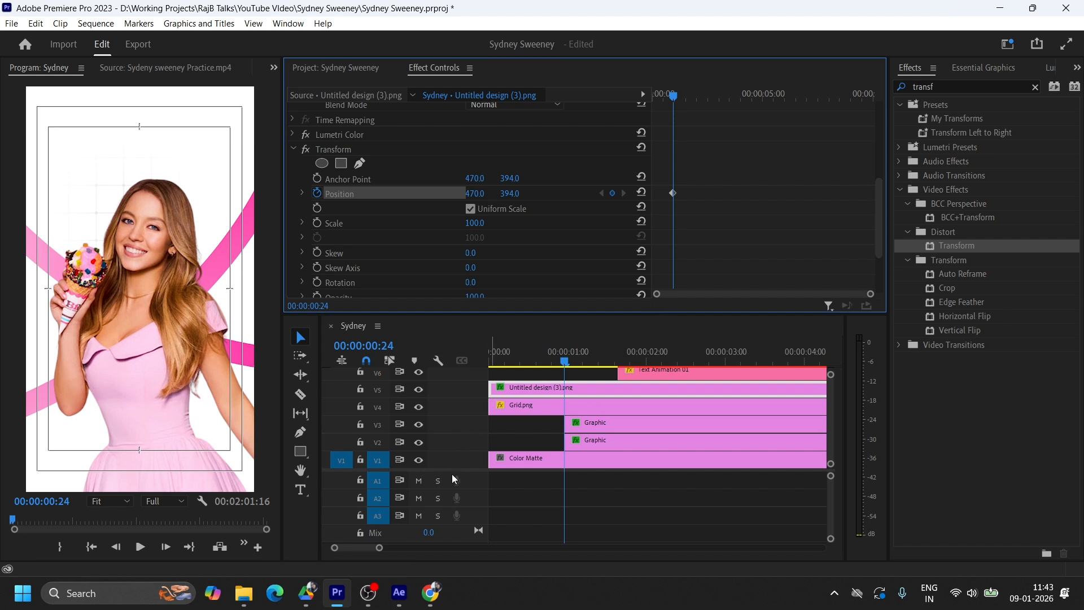
pyautogui.scroll(1, 461, 471)
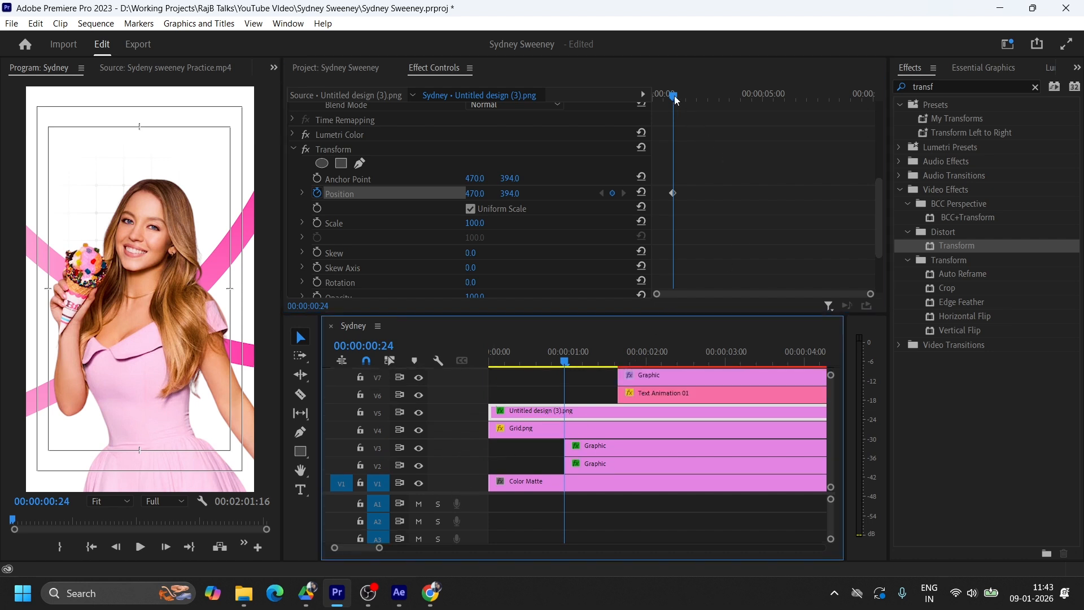
pyautogui.moveTo(676, 100); pyautogui.dragTo(644, 101)
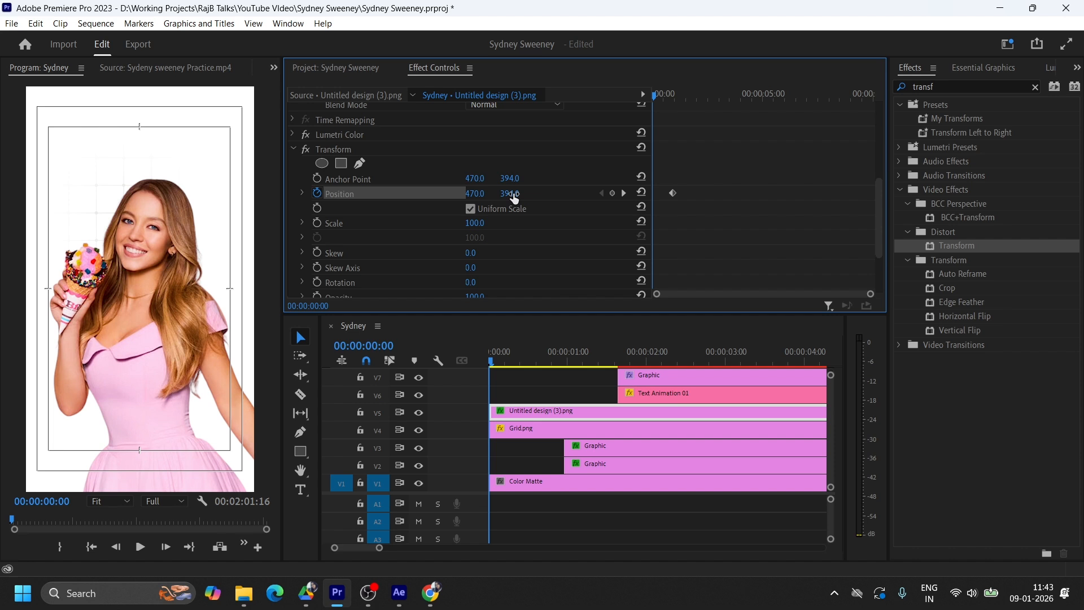
pyautogui.moveTo(510, 194); pyautogui.dragTo(820, 194)
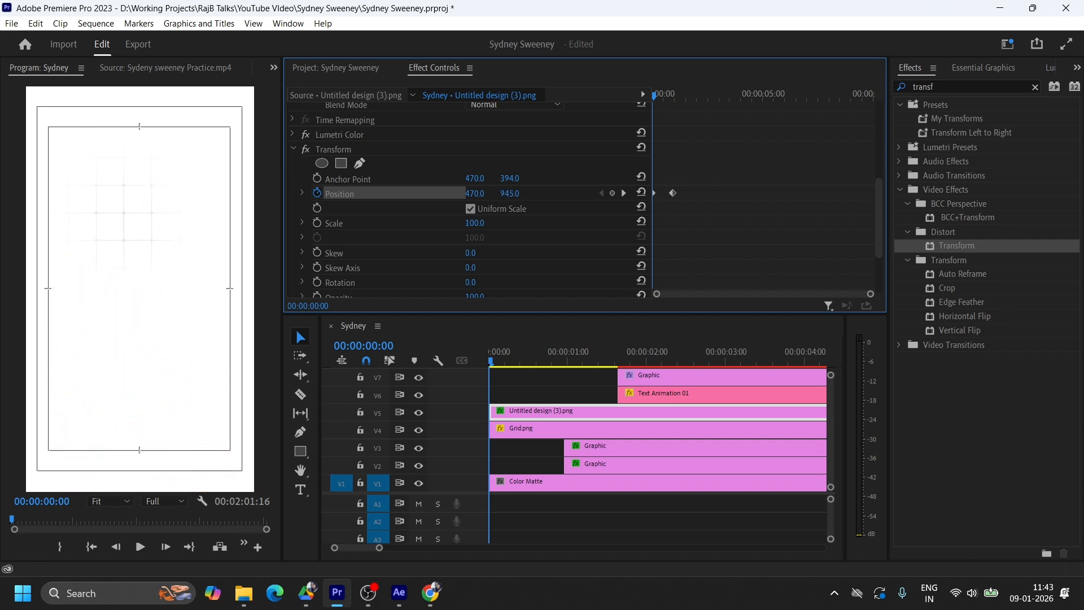
# Set the cutout's Transform shutter angle to 180 and turn off Use Composition's Shutter Angle.
pyautogui.moveTo(663, 94)
pyautogui.mouseDown()
pyautogui.moveTo(693, 93)
pyautogui.moveTo(644, 94)
pyautogui.moveTo(677, 102)
pyautogui.mouseUp()
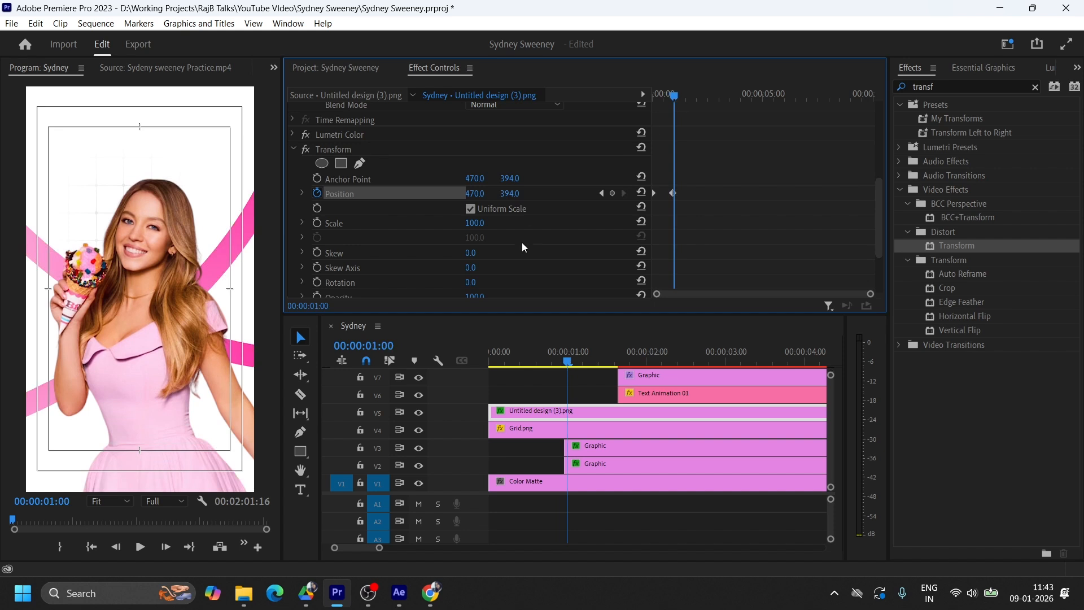
pyautogui.scroll(-5, 522, 246)
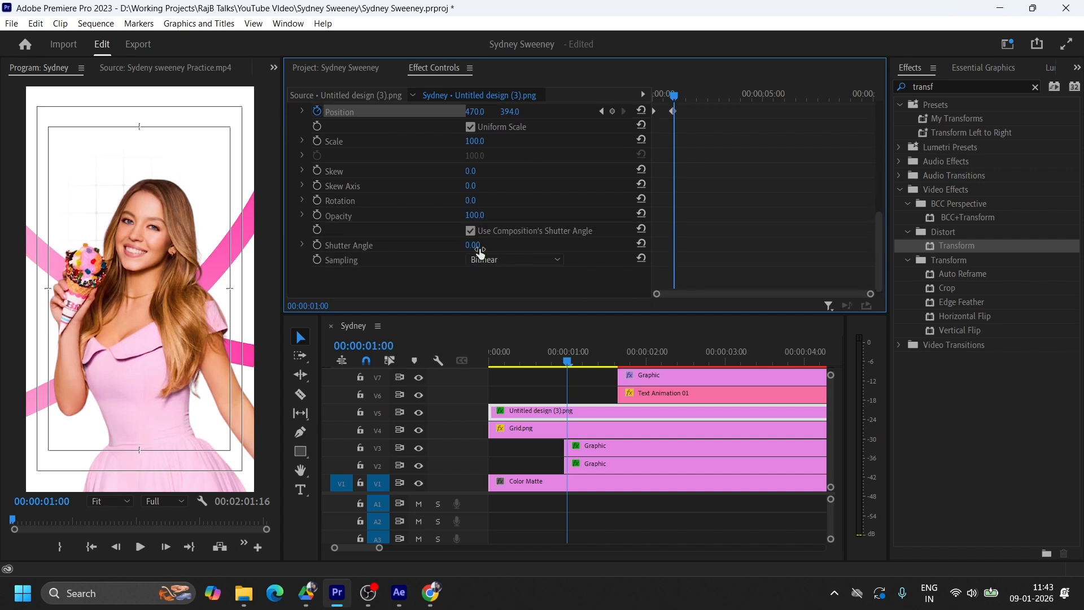
pyautogui.click(470, 244)
pyautogui.write('180')
pyautogui.press('Return')
pyautogui.click(479, 228)
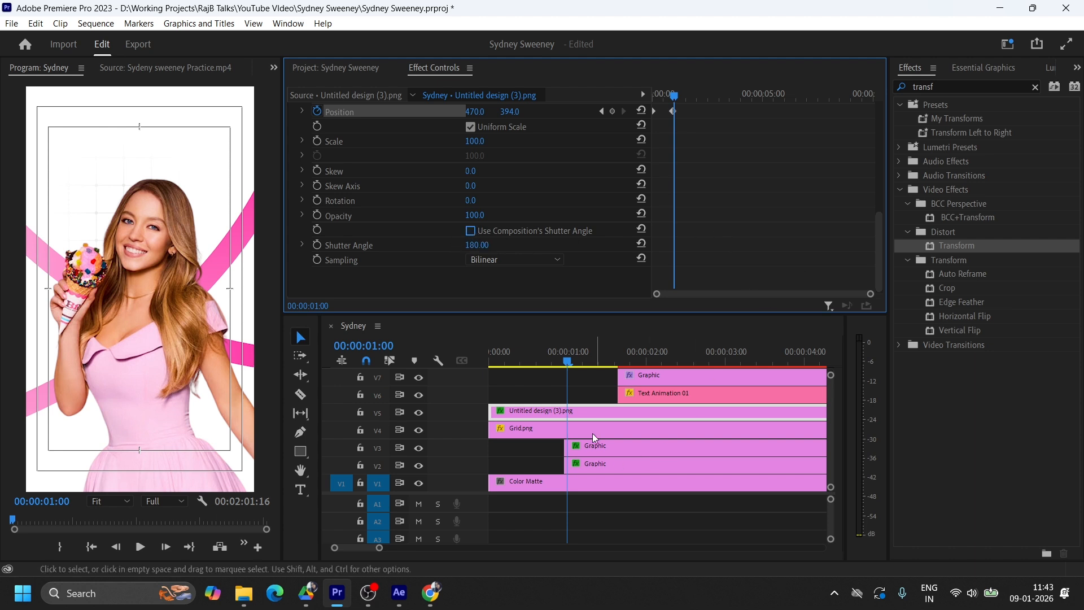
# Apply Ease In and Ease Out temporal interpolation to the cutout's Transform position keyframes.
pyautogui.scroll(3, 718, 241)
pyautogui.moveTo(674, 95)
pyautogui.mouseDown()
pyautogui.moveTo(650, 99)
pyautogui.moveTo(678, 101)
pyautogui.mouseUp()
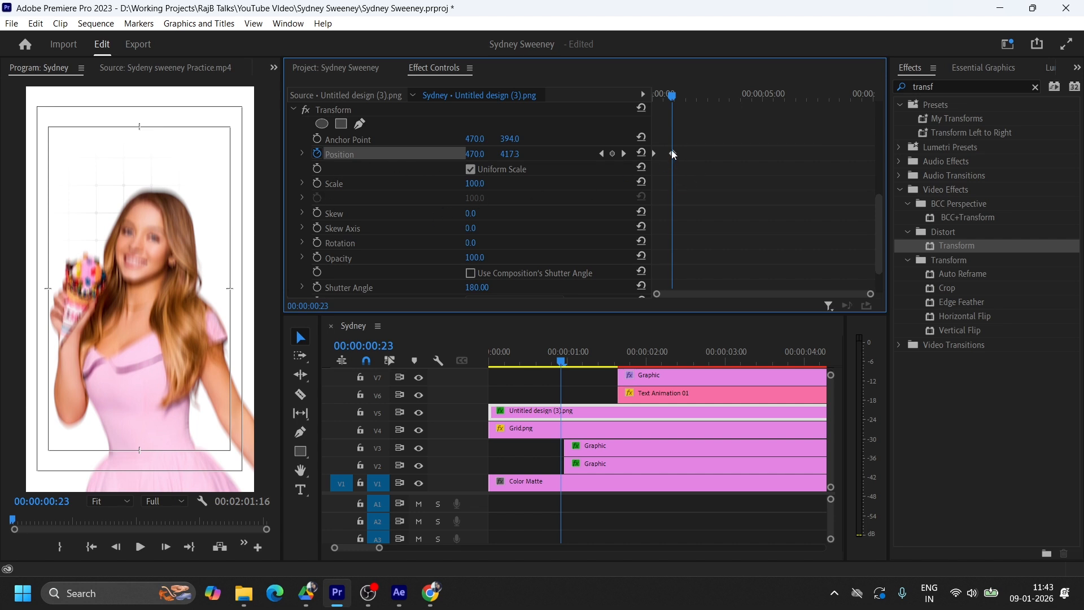
pyautogui.rightClick(673, 154)
pyautogui.moveTo(767, 266)
pyautogui.click(849, 343)
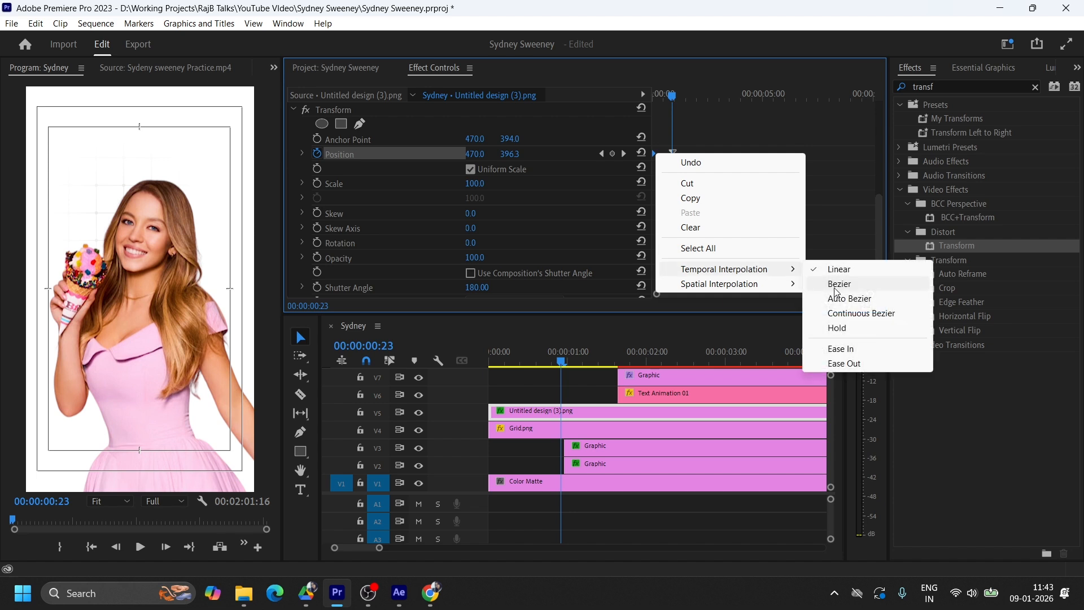
pyautogui.click(842, 364)
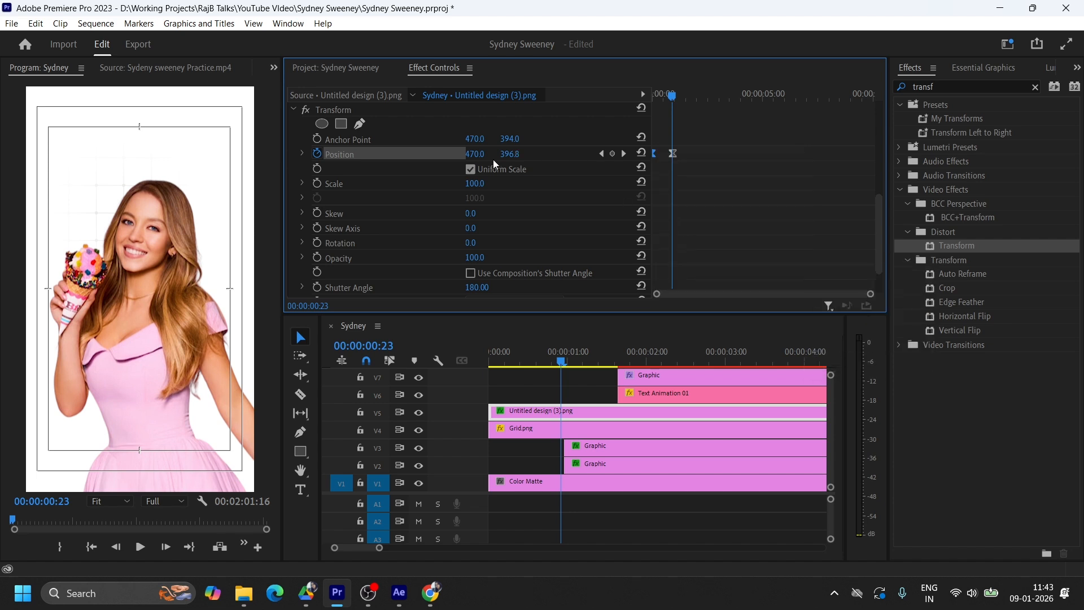
# Reshape the cutout's position velocity curve so the movement starts fast and slows gradually into the second keyframe.
pyautogui.click(302, 153)
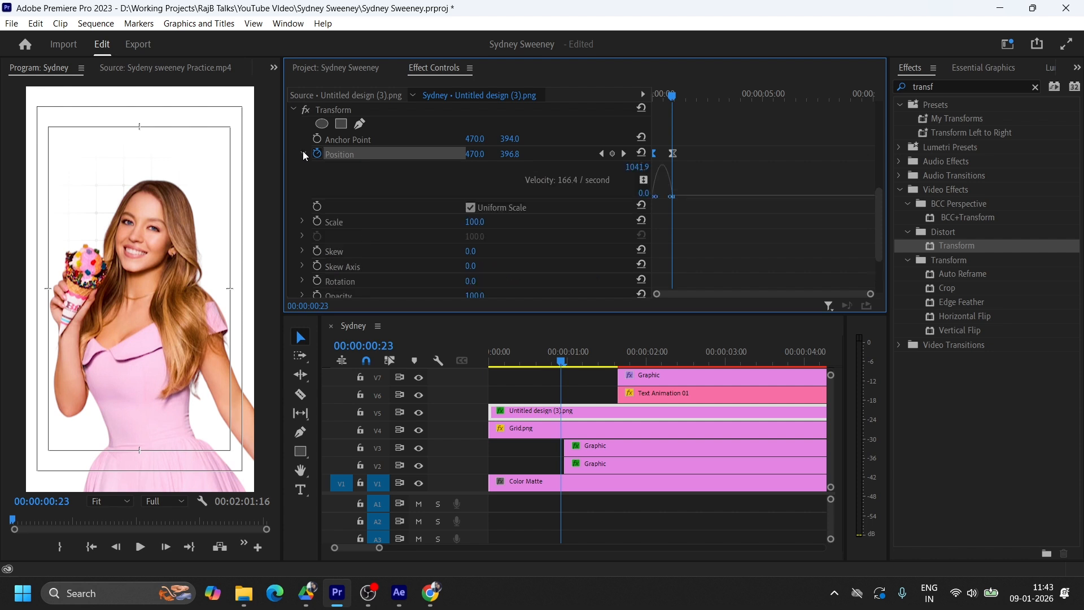
pyautogui.click(303, 152)
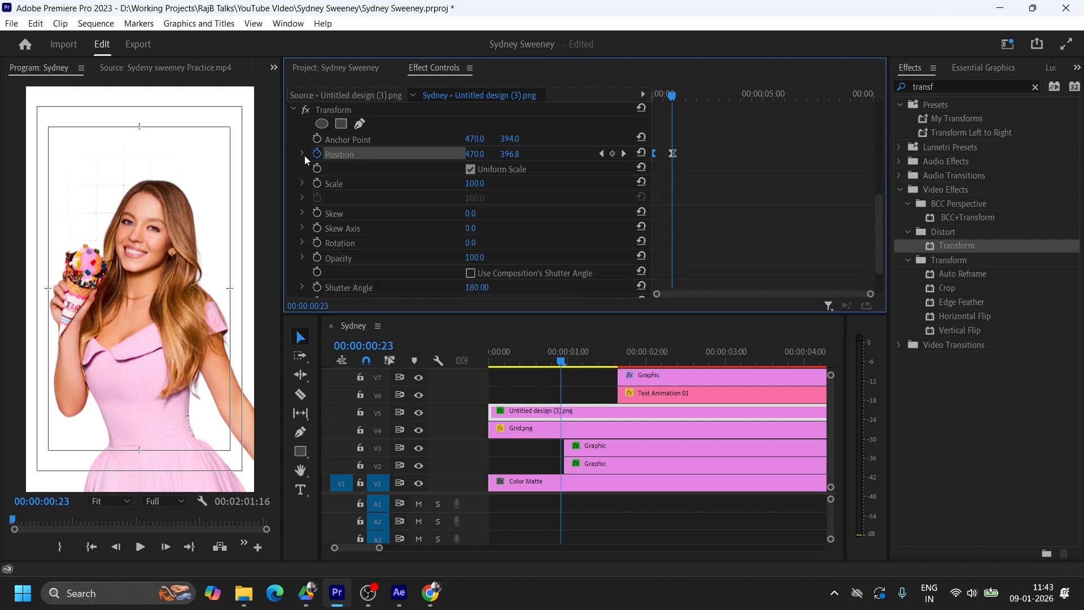
pyautogui.click(302, 152)
pyautogui.click(303, 152)
pyautogui.click(302, 151)
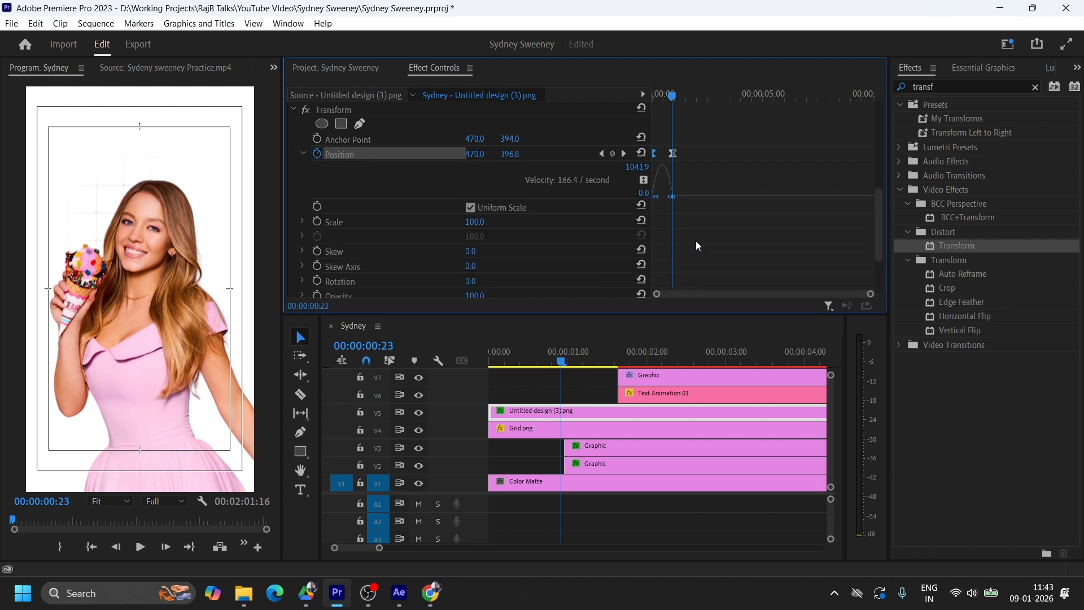
pyautogui.moveTo(870, 295); pyautogui.dragTo(789, 296)
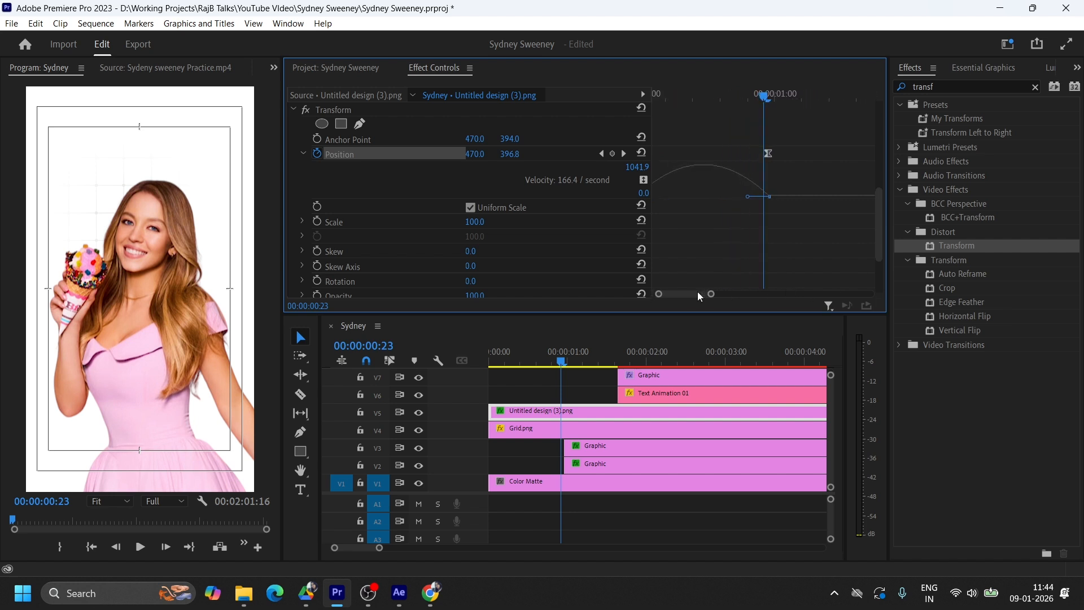
pyautogui.moveTo(698, 292); pyautogui.dragTo(690, 288)
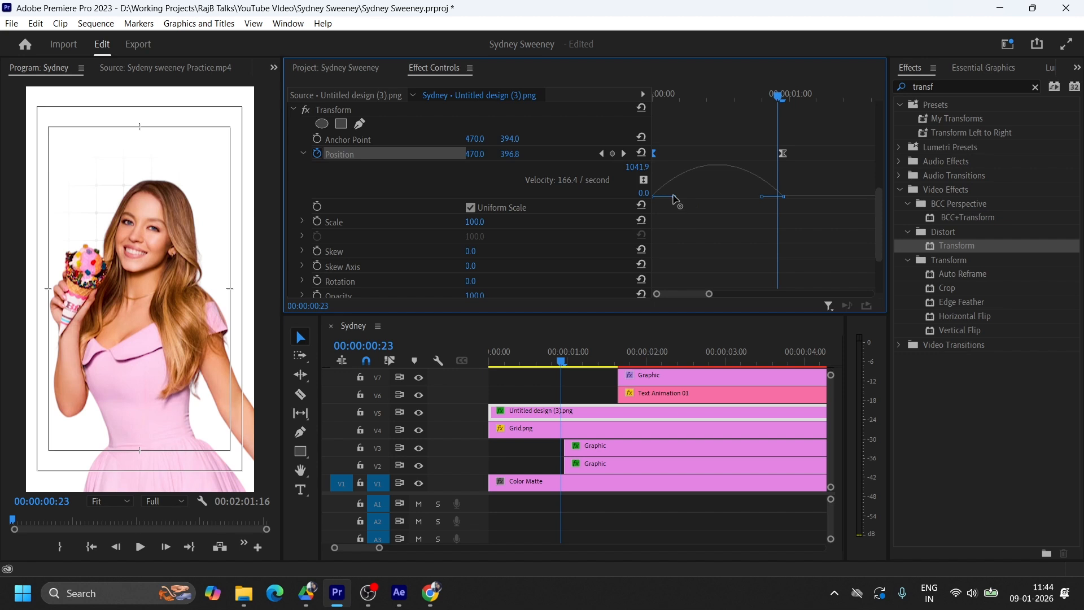
pyautogui.moveTo(674, 196); pyautogui.dragTo(647, 193)
pyautogui.moveTo(760, 194); pyautogui.dragTo(743, 196)
# Play the sequence from the start to check the cutout's rising motion.
pyautogui.moveTo(569, 354); pyautogui.dragTo(479, 356)
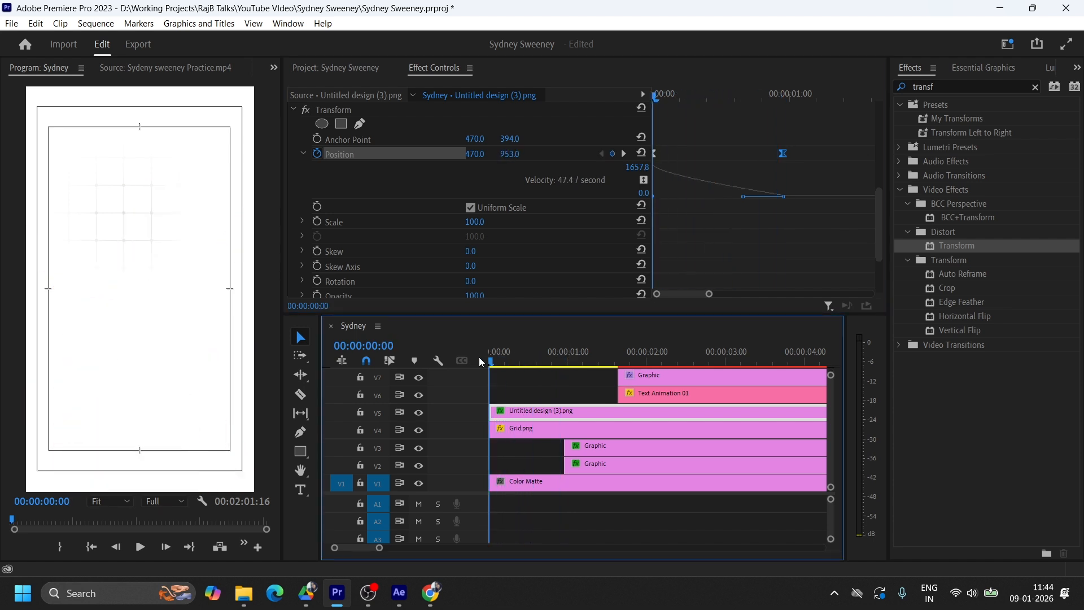
pyautogui.press('space')
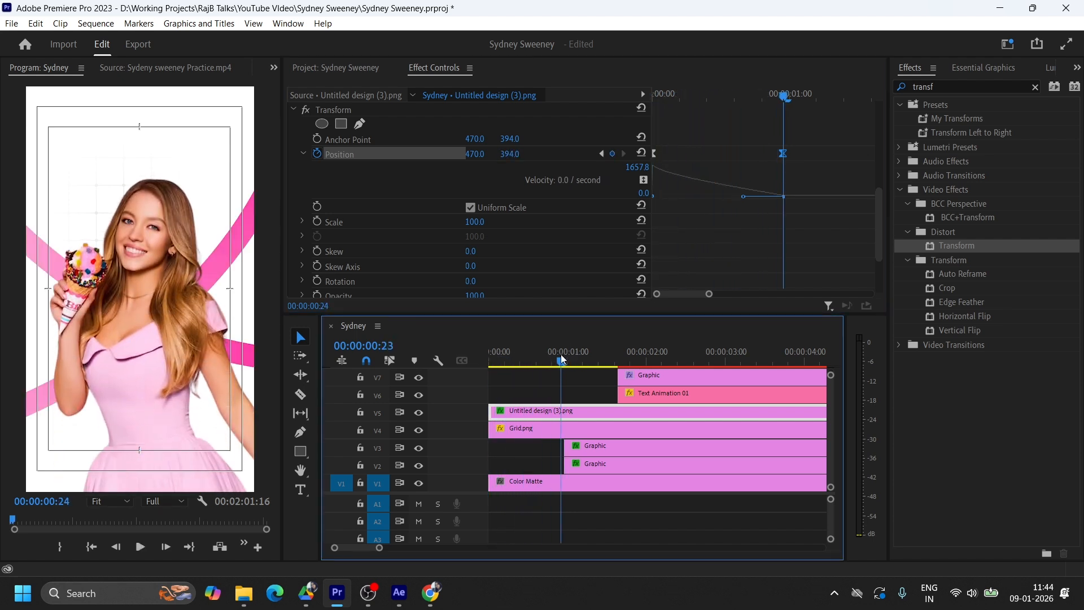
pyautogui.press('space')
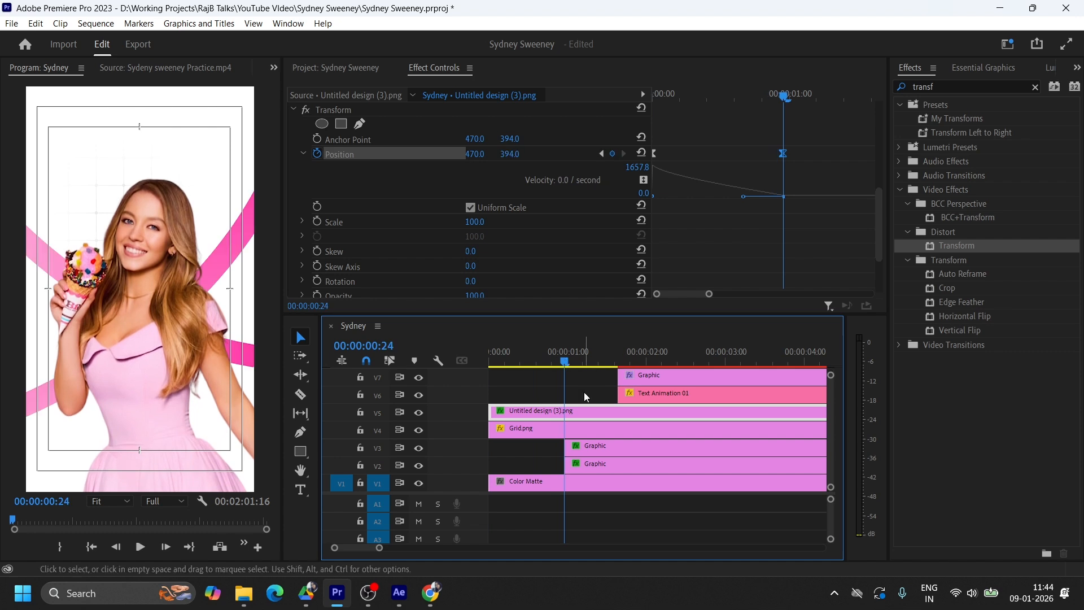
# Find the Linear Wipe video effect and apply it to the stripe graphic on V3.
pyautogui.click(601, 448)
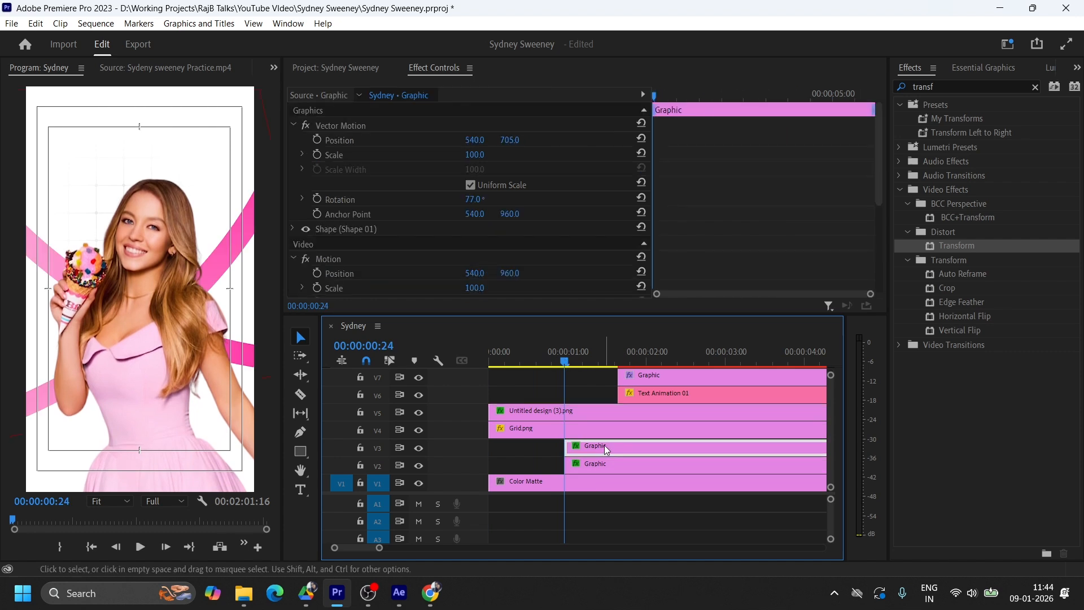
pyautogui.click(954, 86)
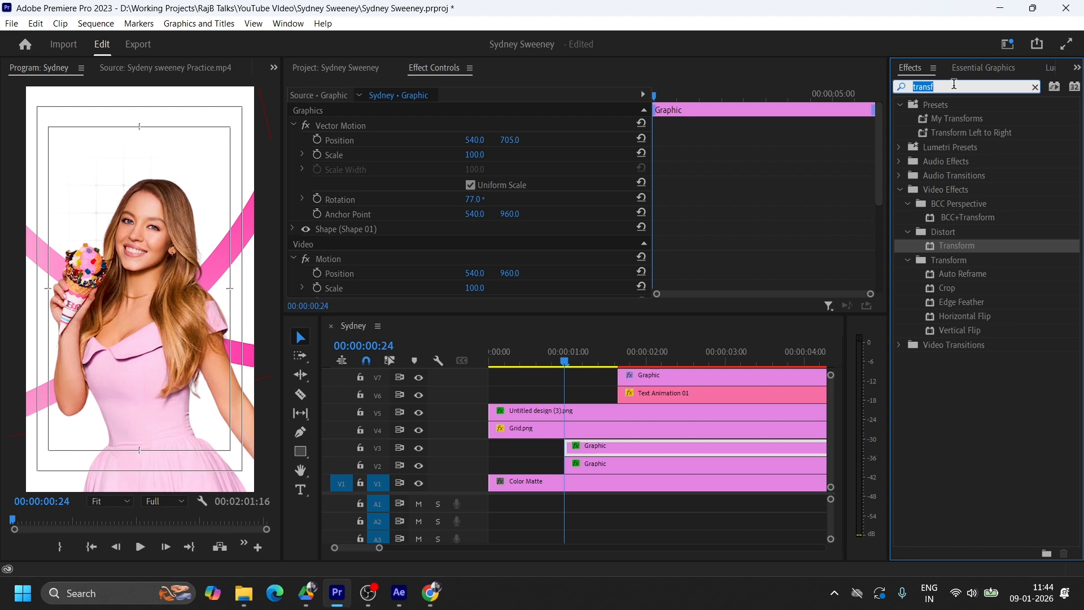
pyautogui.write('lu')
pyautogui.press('BackSpace')
pyautogui.press('BackSpace')
pyautogui.press('BackSpace')
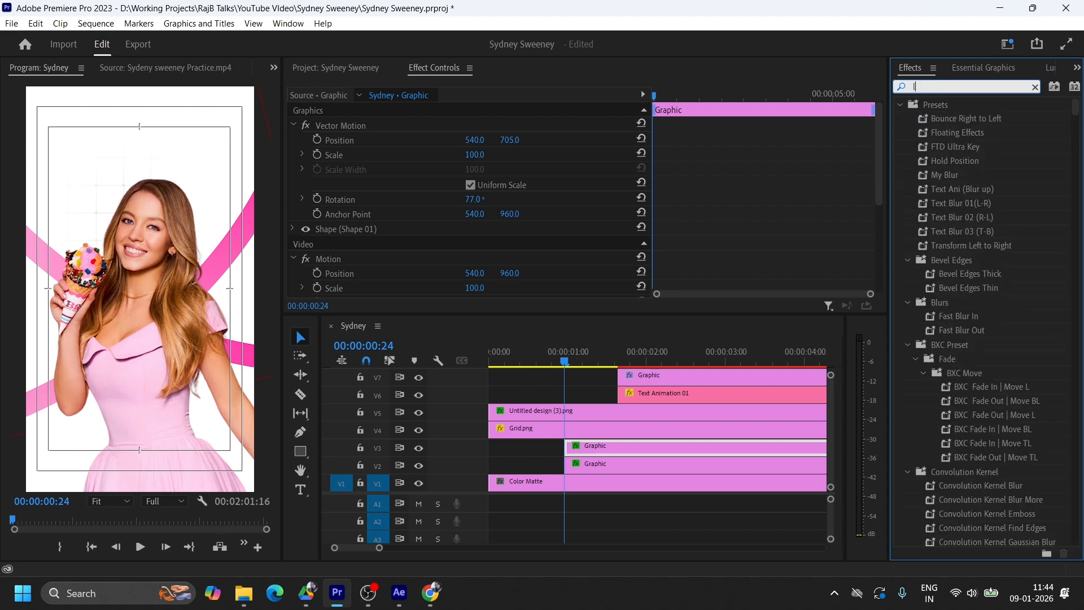
pyautogui.write('linear')
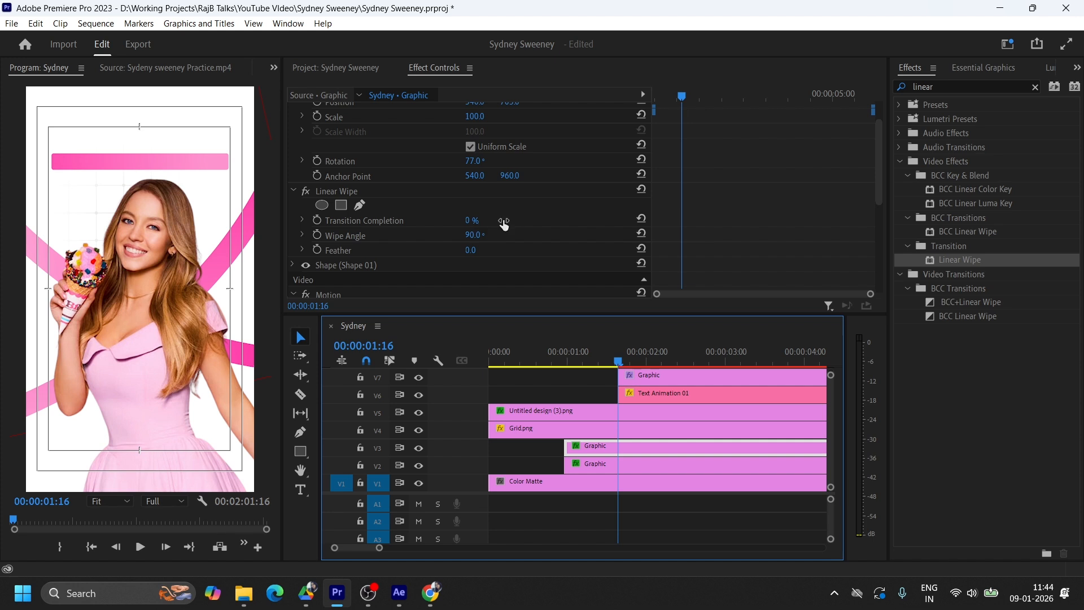
# Keyframe the V3 stripe's Linear Wipe transition completion at 0% on 00:00:01:16 and 100% on 00:00:00:24.
pyautogui.moveTo(472, 222); pyautogui.dragTo(530, 222)
pyautogui.hotkey('ctrl', 'z')
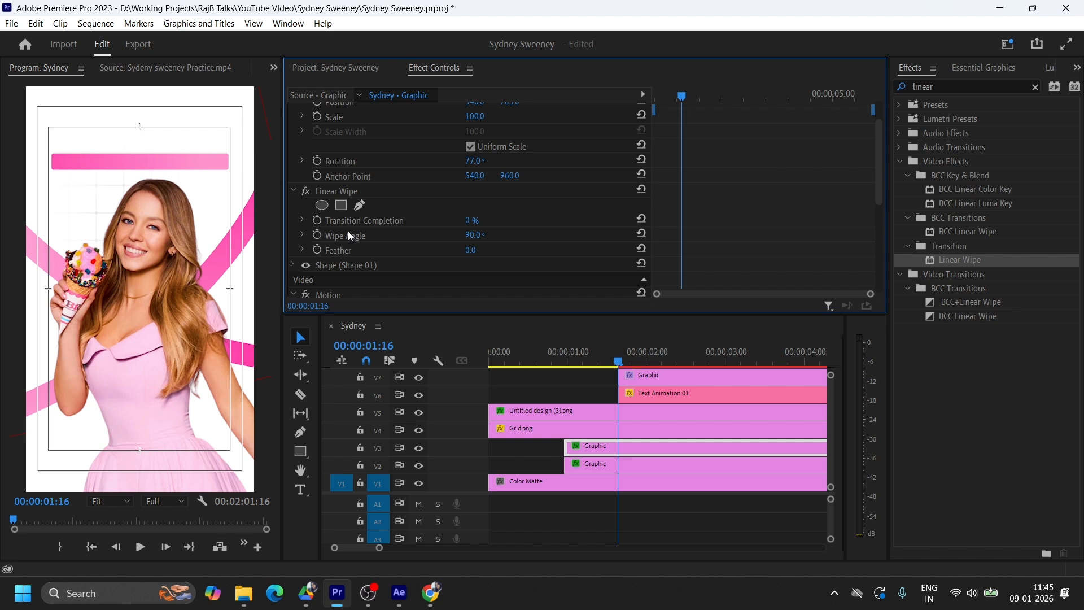
pyautogui.click(318, 220)
pyautogui.moveTo(681, 102); pyautogui.dragTo(649, 97)
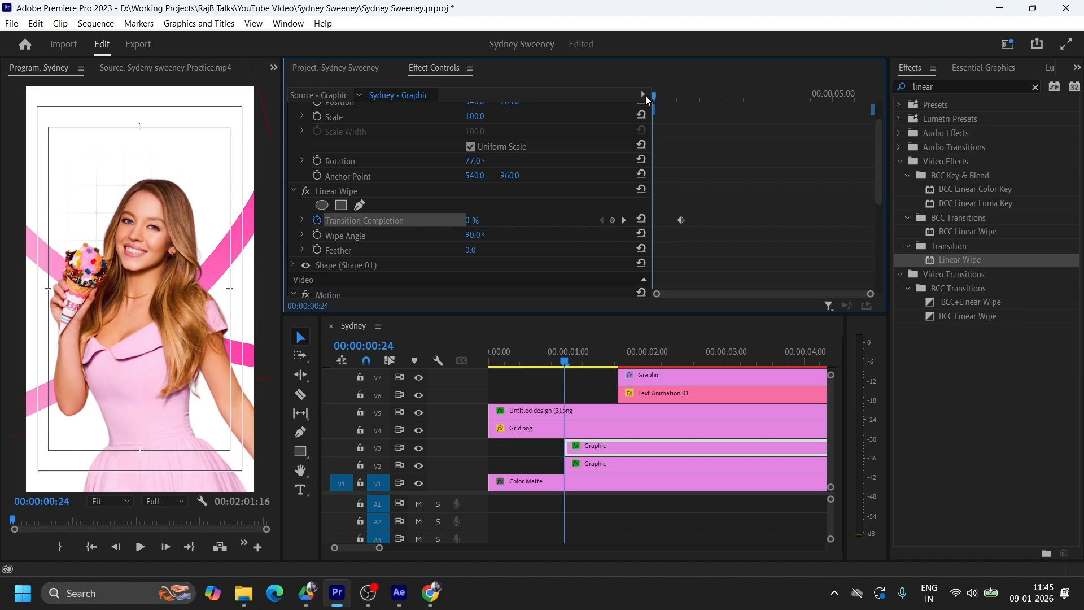
pyautogui.moveTo(471, 222); pyautogui.dragTo(528, 222)
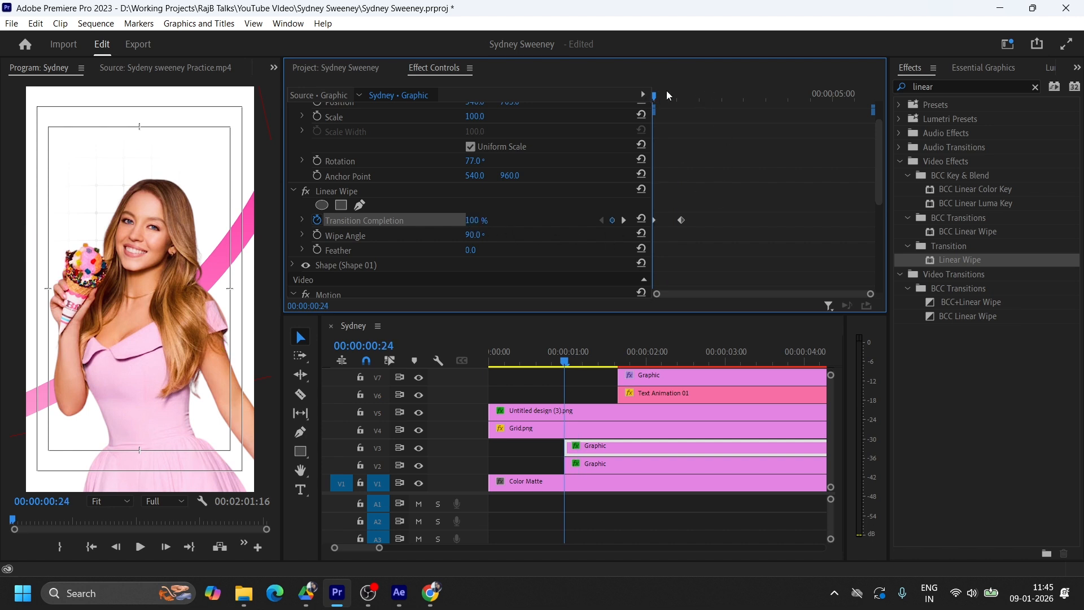
# Apply Ease In to the V3 stripe's final Transition Completion keyframe and Ease Out to its first one.
pyautogui.moveTo(655, 100); pyautogui.dragTo(683, 99)
pyautogui.moveTo(871, 294); pyautogui.dragTo(757, 294)
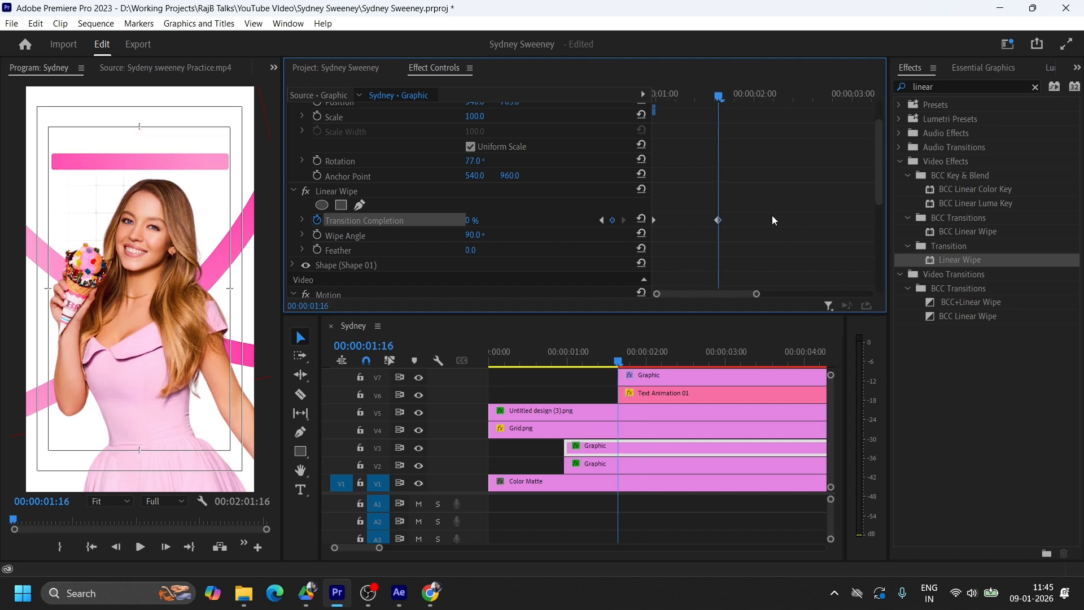
pyautogui.rightClick(718, 219)
pyautogui.click(779, 418)
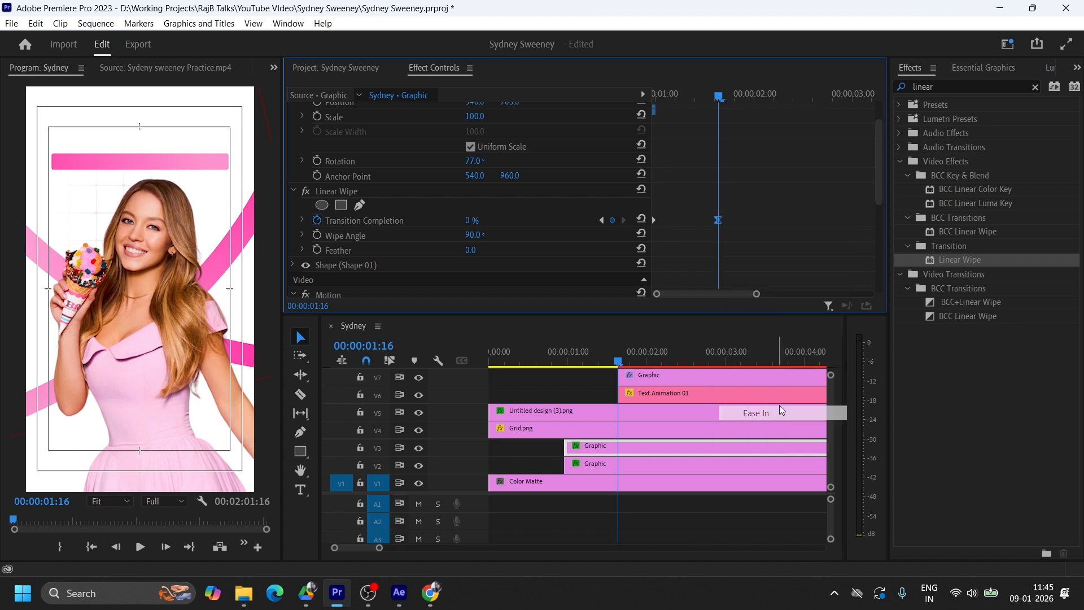
pyautogui.rightClick(652, 218)
pyautogui.click(694, 429)
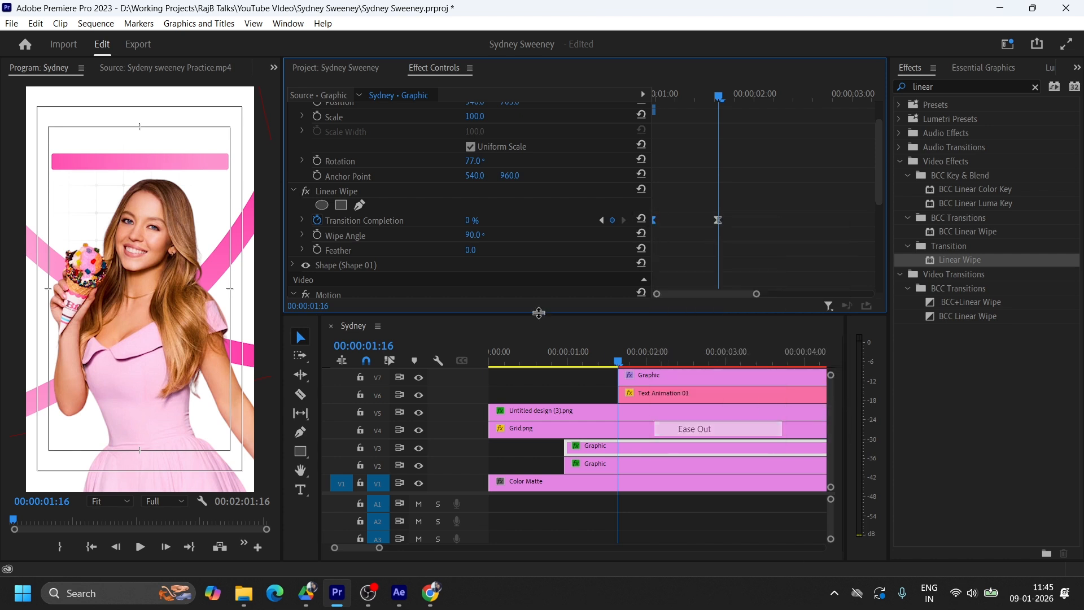
# Reshape the V3 stripe's Transition Completion velocity curve so the wipe starts fast and slows gradually into the final keyframe.
pyautogui.click(302, 220)
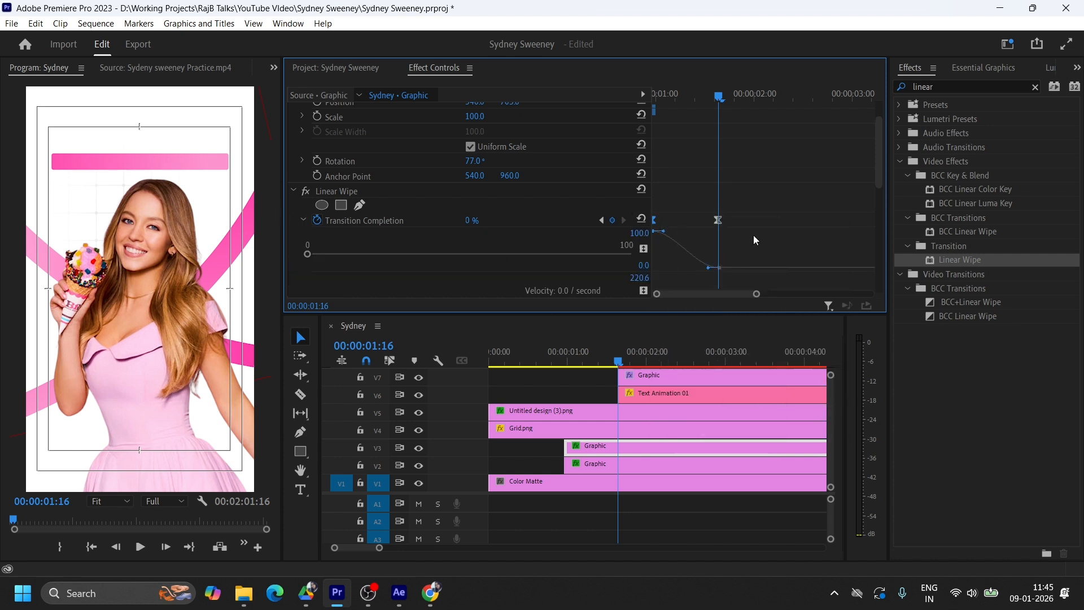
pyautogui.scroll(-2, 753, 239)
pyautogui.moveTo(664, 235); pyautogui.dragTo(636, 247)
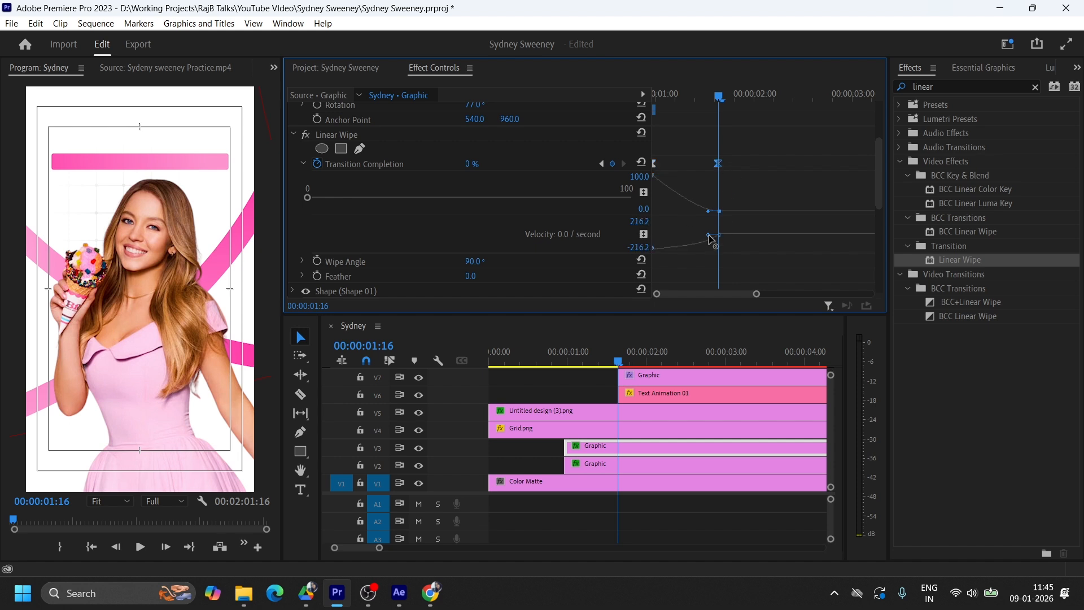
pyautogui.moveTo(709, 235); pyautogui.dragTo(699, 233)
pyautogui.moveTo(545, 357); pyautogui.dragTo(618, 362)
# Copy the keyframed Linear Wipe effect from the V3 stripe graphic onto the V2 stripe graphic.
pyautogui.click(624, 446)
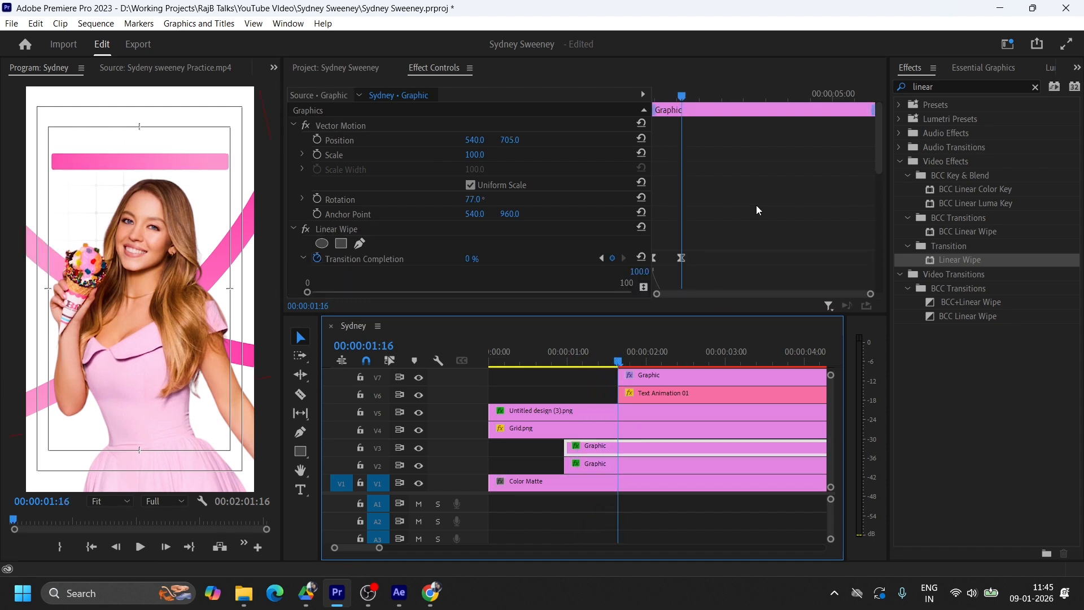
pyautogui.click(293, 227)
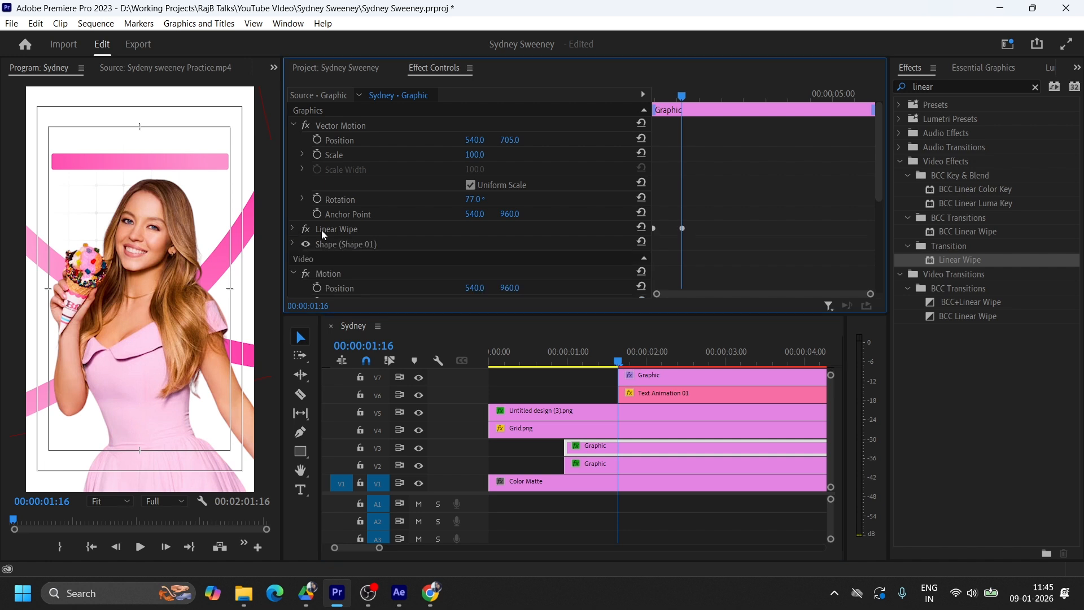
pyautogui.click(347, 228)
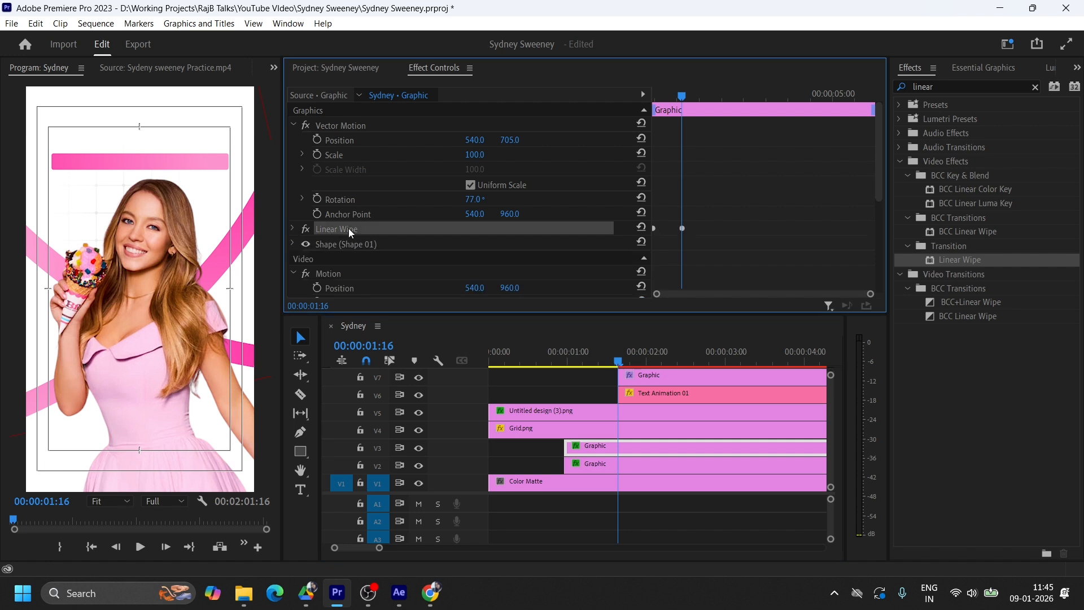
pyautogui.click(592, 466)
pyautogui.scroll(-2, 728, 230)
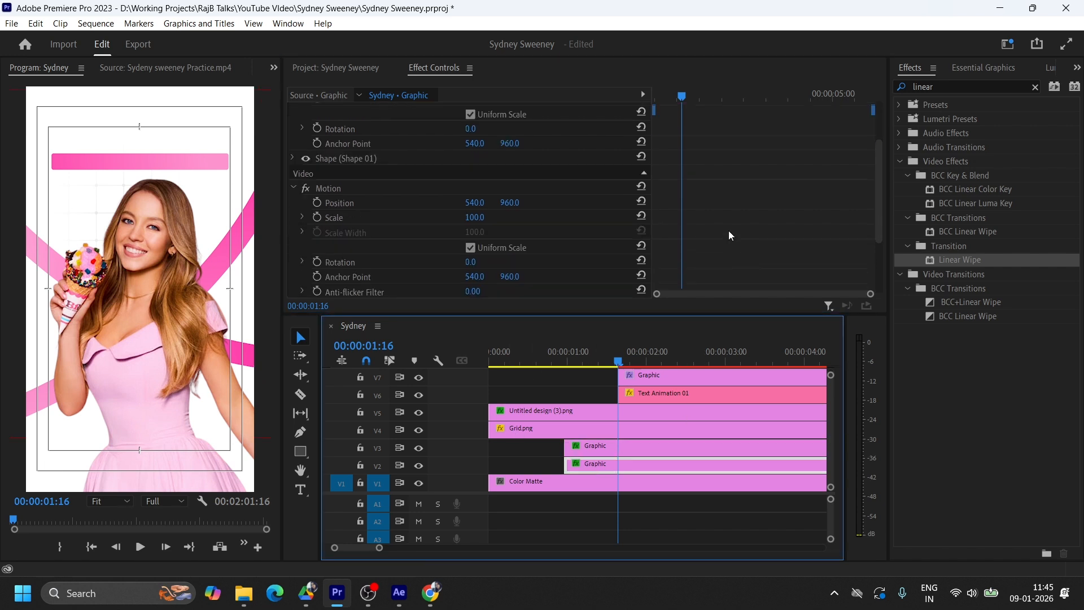
pyautogui.scroll(-2, 728, 236)
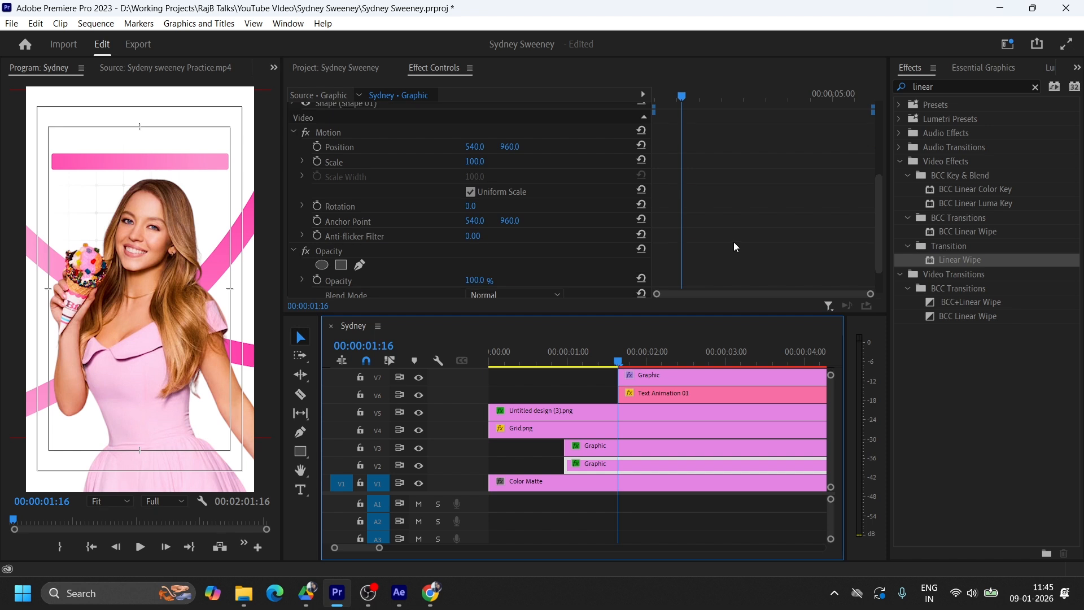
pyautogui.scroll(-1, 733, 241)
pyautogui.scroll(5, 731, 237)
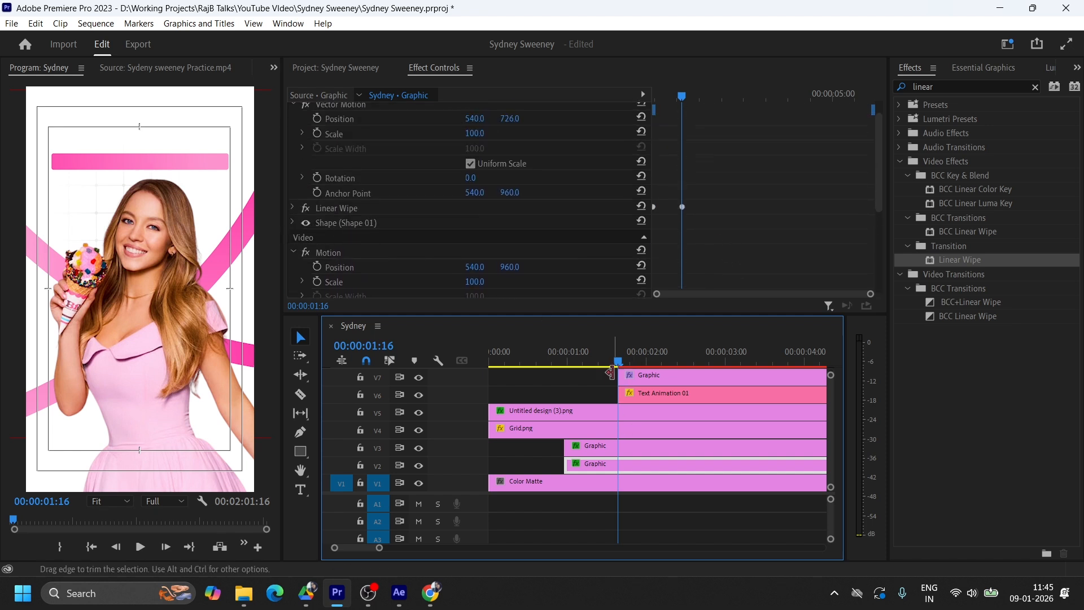
# Play the sequence from the start to check both stripes wiping on behind the cutout.
pyautogui.click(555, 361)
pyautogui.moveTo(562, 366); pyautogui.dragTo(472, 356)
pyautogui.press('space')
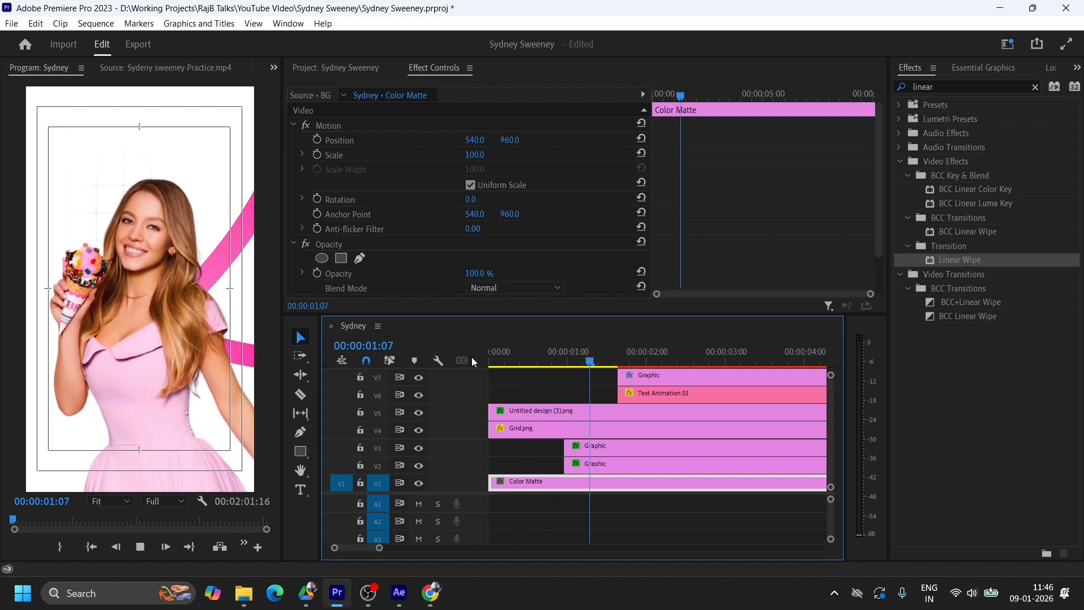
pyautogui.click(617, 354)
pyautogui.moveTo(617, 355); pyautogui.dragTo(453, 355)
pyautogui.press('space')
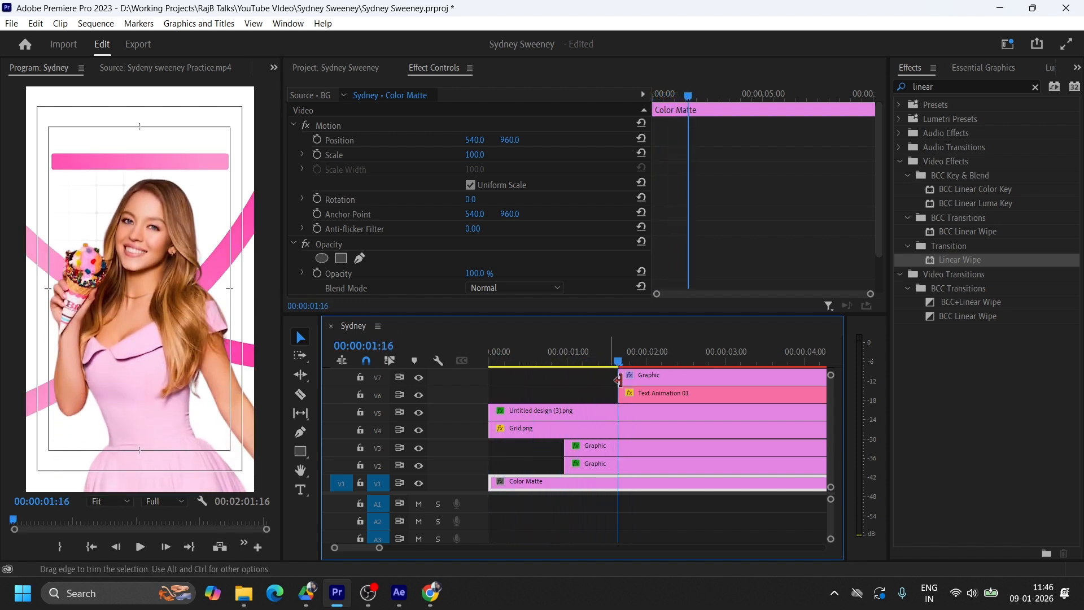
# Slow the V3 stripe's wipe by moving its final Transition Completion keyframe to 00:00:02:12.
pyautogui.click(625, 446)
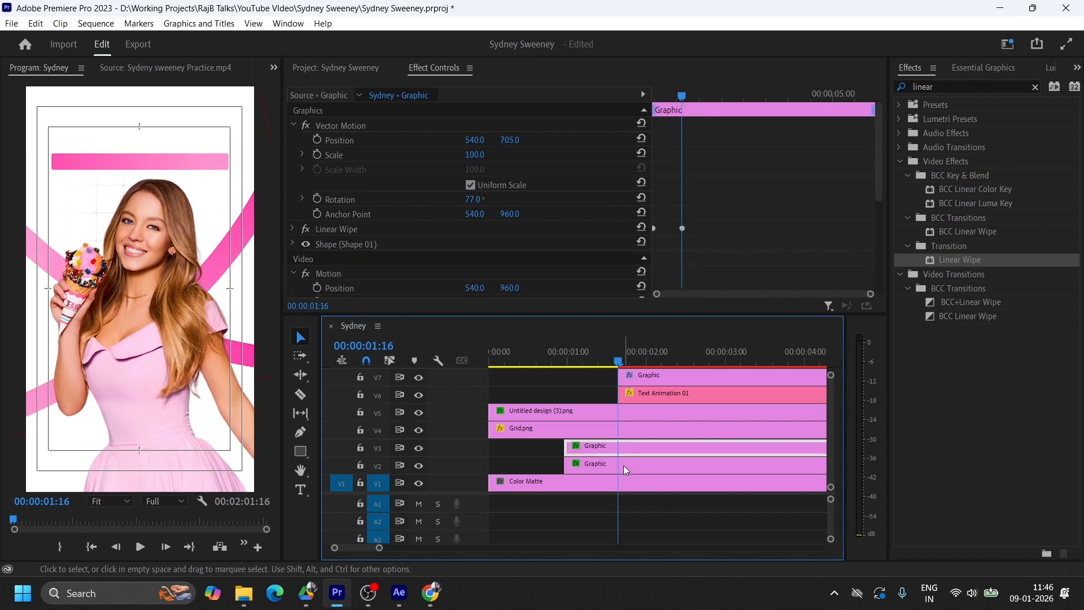
pyautogui.click(616, 462)
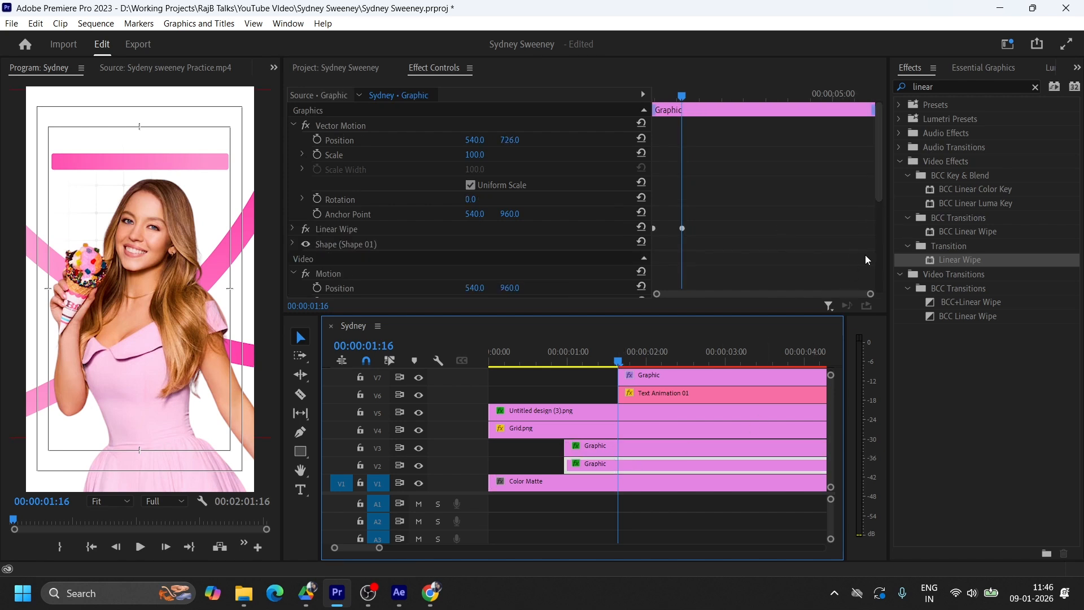
pyautogui.click(631, 441)
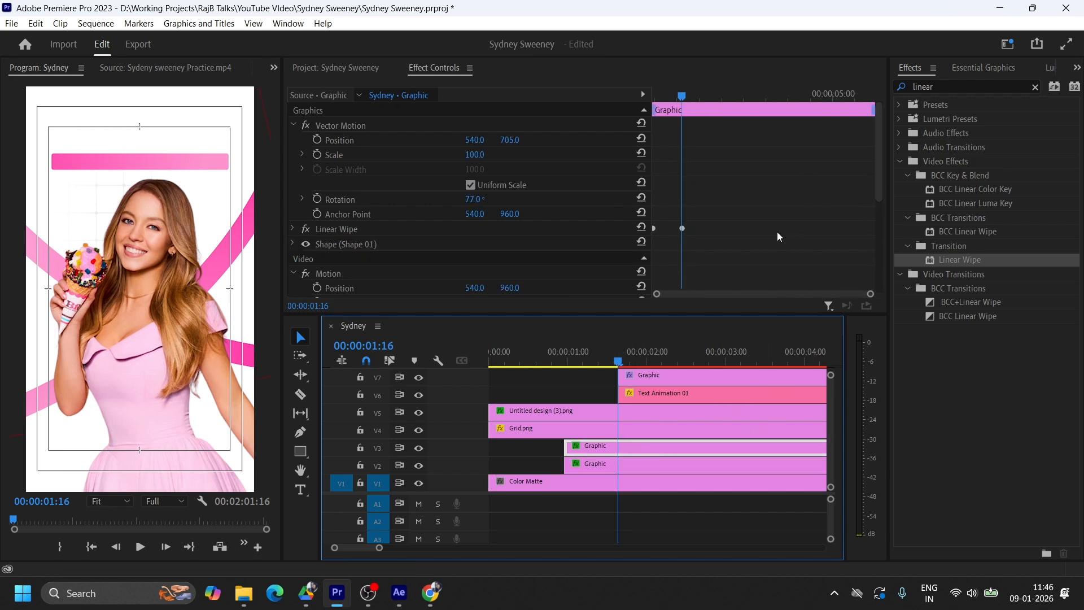
pyautogui.click(292, 228)
pyautogui.scroll(-2, 804, 226)
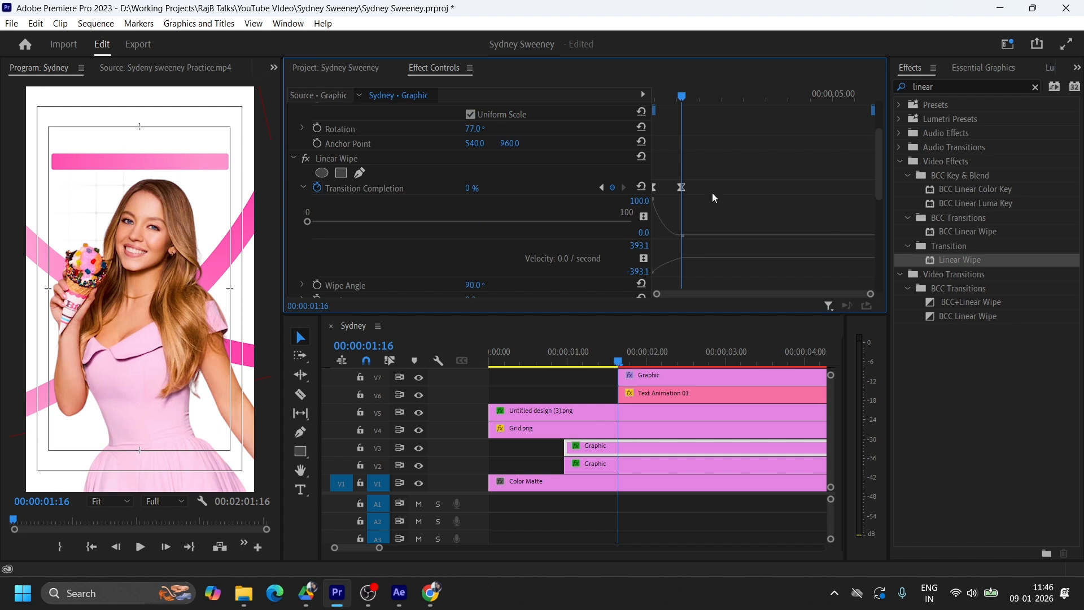
pyautogui.moveTo(682, 191); pyautogui.dragTo(720, 195)
pyautogui.moveTo(877, 193); pyautogui.dragTo(882, 221)
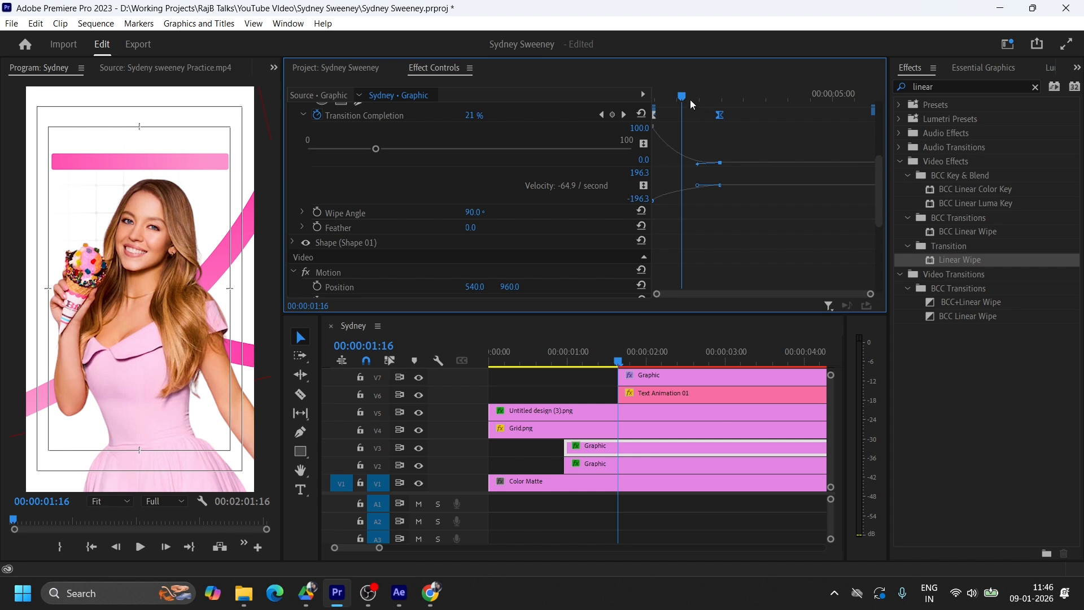
pyautogui.moveTo(690, 99); pyautogui.dragTo(719, 99)
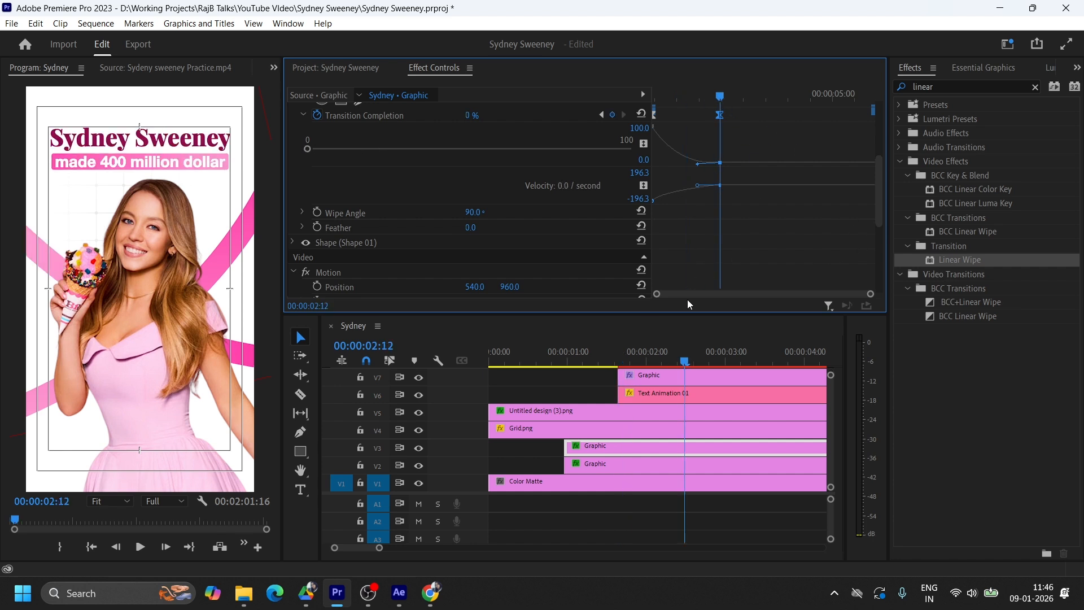
# Move the V2 stripe's final Linear Wipe Transition Completion keyframe to 00:00:02:12 to match the V3 stripe.
pyautogui.click(626, 463)
pyautogui.scroll(-2, 797, 216)
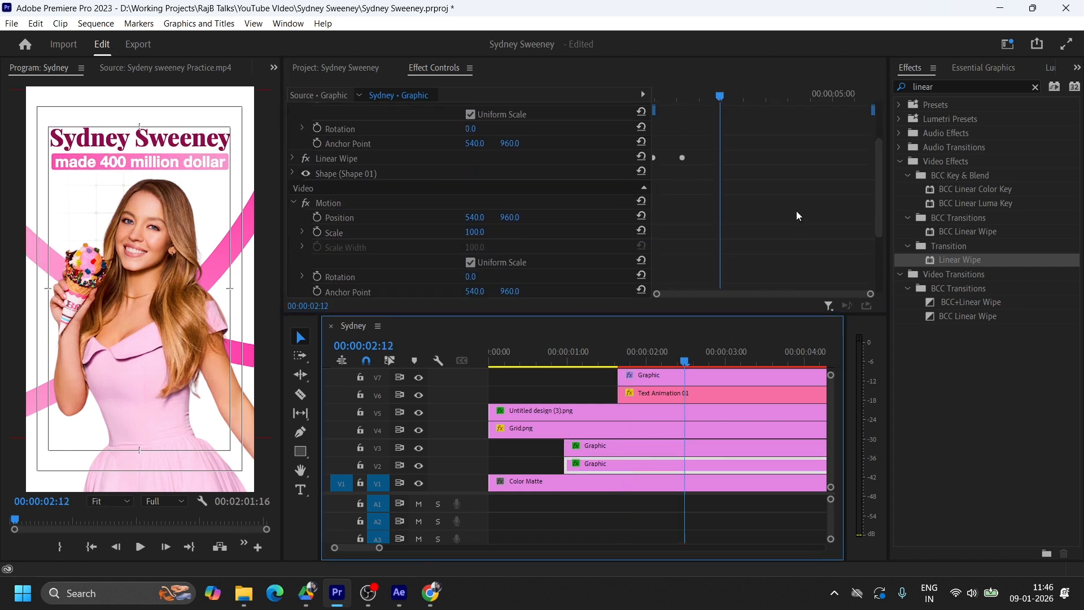
pyautogui.click(292, 159)
pyautogui.moveTo(681, 188); pyautogui.dragTo(719, 187)
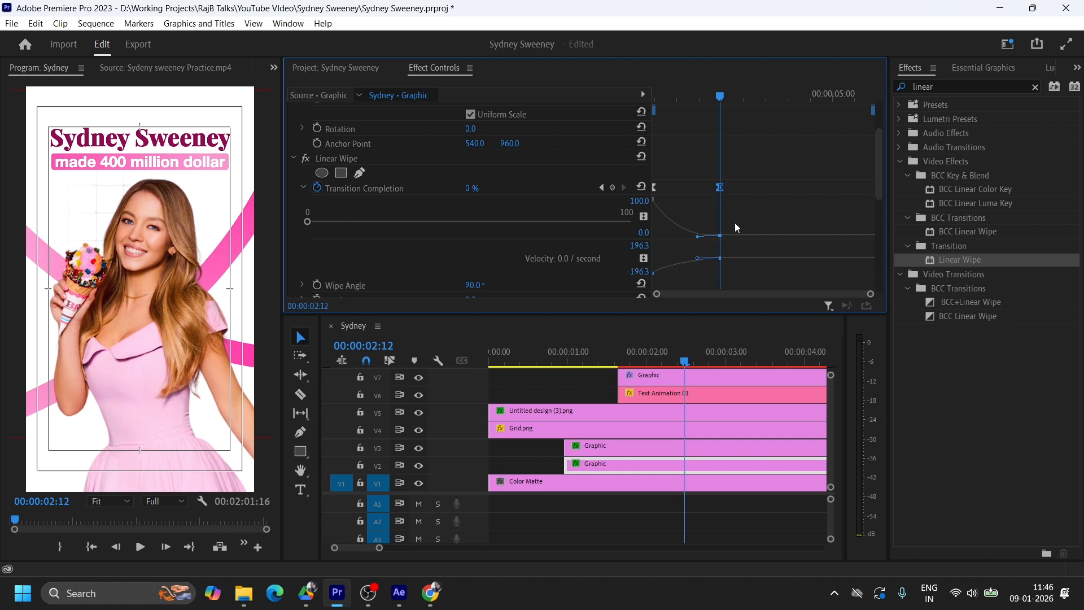
# Play the sequence from the start to review the slower stripe wipes.
pyautogui.click(570, 364)
pyautogui.press('Home')
pyautogui.press('space')
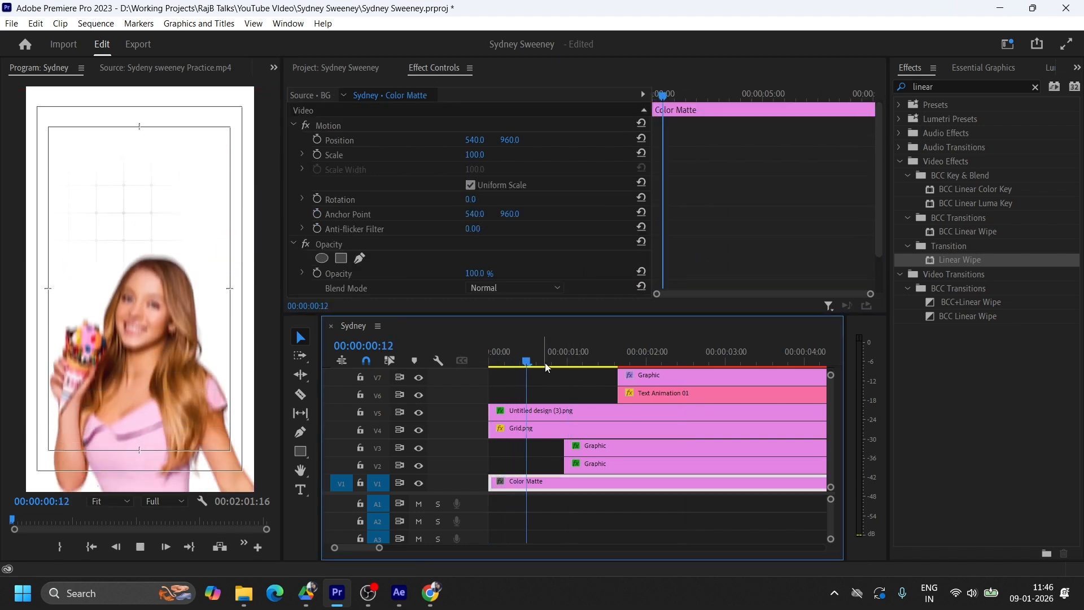
pyautogui.press('space')
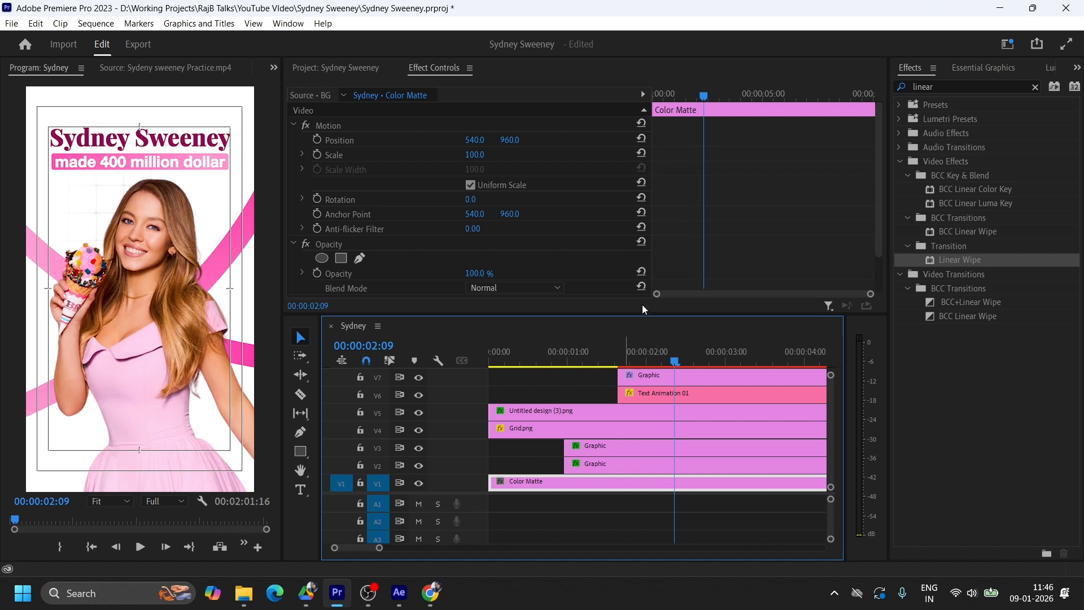
# Find the Crop video effect and apply it to the subtitle box graphic on V7.
pyautogui.moveTo(655, 313); pyautogui.dragTo(656, 281)
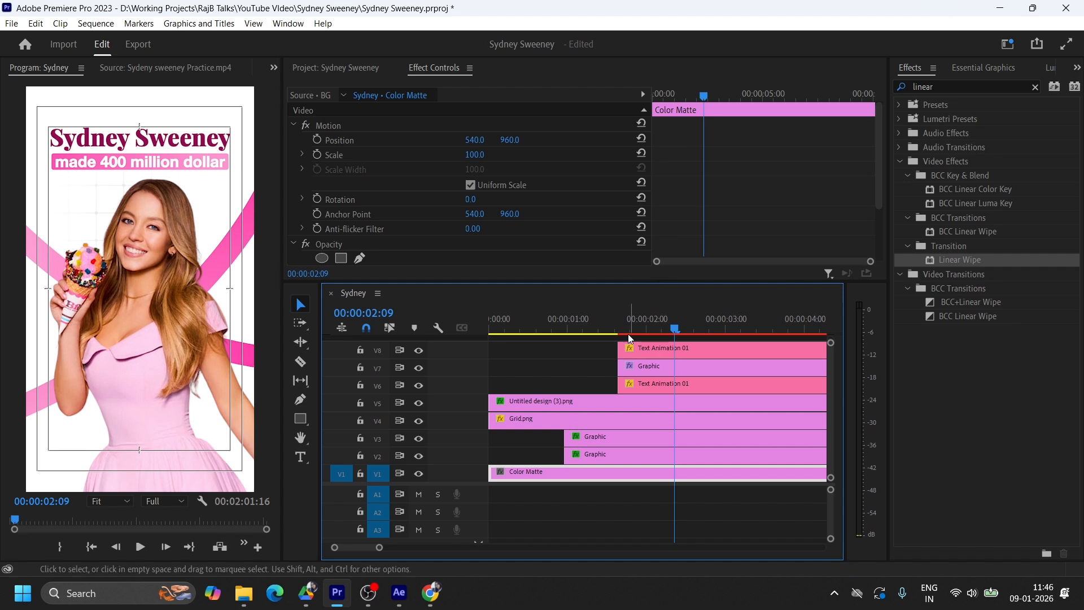
pyautogui.moveTo(619, 331); pyautogui.dragTo(674, 333)
pyautogui.click(666, 367)
pyautogui.click(944, 88)
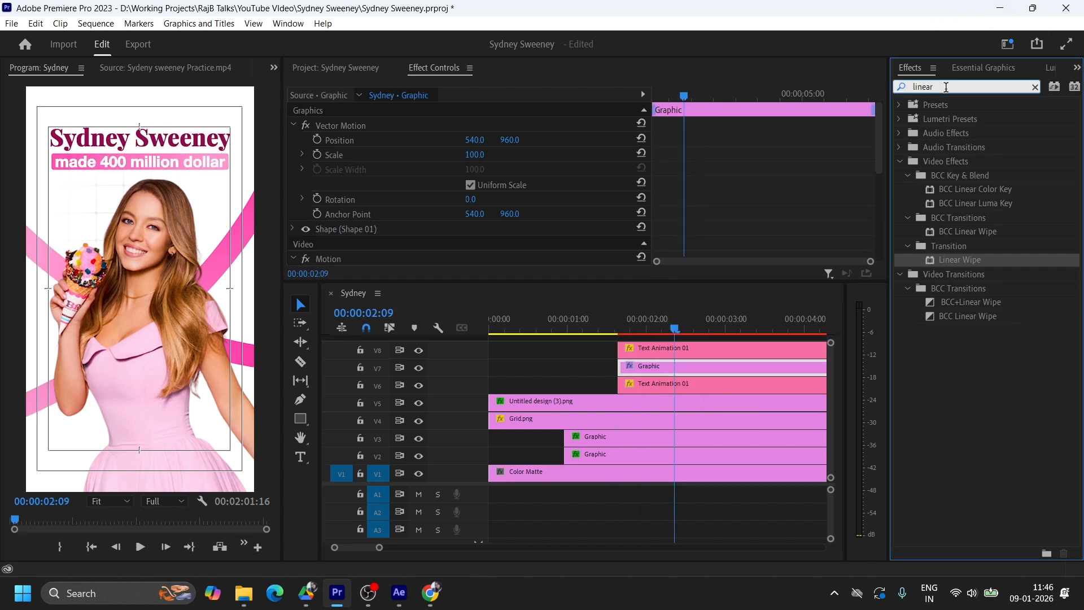
pyautogui.doubleClick(946, 88)
pyautogui.write('crop')
pyautogui.moveTo(950, 190); pyautogui.dragTo(673, 369)
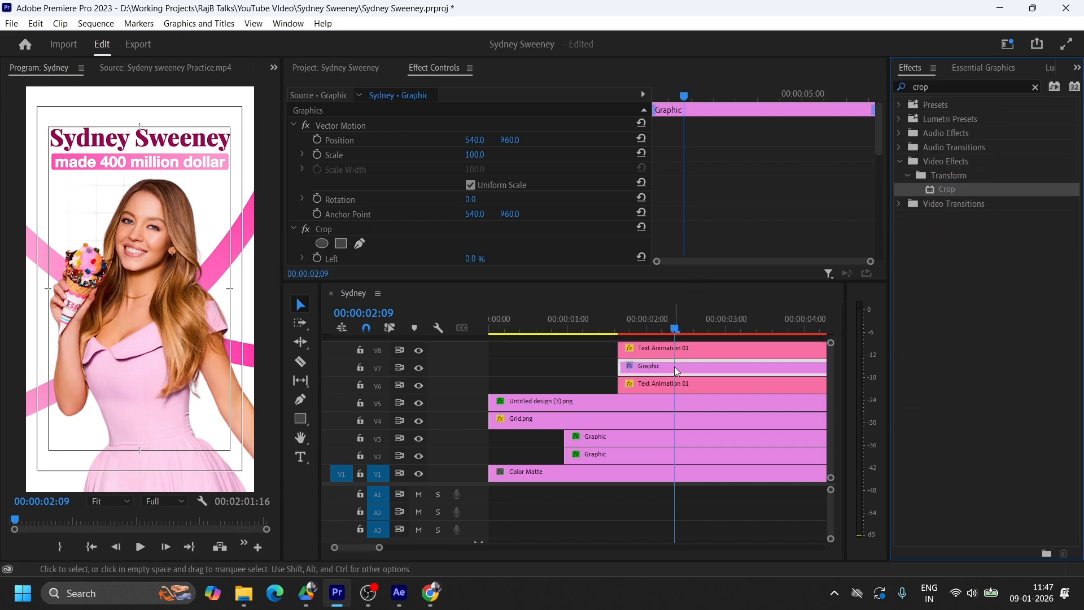
# Keyframe the V7 graphic's Crop Right value at 0% on 00:00:02:09 and 100% on 00:00:01:16.
pyautogui.scroll(-3, 727, 225)
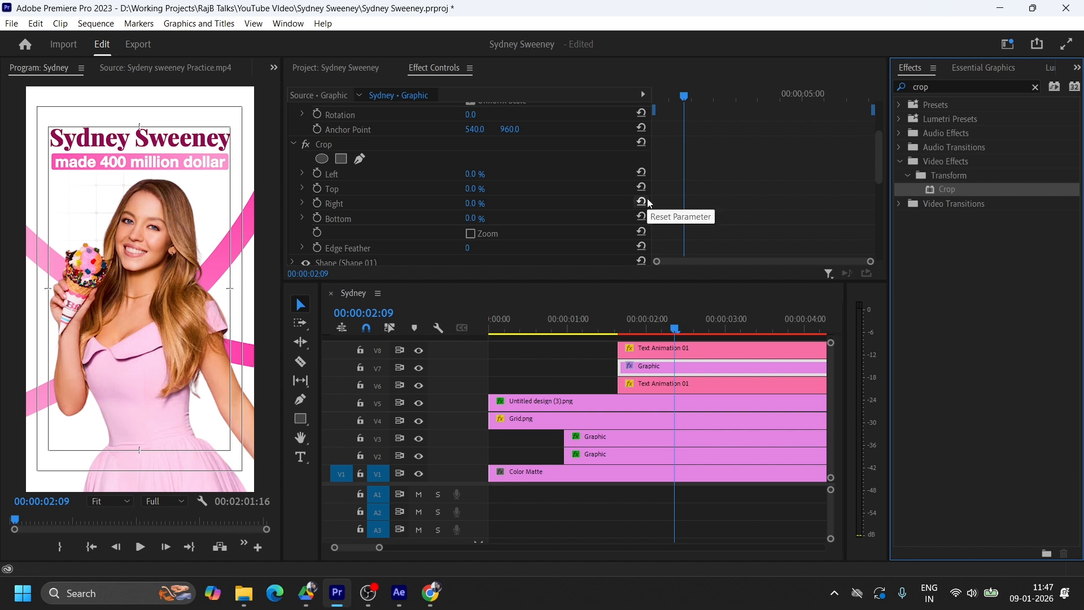
pyautogui.click(317, 204)
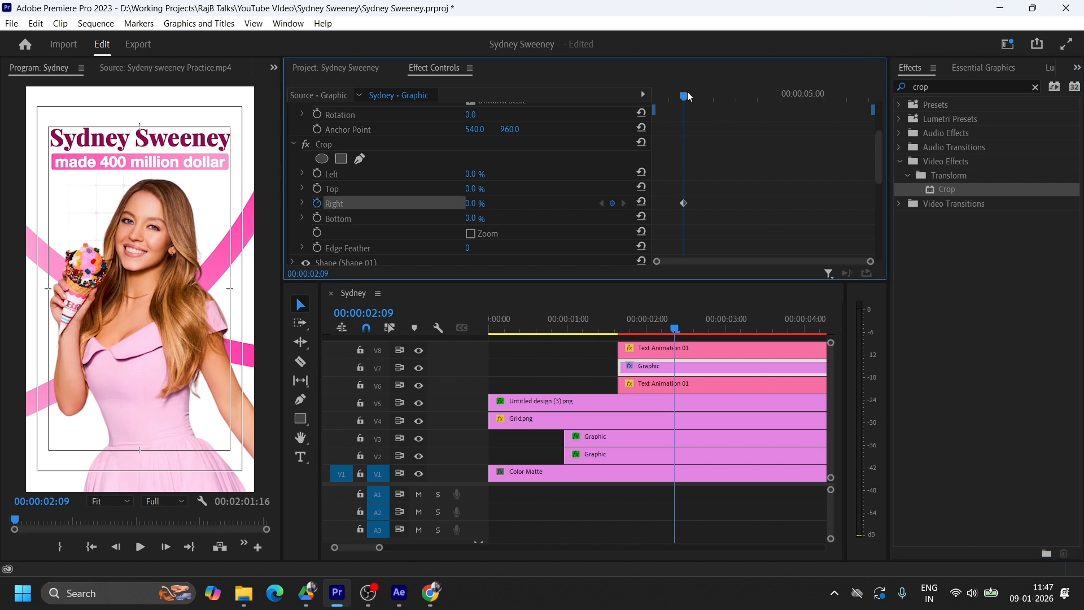
pyautogui.moveTo(688, 96); pyautogui.dragTo(647, 96)
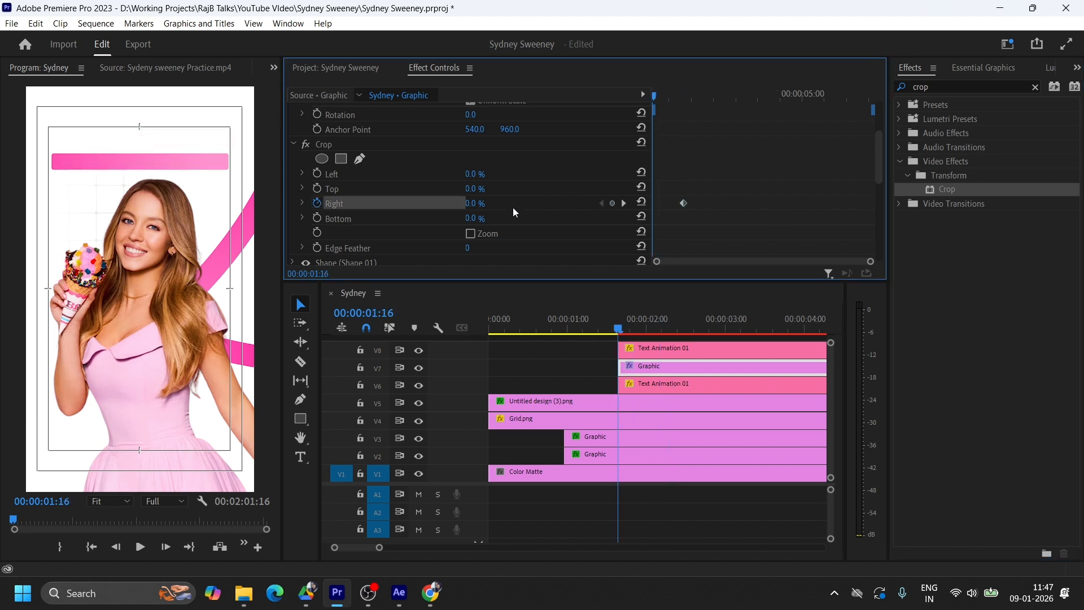
pyautogui.moveTo(469, 203); pyautogui.dragTo(525, 203)
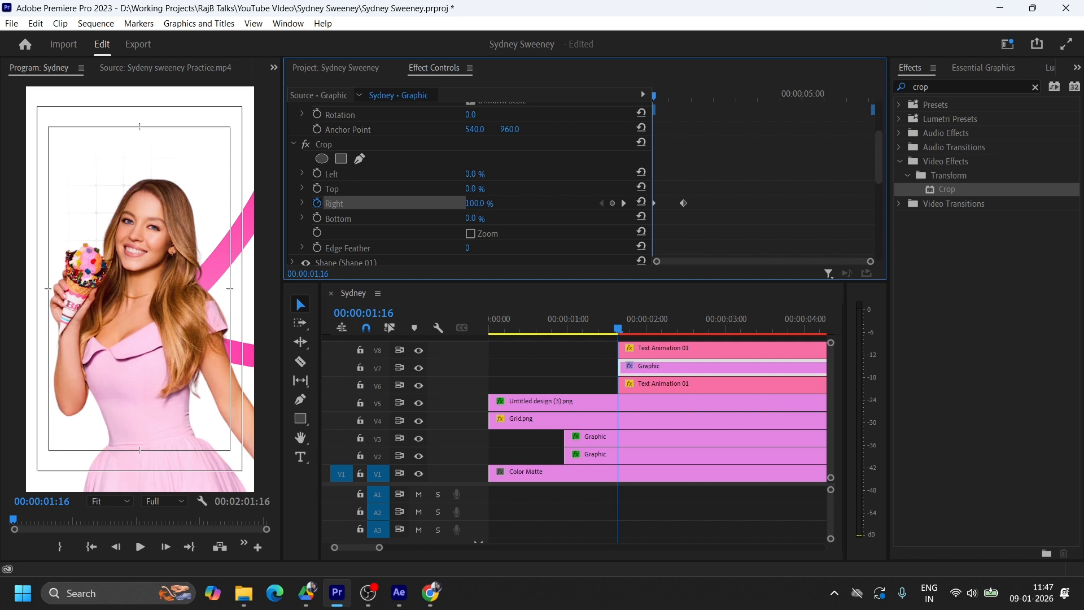
# Try a Crop edge feather of 20 on the V7 subtitle box and preview the reveal at 00:00:01:24.
pyautogui.scroll(-1, 415, 244)
pyautogui.click(468, 234)
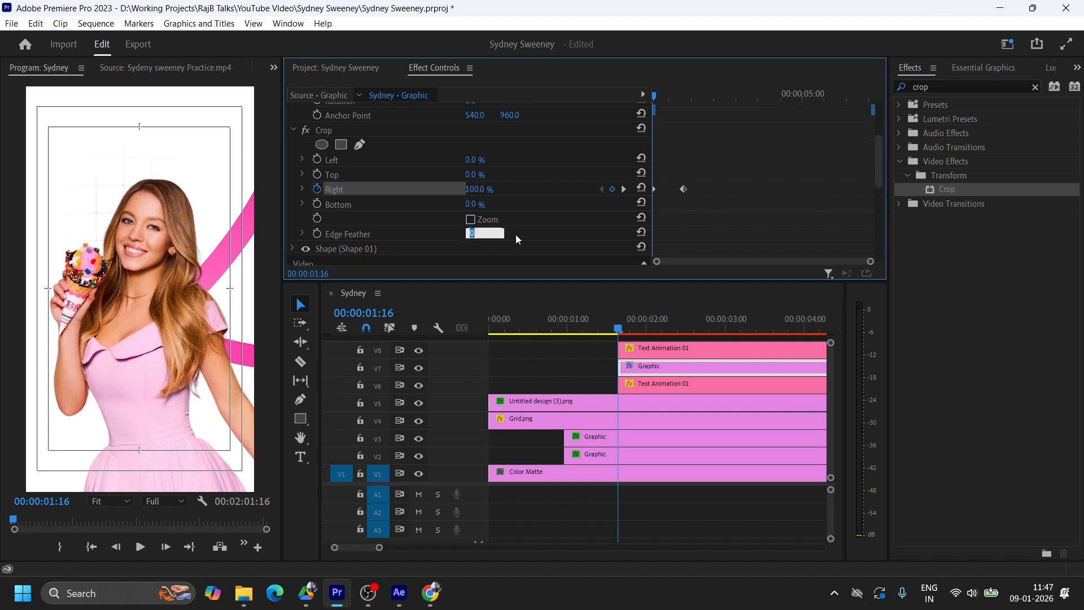
pyautogui.write('20')
pyautogui.press('Return')
pyautogui.moveTo(658, 104); pyautogui.dragTo(667, 97)
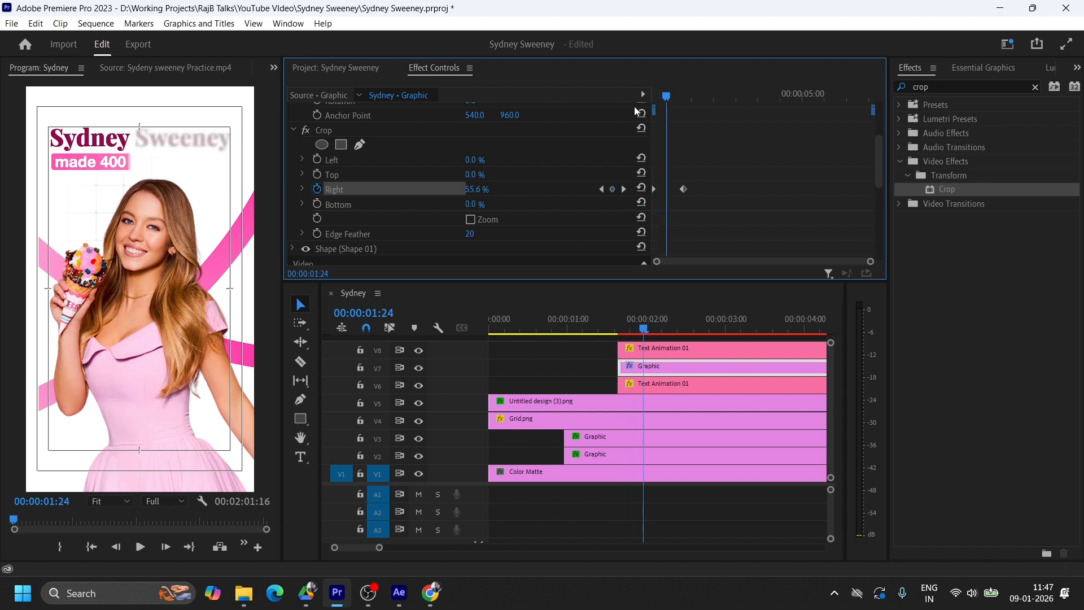
pyautogui.scroll(-2, 581, 189)
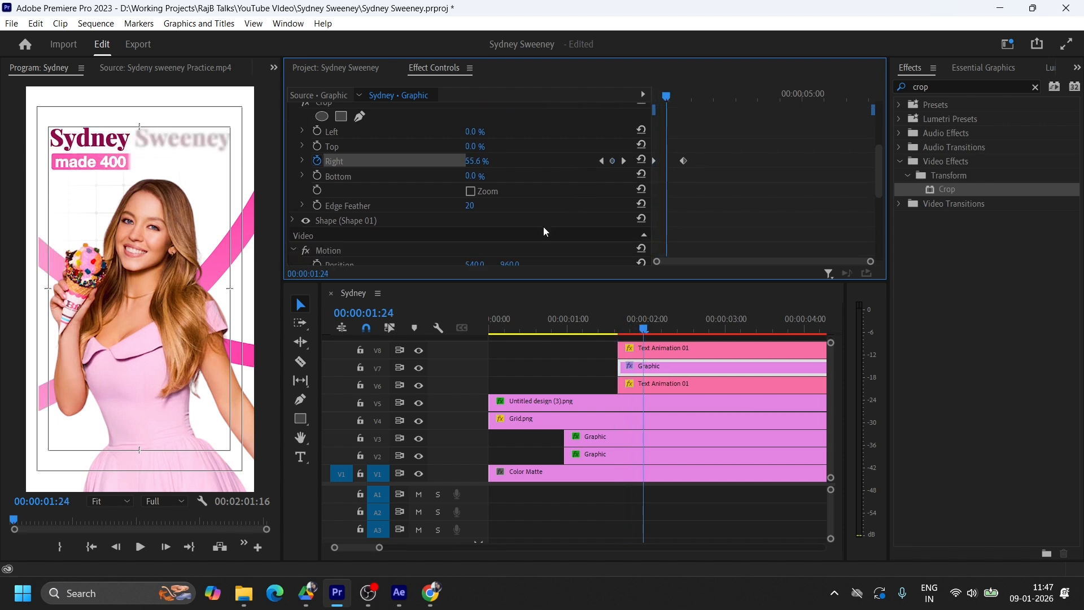
# Set the Crop edge feather of the V7 subtitle box to 40.
pyautogui.moveTo(469, 205); pyautogui.dragTo(395, 205)
pyautogui.click(474, 206)
pyautogui.write('0')
pyautogui.press('Return')
pyautogui.click(469, 206)
pyautogui.write('40')
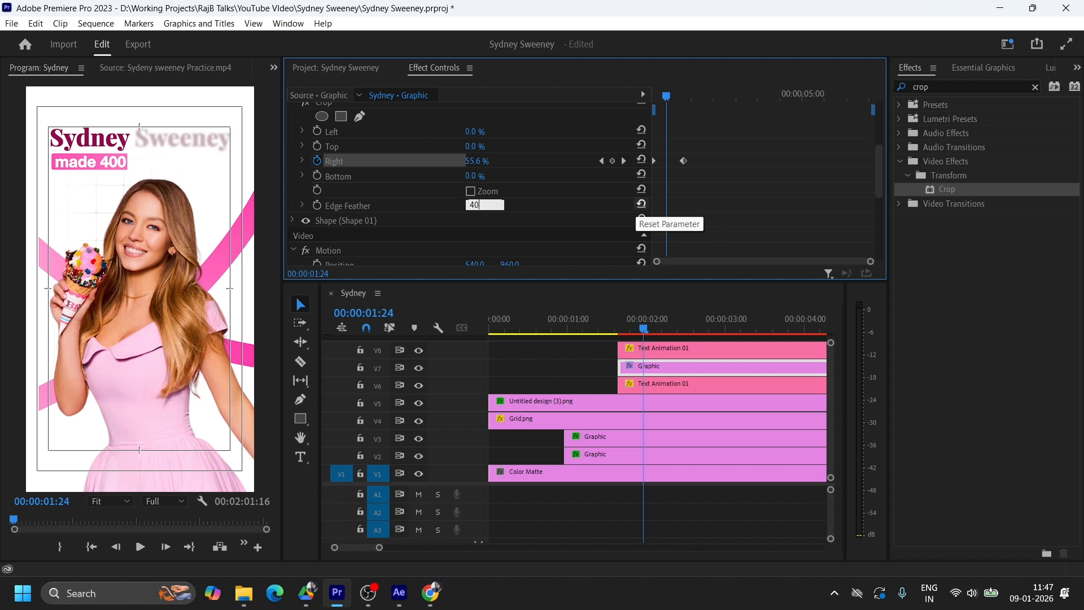
pyautogui.press('Return')
# Apply Ease In to the subtitle box's final Crop Right keyframe and Ease Out to its first one.
pyautogui.moveTo(670, 98)
pyautogui.mouseDown()
pyautogui.moveTo(658, 98)
pyautogui.moveTo(694, 100)
pyautogui.moveTo(653, 102)
pyautogui.mouseUp()
pyautogui.rightClick(684, 162)
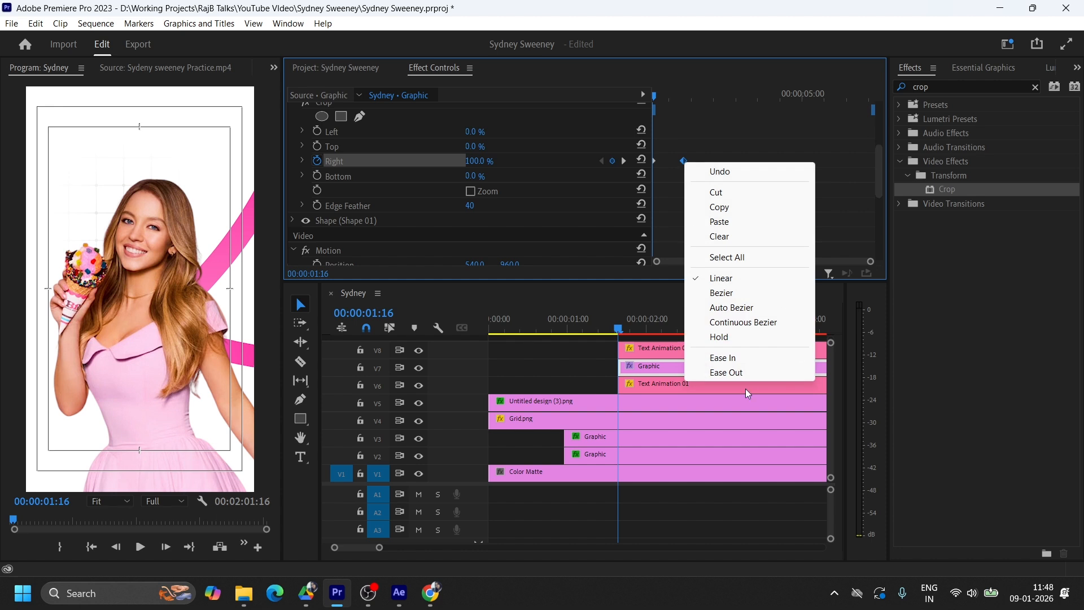
pyautogui.click(755, 357)
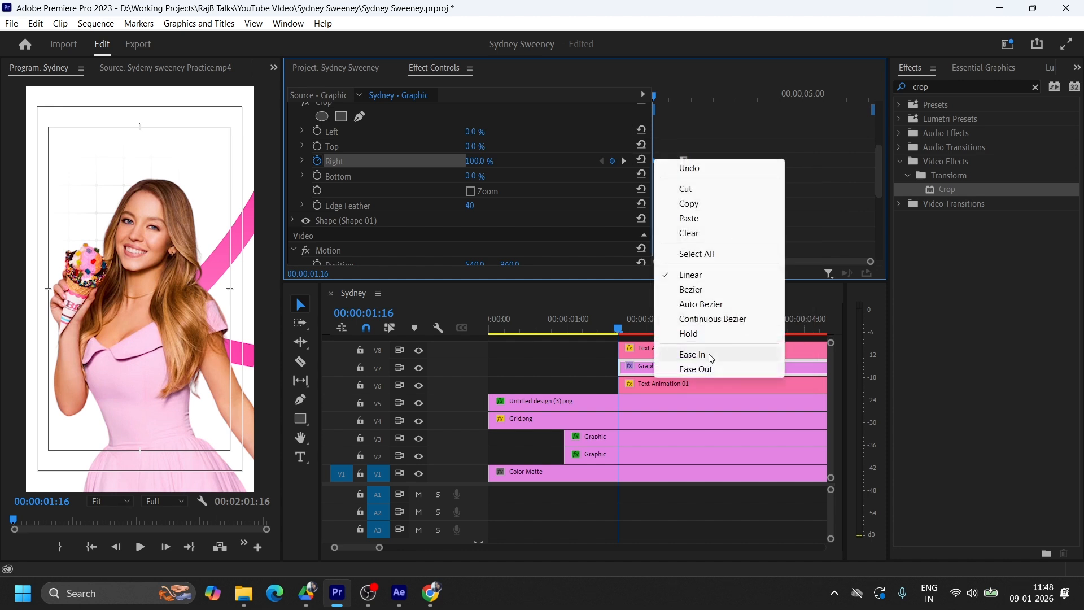
pyautogui.click(702, 370)
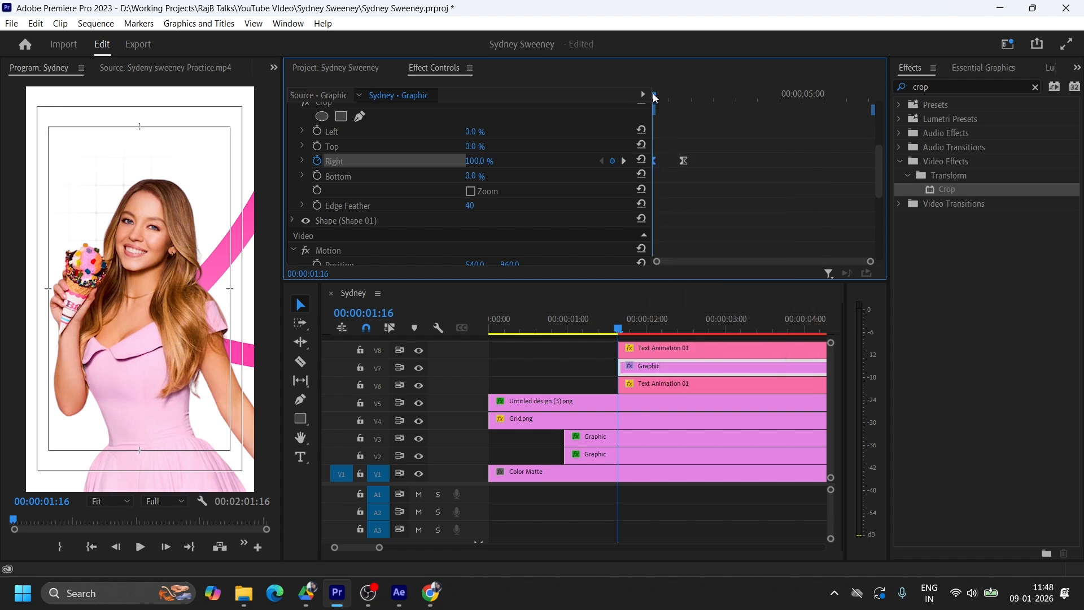
# Play the finished sequence from the start twice to review the cutout, stripes, title and subtitle box reveal.
pyautogui.moveTo(655, 99); pyautogui.dragTo(633, 102)
pyautogui.moveTo(619, 329); pyautogui.dragTo(459, 324)
pyautogui.press('space')
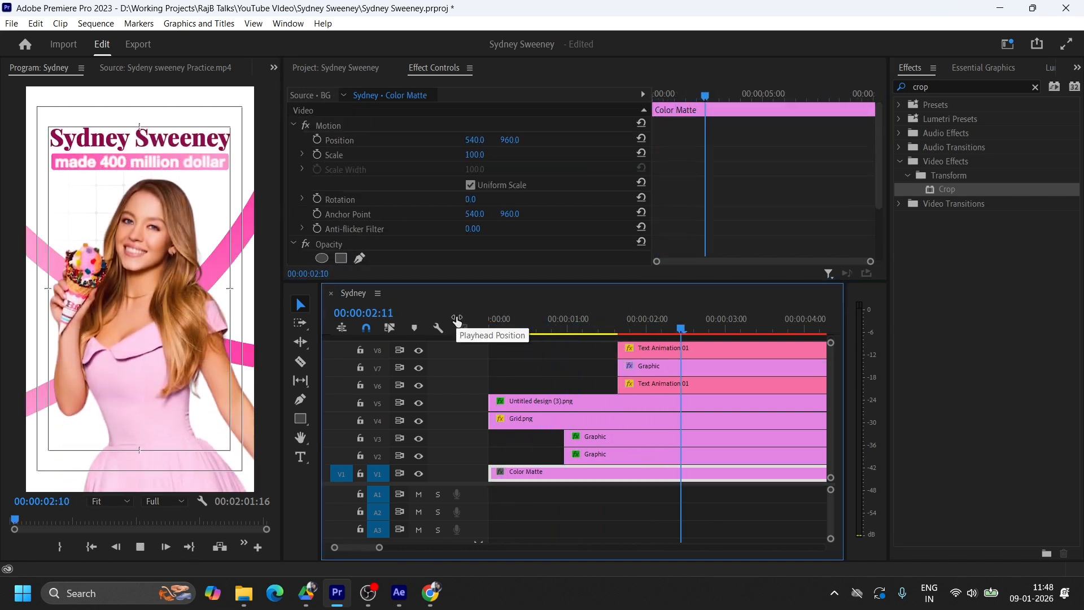
pyautogui.press('space')
pyautogui.moveTo(697, 329); pyautogui.dragTo(462, 327)
pyautogui.press('space')
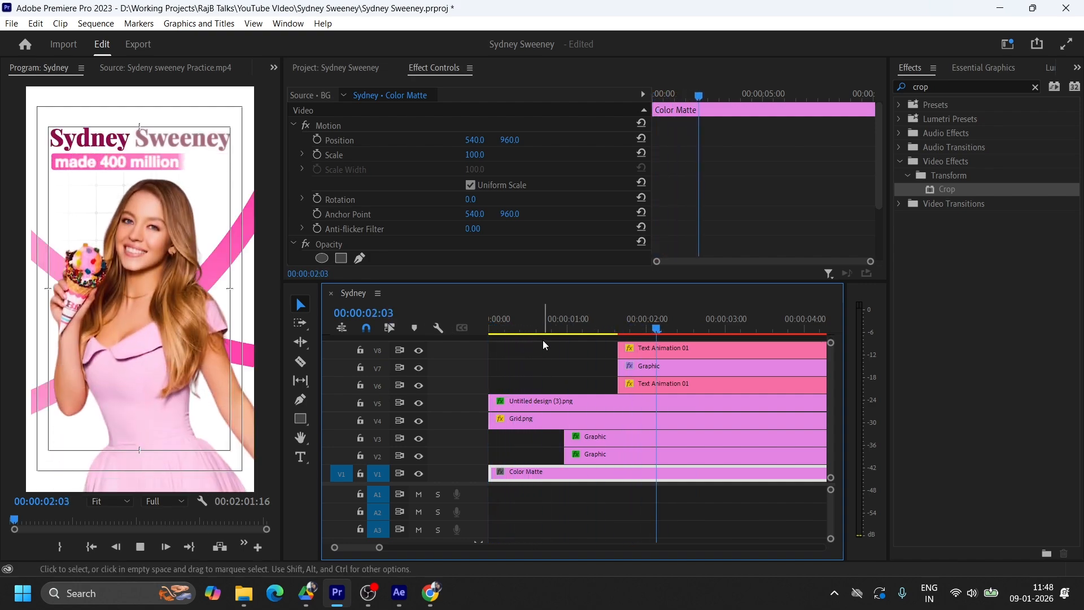
pyautogui.press('space')
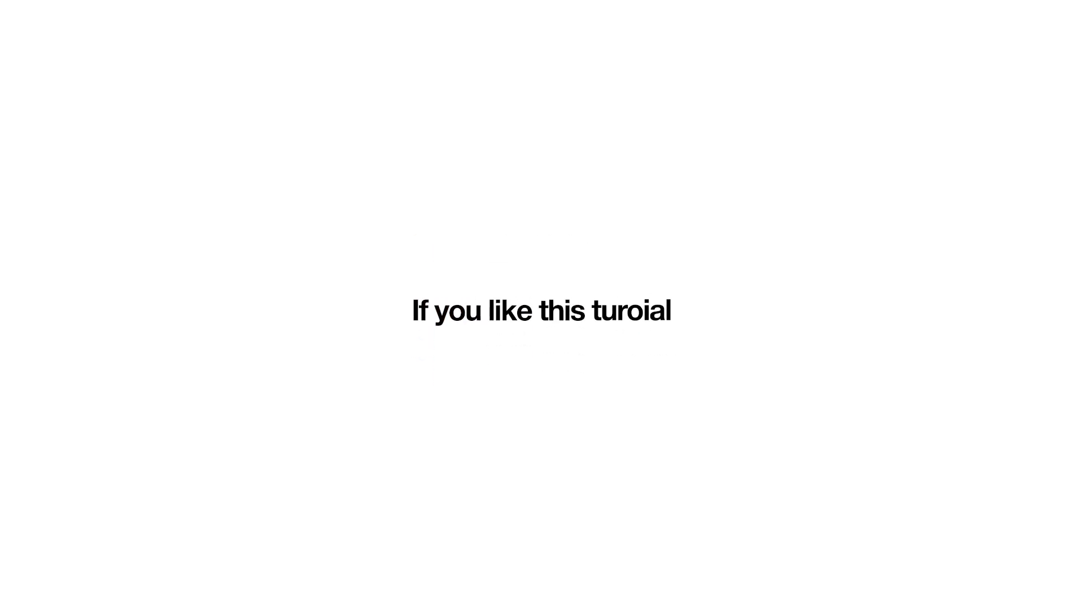